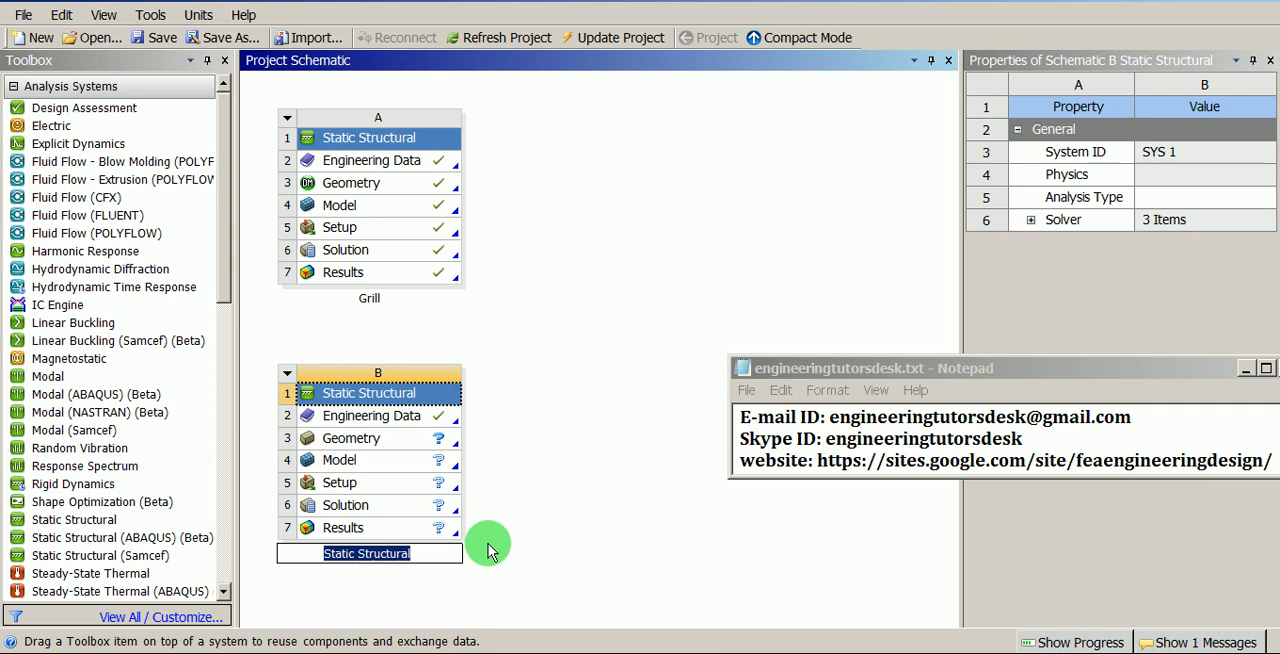
# - Rename the second Static Structural system as Grill-WIres
pyautogui.write('G')
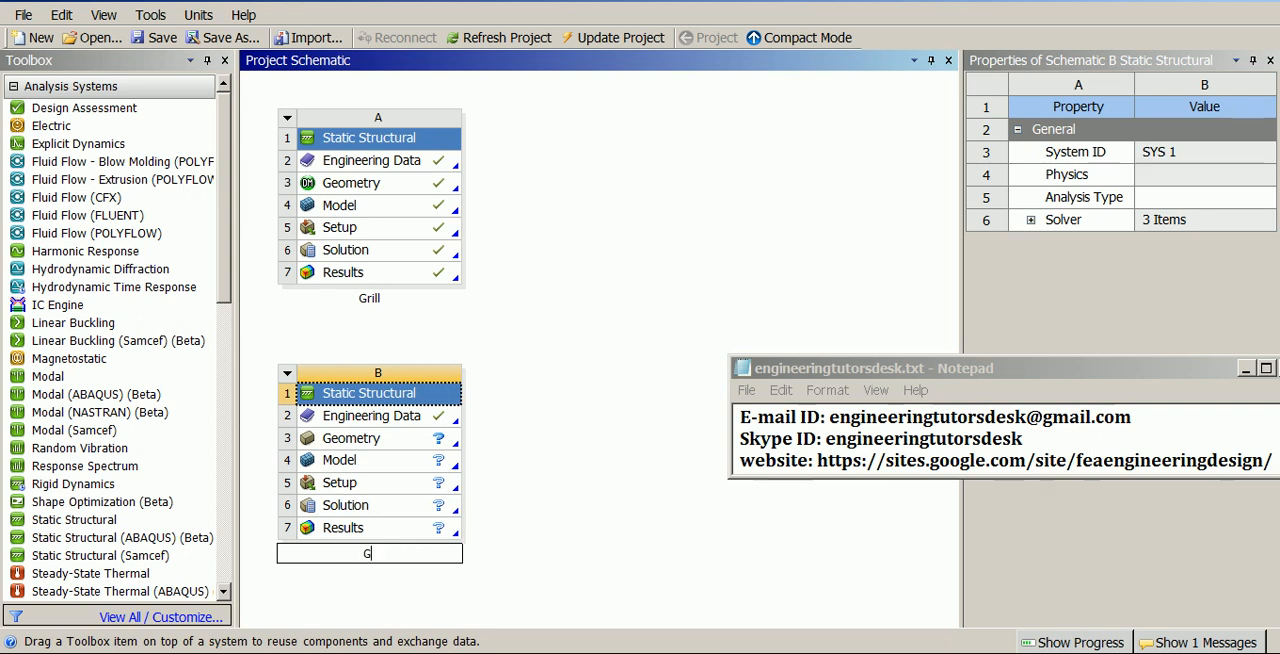
pyautogui.write('rill-WIres')
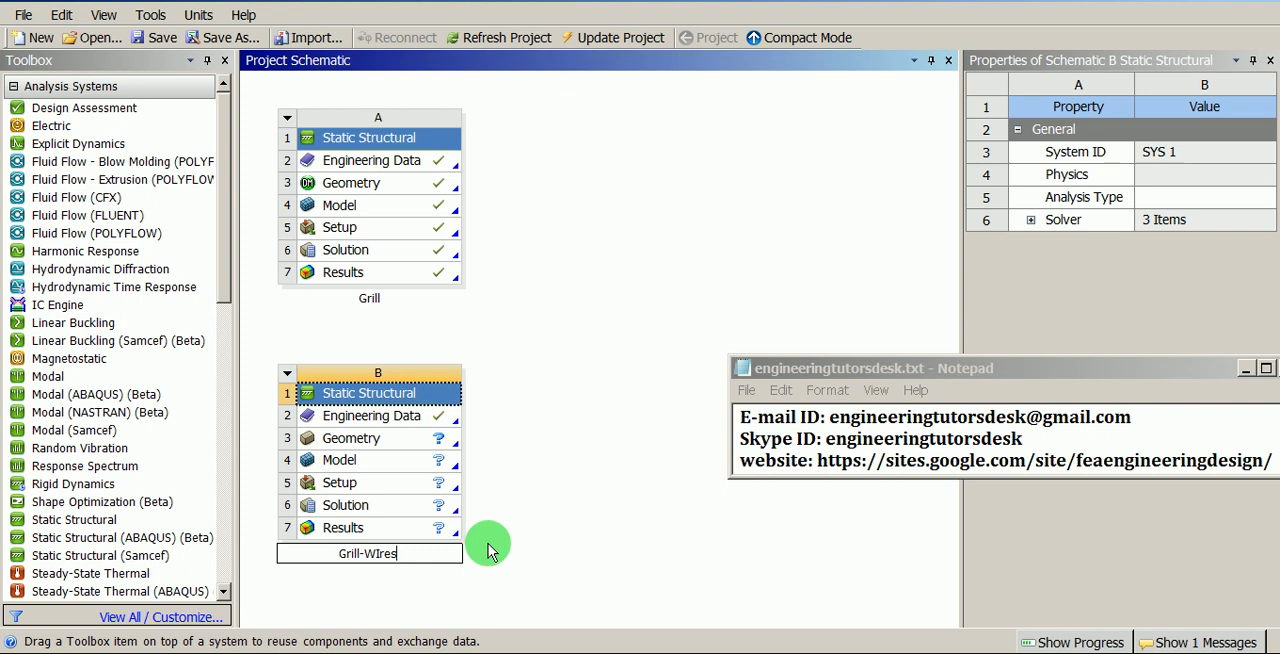
pyautogui.press('Return')
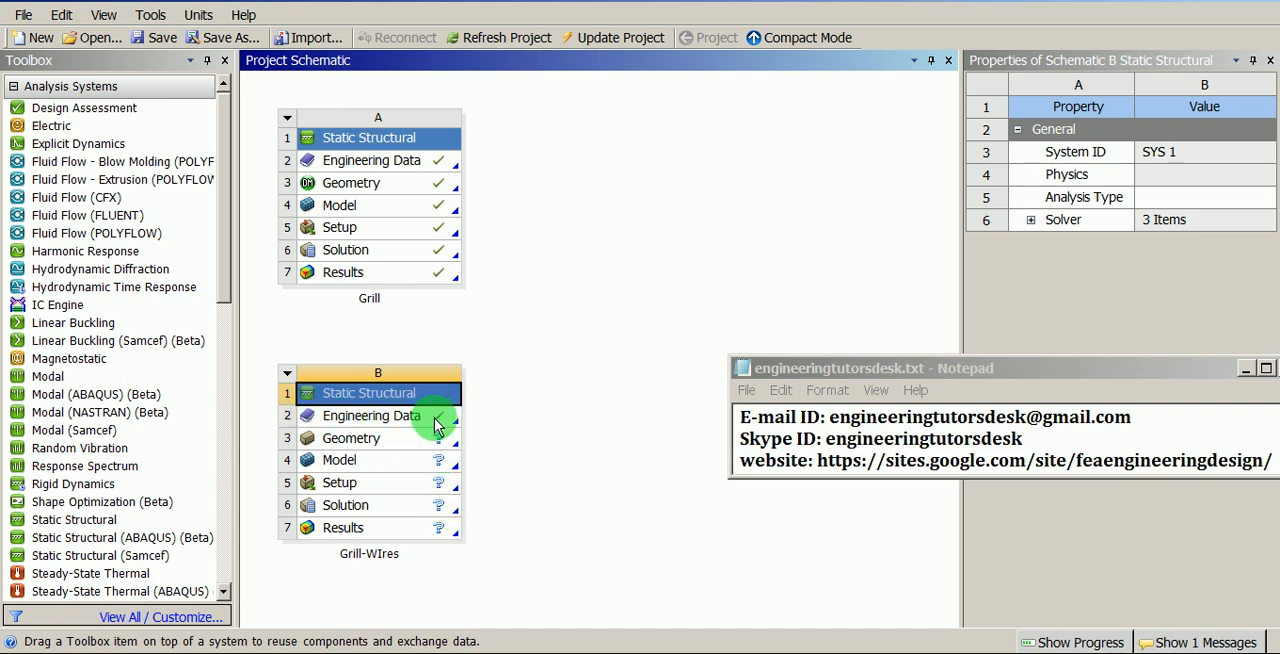
# - Create a new geometry for the Grill-WIres system, with millimeter as the length unit
pyautogui.click(384, 441)
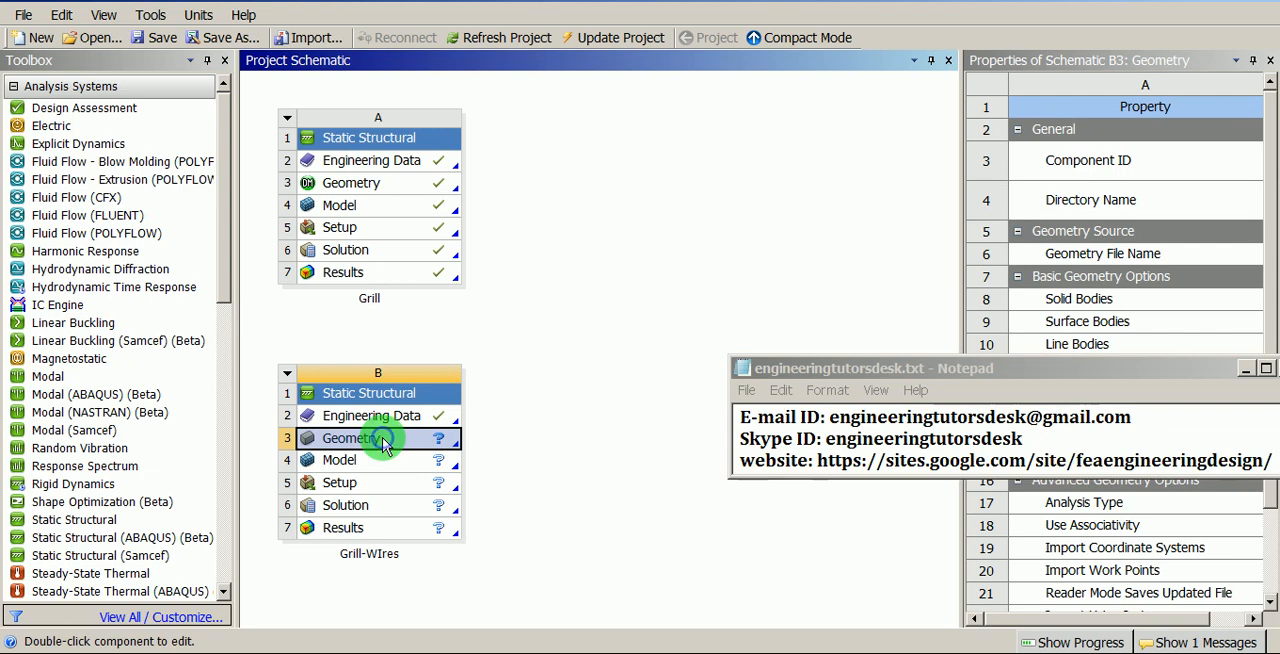
pyautogui.rightClick(386, 446)
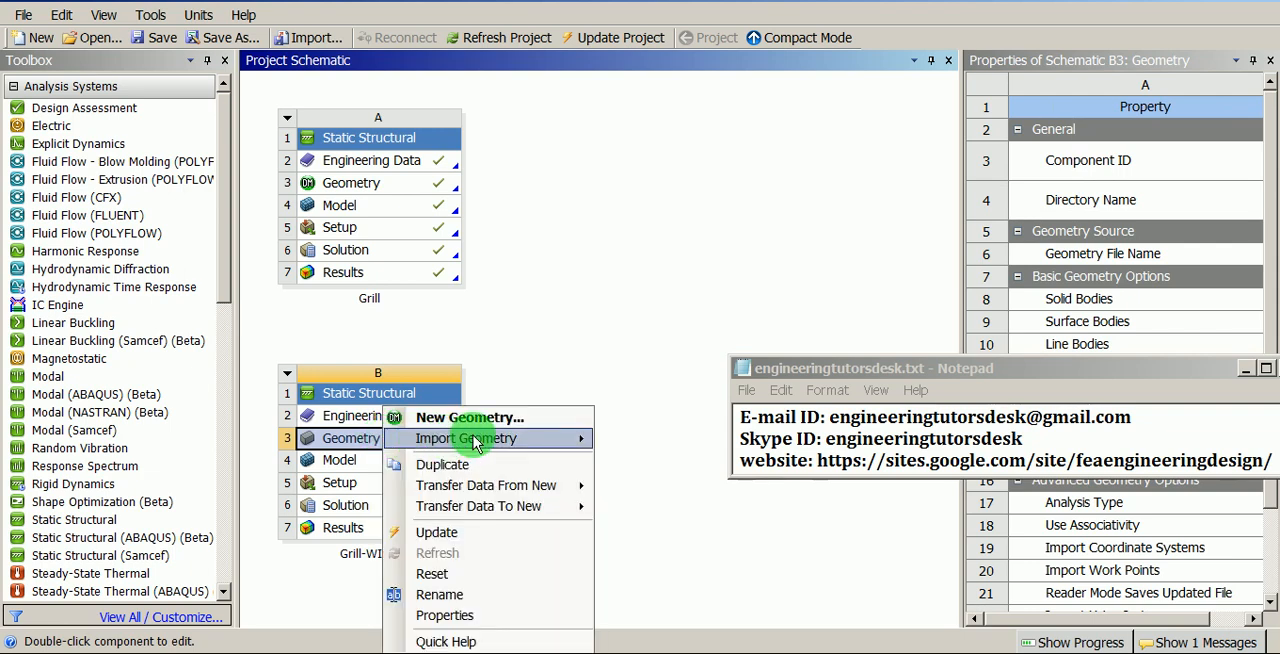
pyautogui.moveTo(476, 445)
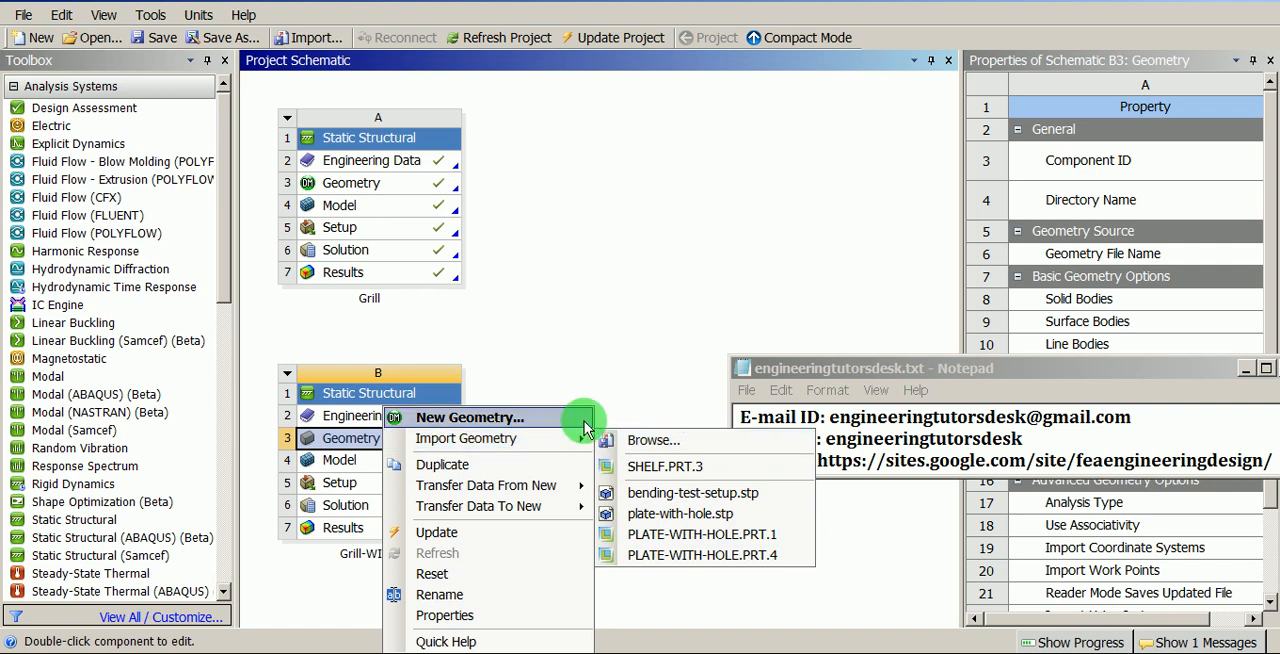
pyautogui.click(486, 418)
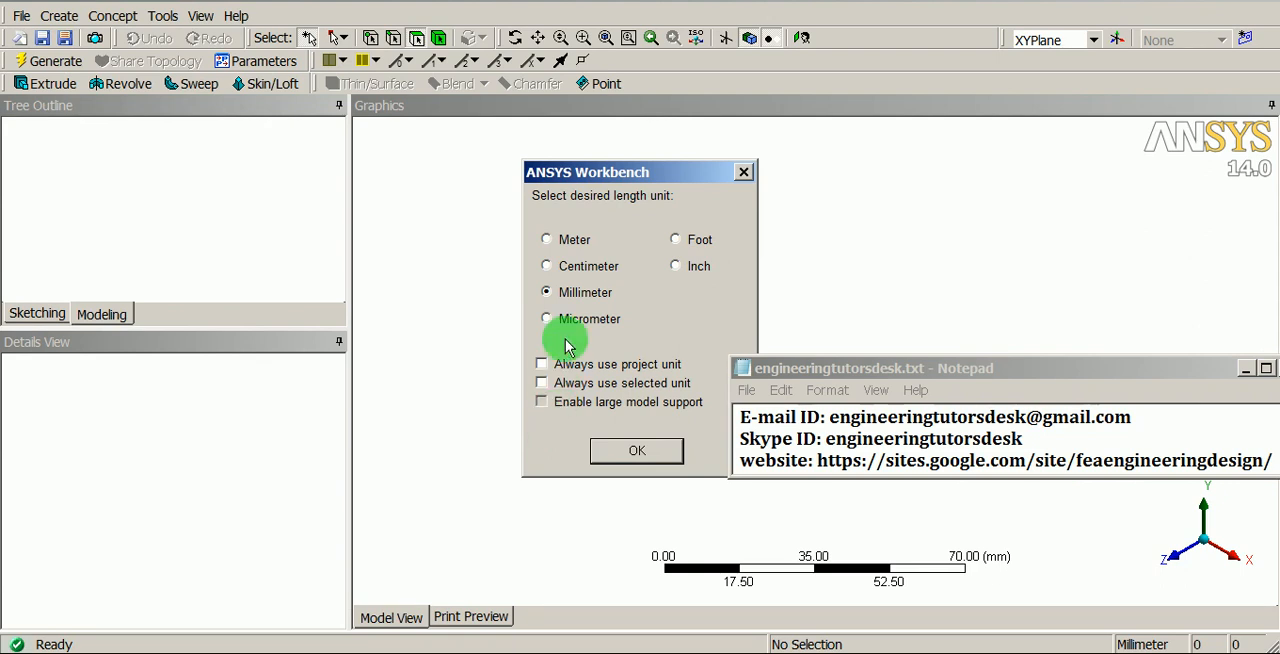
pyautogui.moveTo(565, 177); pyautogui.dragTo(461, 176)
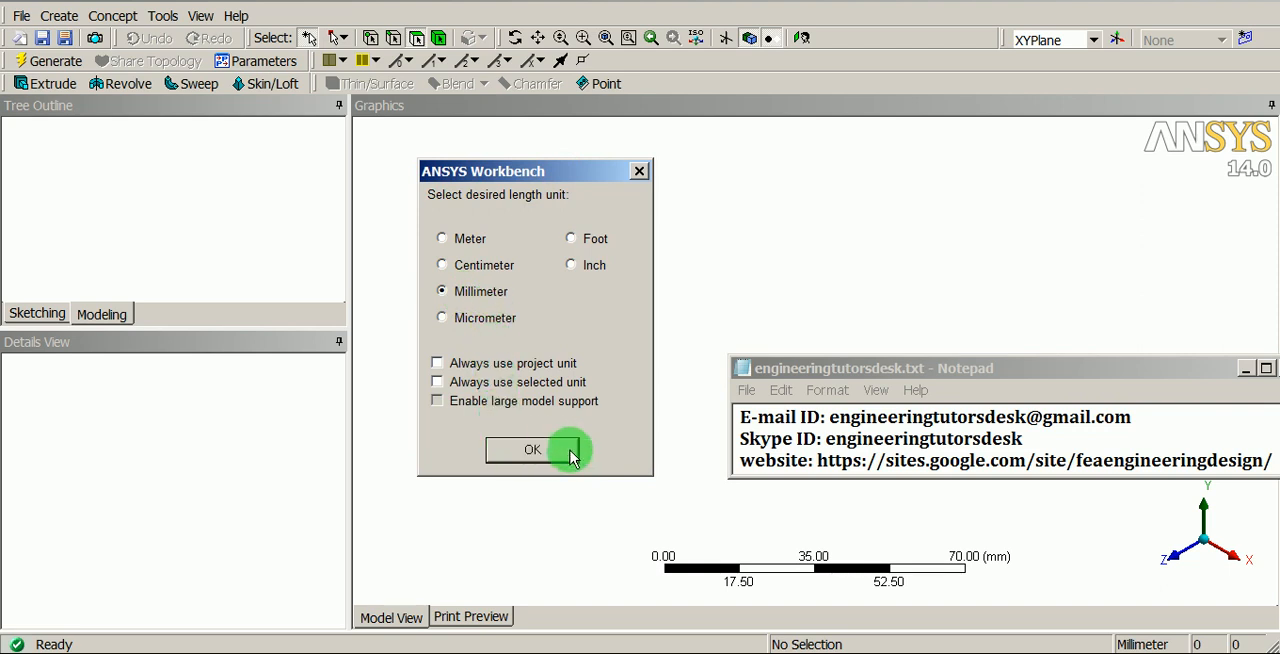
pyautogui.click(532, 452)
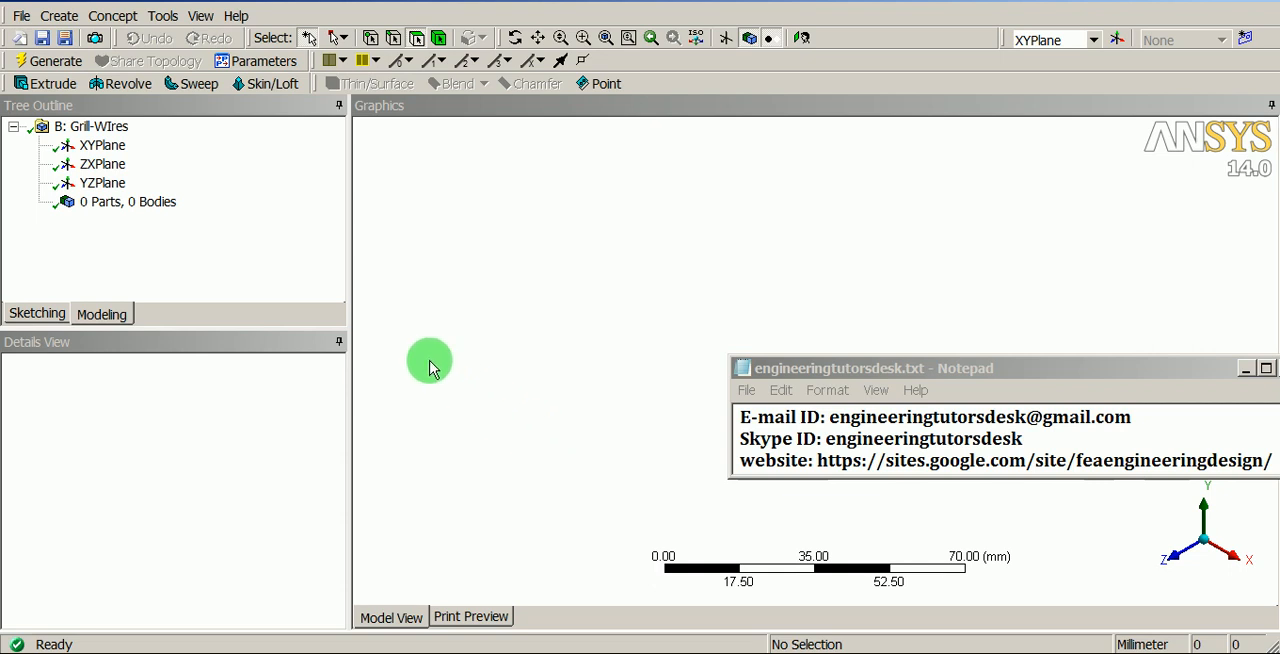
# - Import the external geometry file shelf.igs from the ANSYS_Beam-analysis folder
pyautogui.click(20, 18)
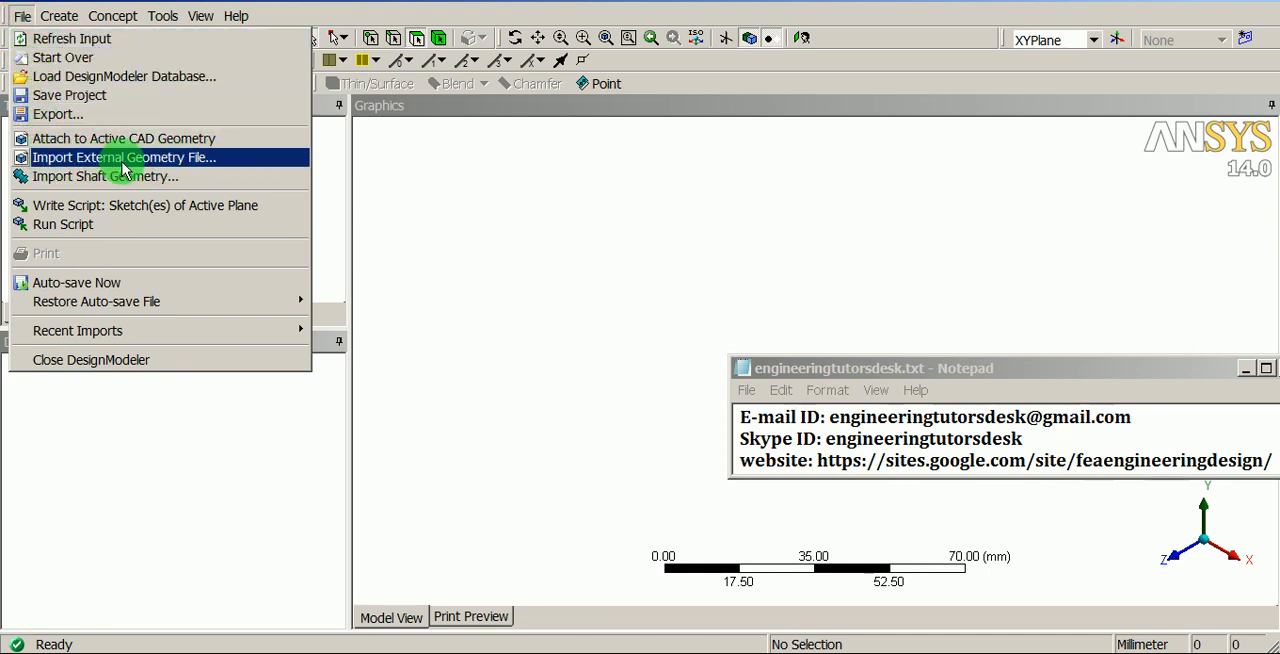
pyautogui.click(190, 168)
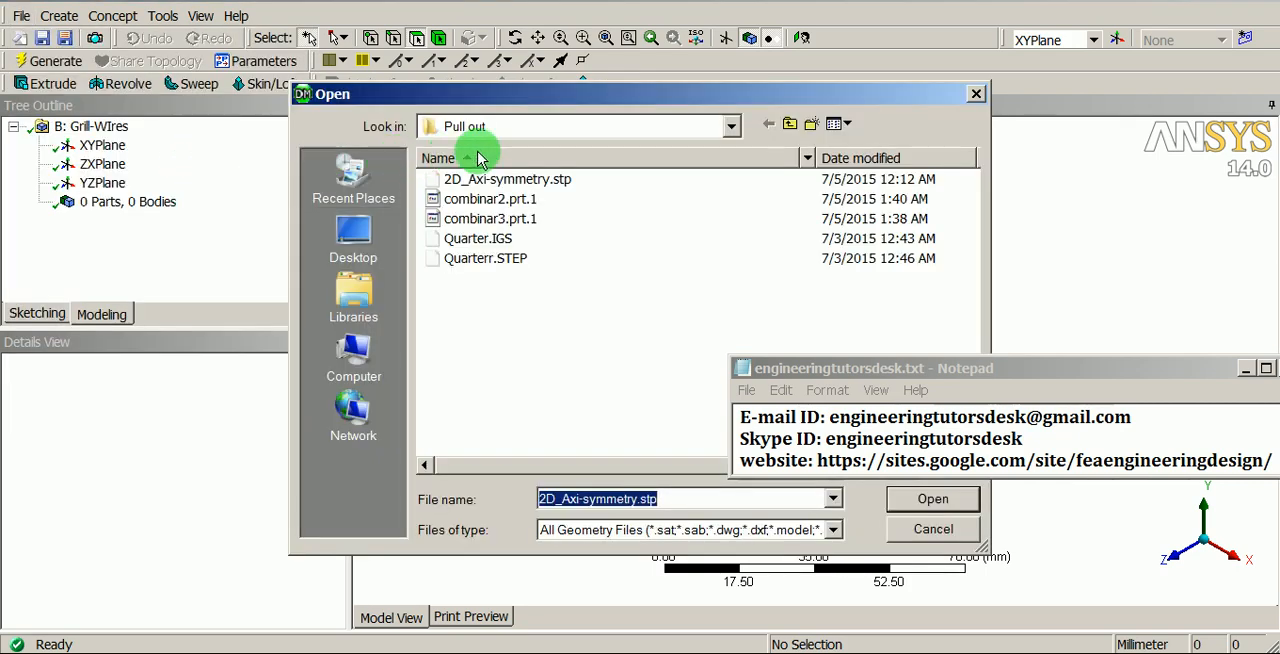
pyautogui.click(730, 126)
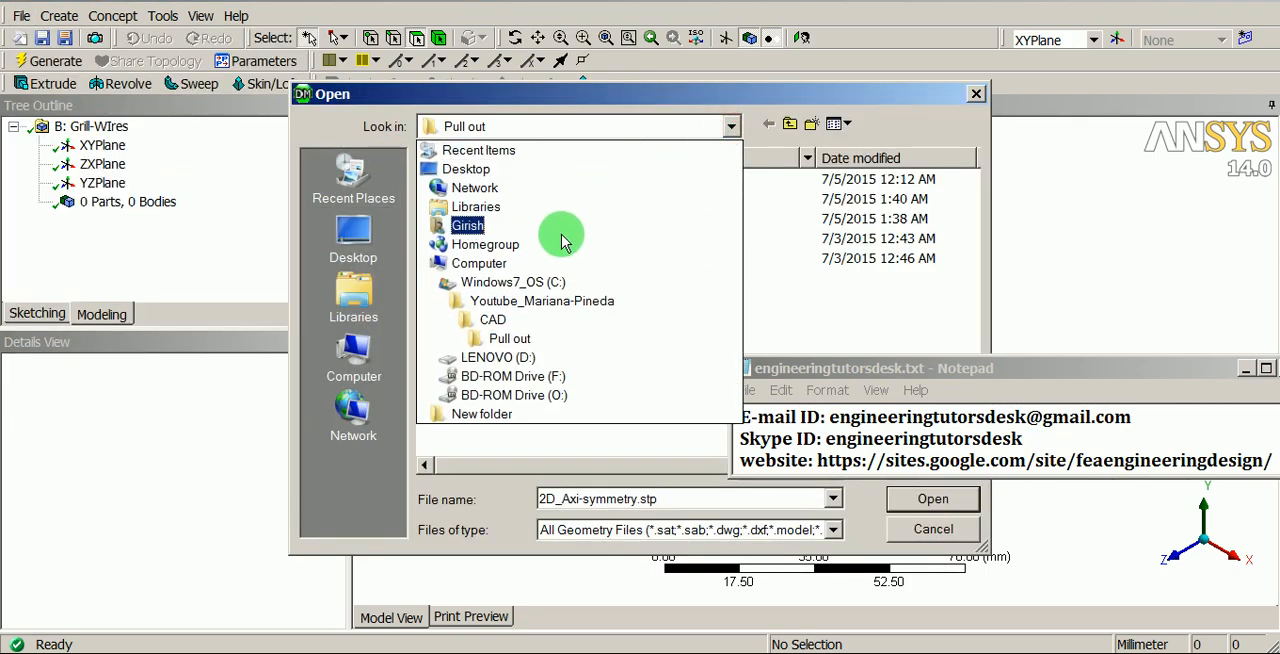
pyautogui.click(470, 281)
pyautogui.doubleClick(525, 210)
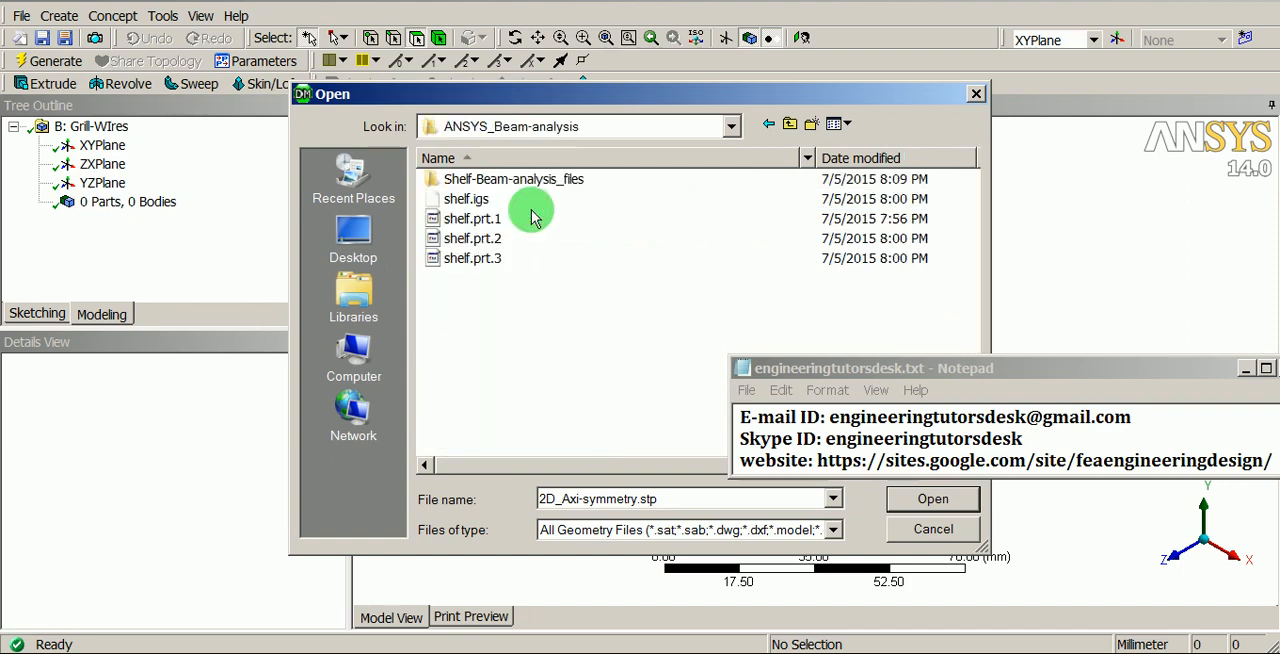
pyautogui.click(468, 199)
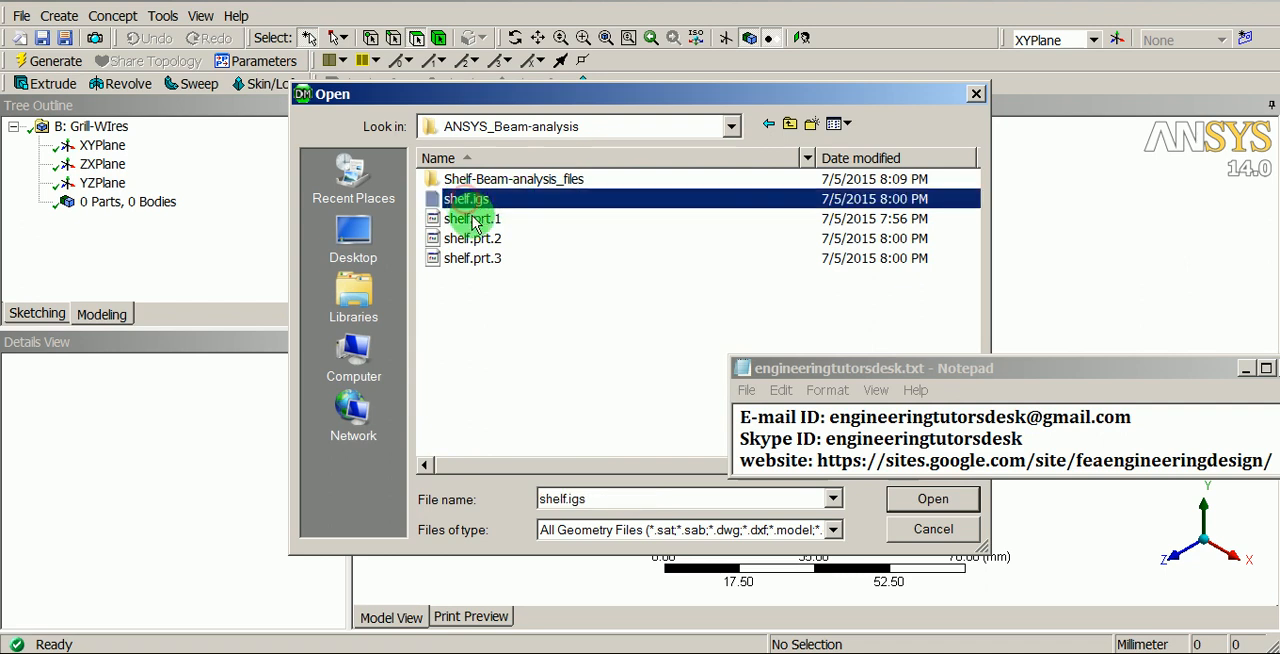
pyautogui.click(908, 500)
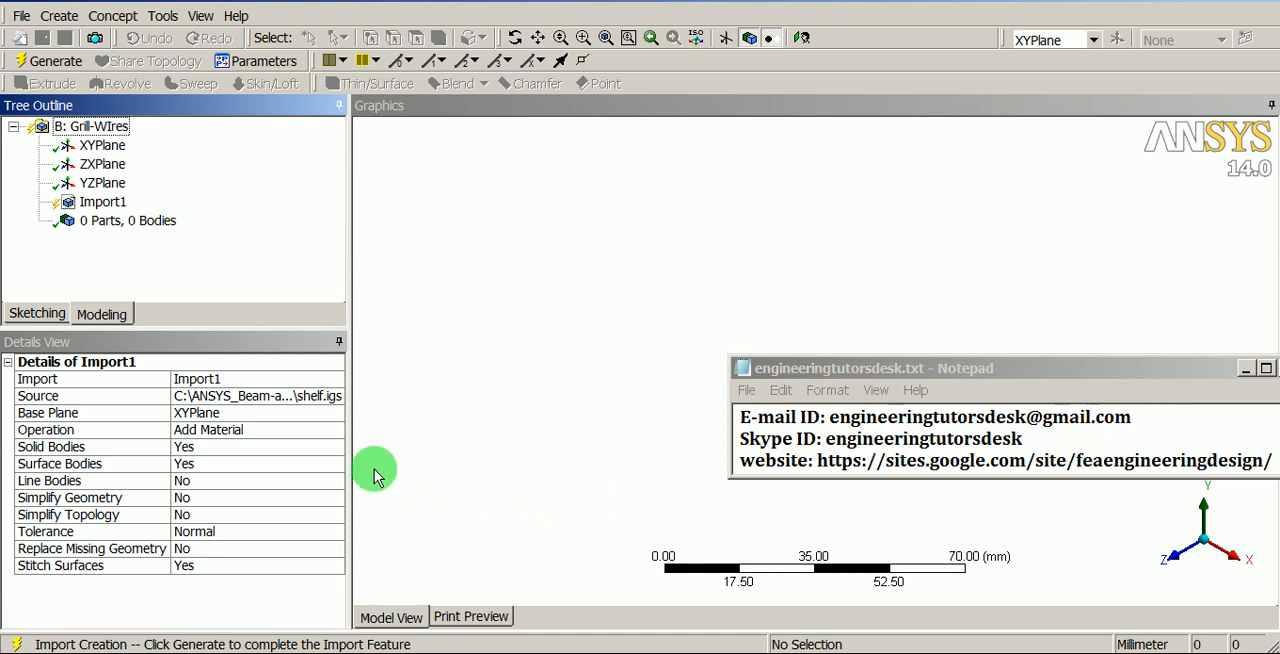
# - Set the import to exclude solid and surface bodies and include line bodies, and generate it
pyautogui.doubleClick(306, 451)
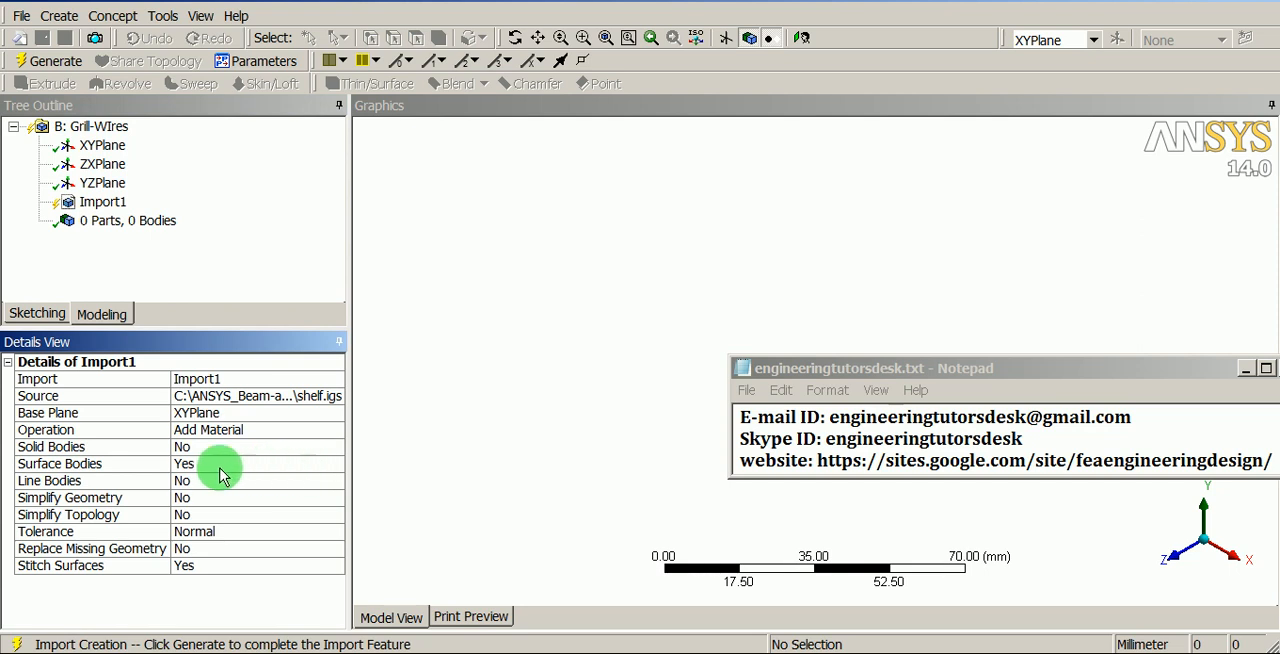
pyautogui.doubleClick(277, 464)
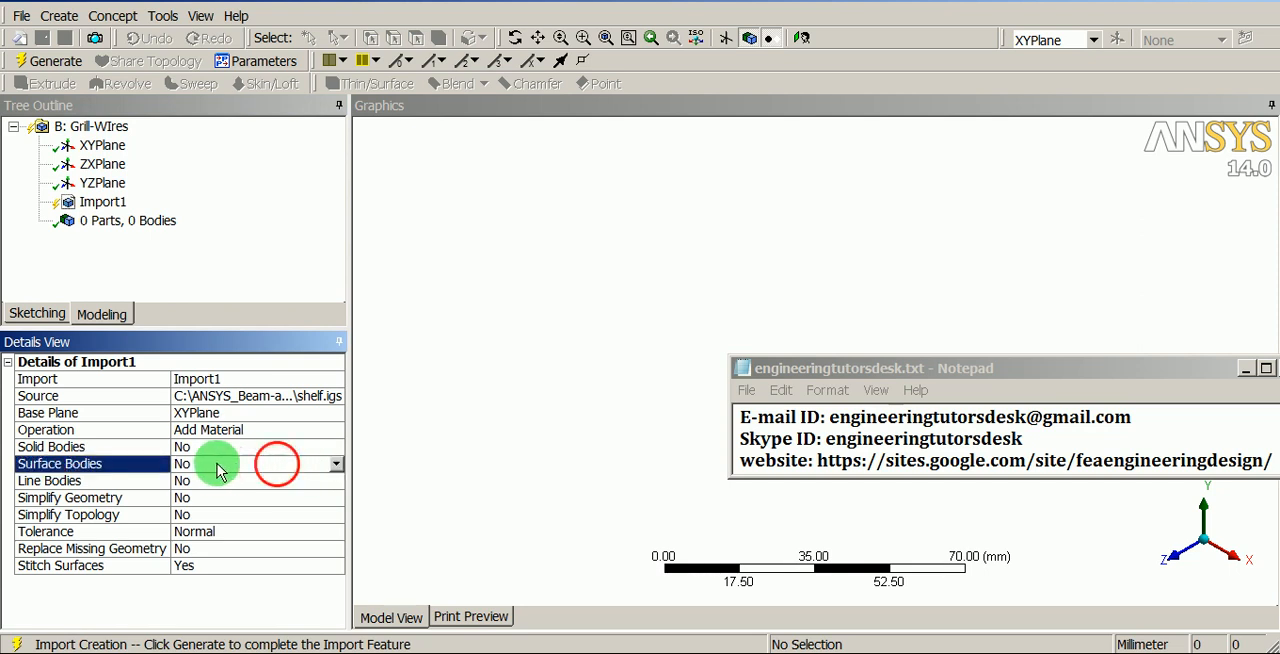
pyautogui.doubleClick(300, 481)
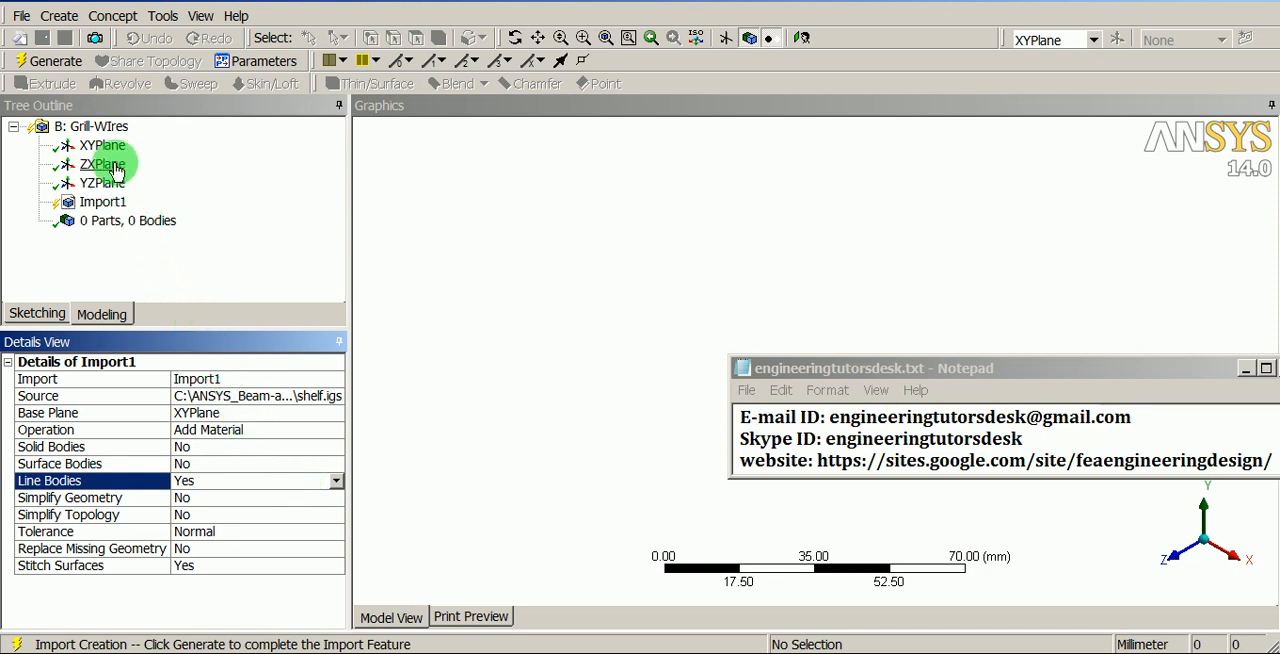
pyautogui.click(55, 60)
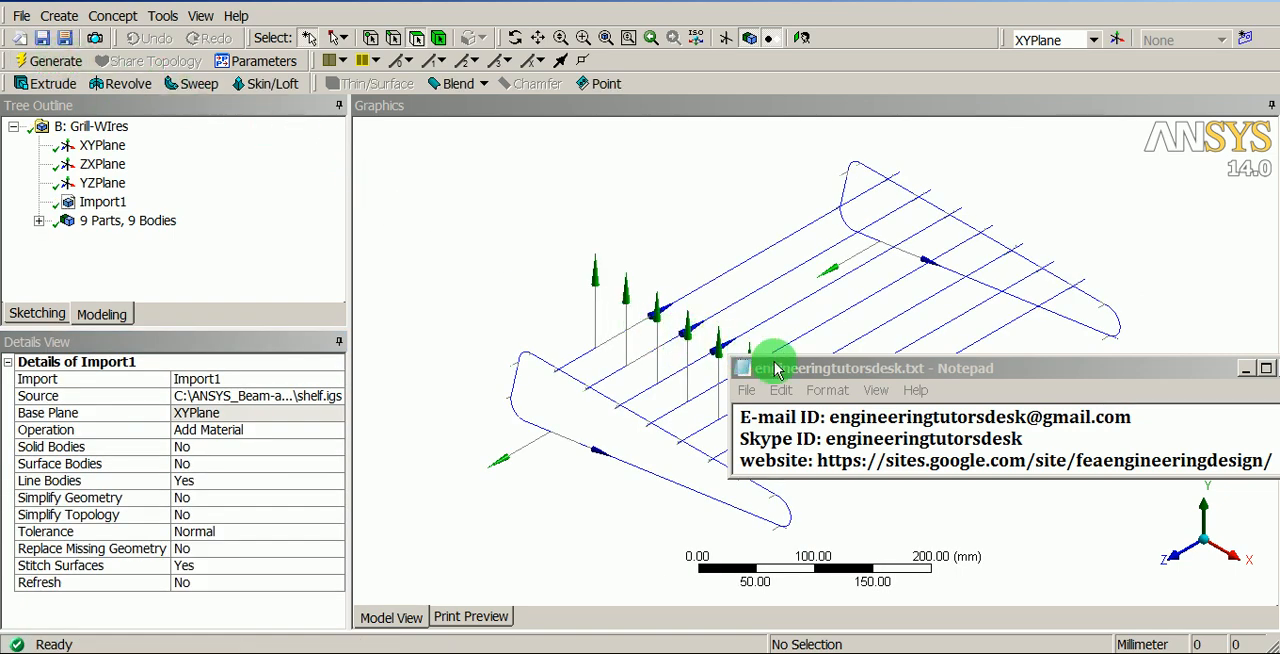
# - Examine the imported wire model and its line bodies, checking their details and cross-section assignment
pyautogui.moveTo(871, 369); pyautogui.dragTo(896, 3)
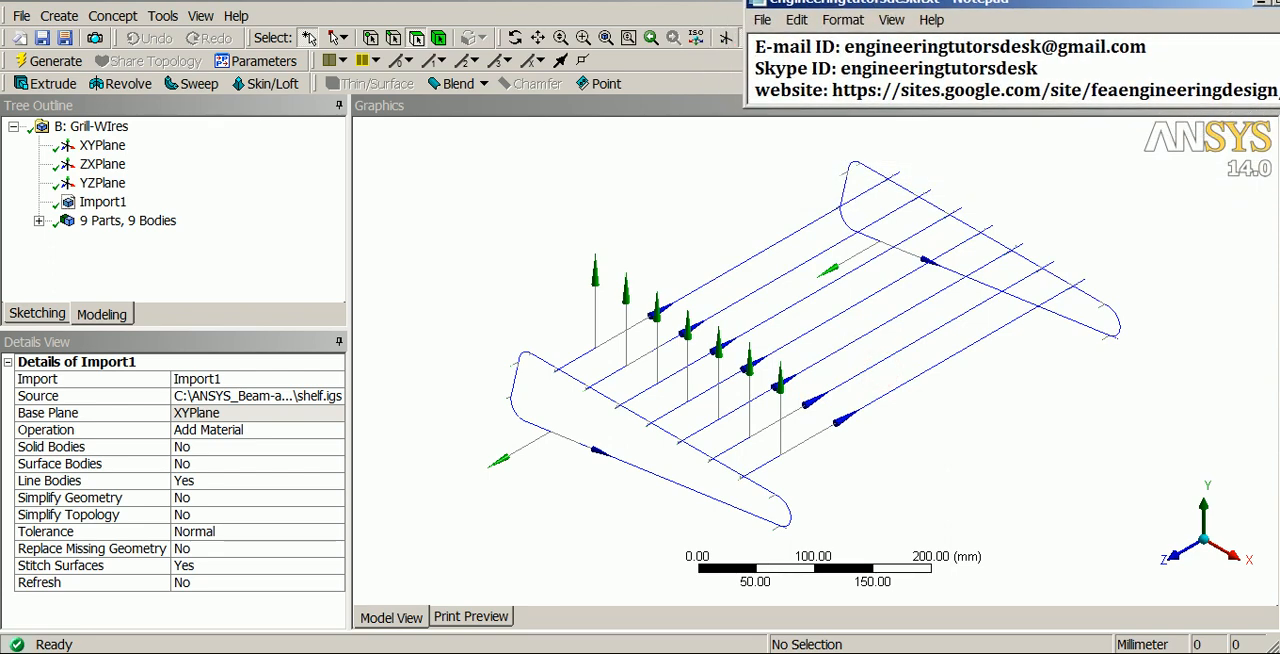
pyautogui.click(678, 209)
pyautogui.moveTo(688, 241)
pyautogui.keyDown('shift'); pyautogui.mouseDown(button='middle')
pyautogui.moveTo(707, 302)
pyautogui.moveTo(712, 245)
pyautogui.mouseUp(button='middle'); pyautogui.keyUp('shift')
pyautogui.click(38, 221)
pyautogui.click(138, 145)
pyautogui.scroll(-1, 137, 228)
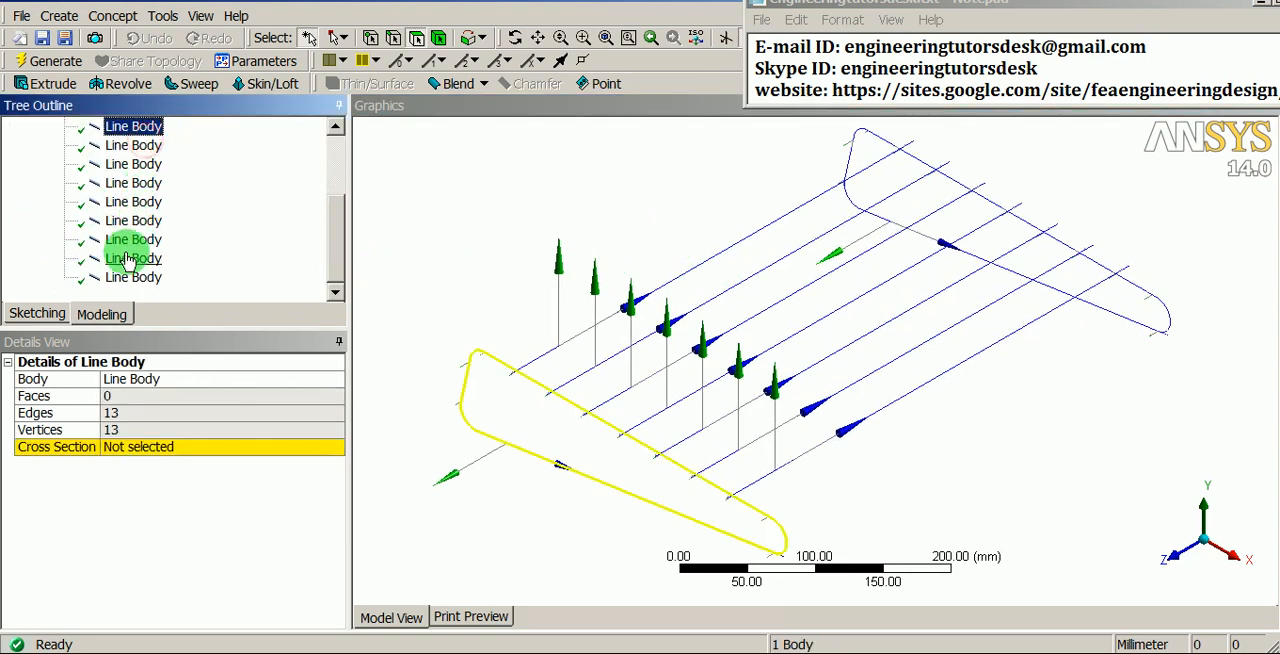
pyautogui.keyDown('shift'); pyautogui.click(130, 278); pyautogui.keyUp('shift')
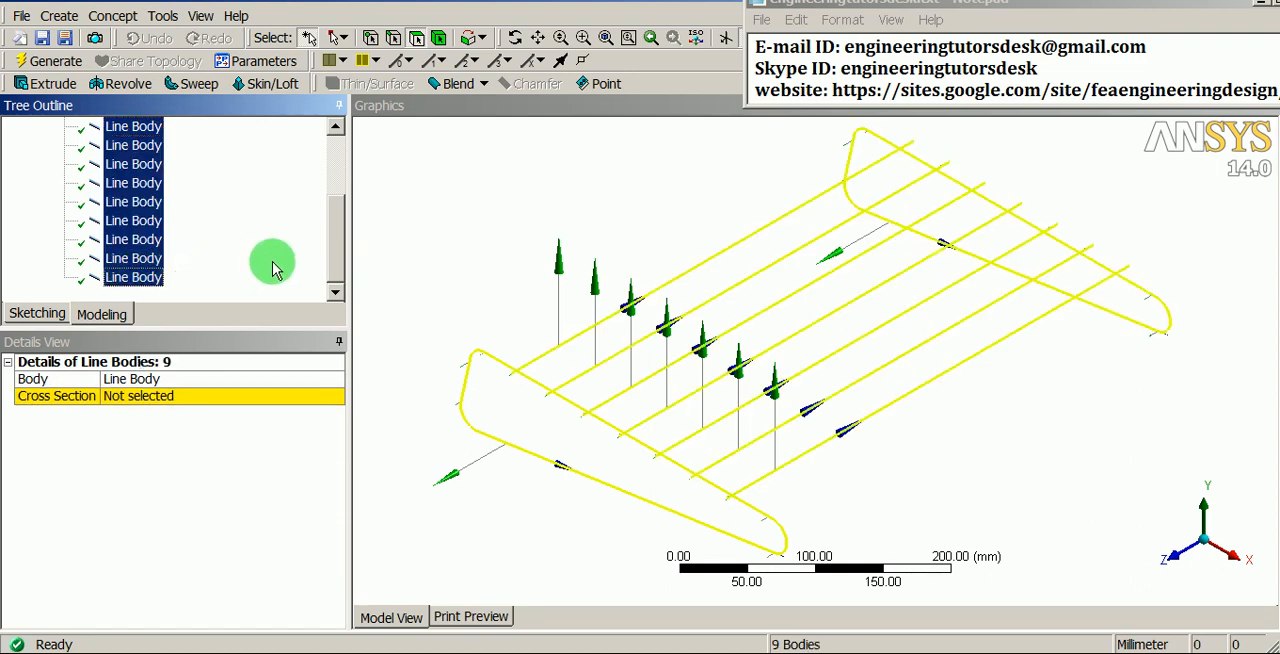
pyautogui.click(426, 256)
pyautogui.click(265, 259)
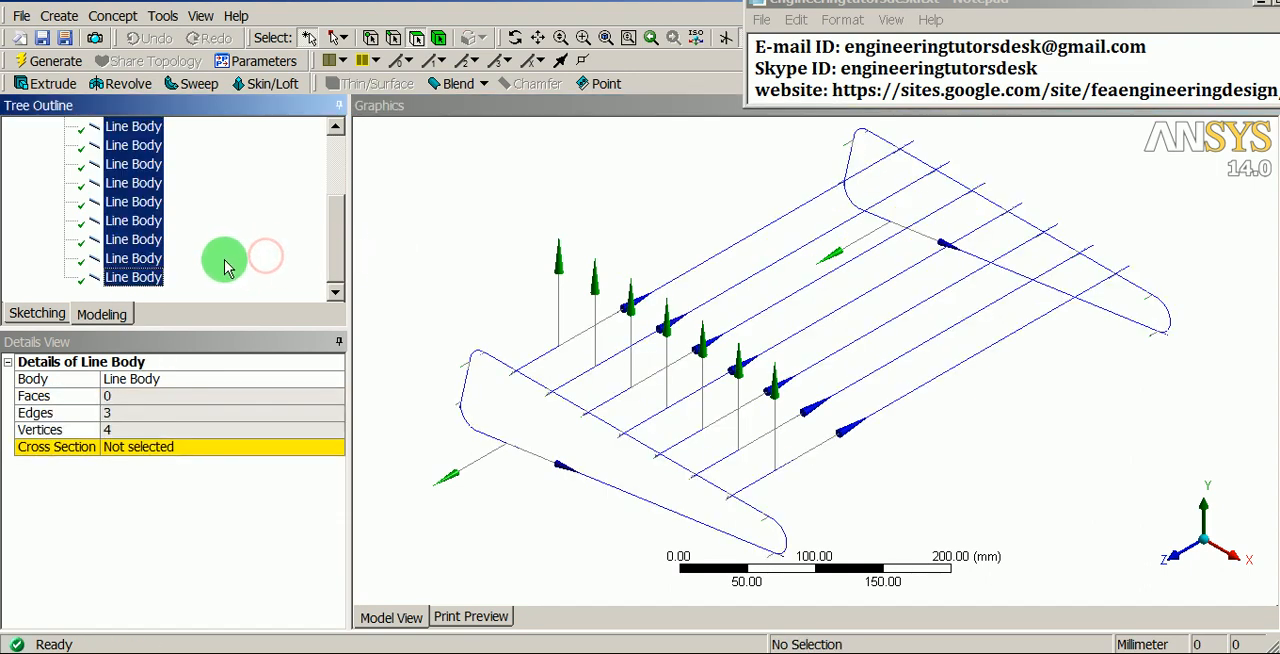
pyautogui.scroll(3, 230, 262)
pyautogui.click(160, 224)
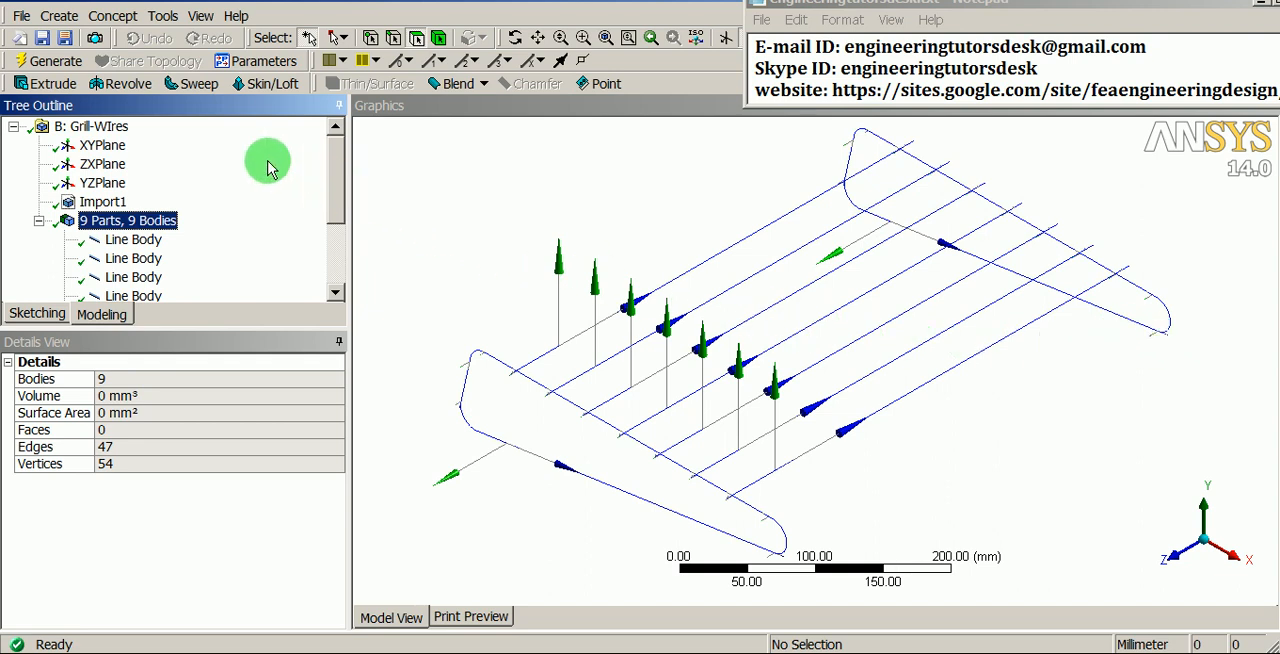
# - Create a circular cross section with a radius of 1.5 mm
pyautogui.click(114, 13)
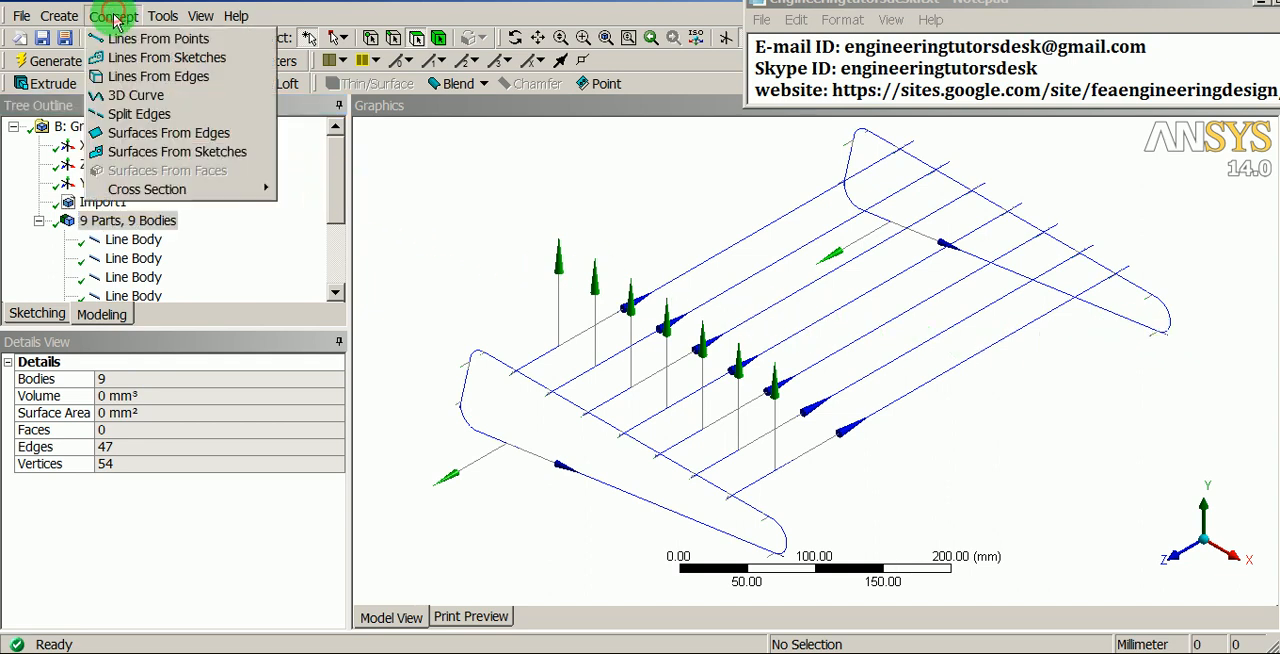
pyautogui.moveTo(146, 195)
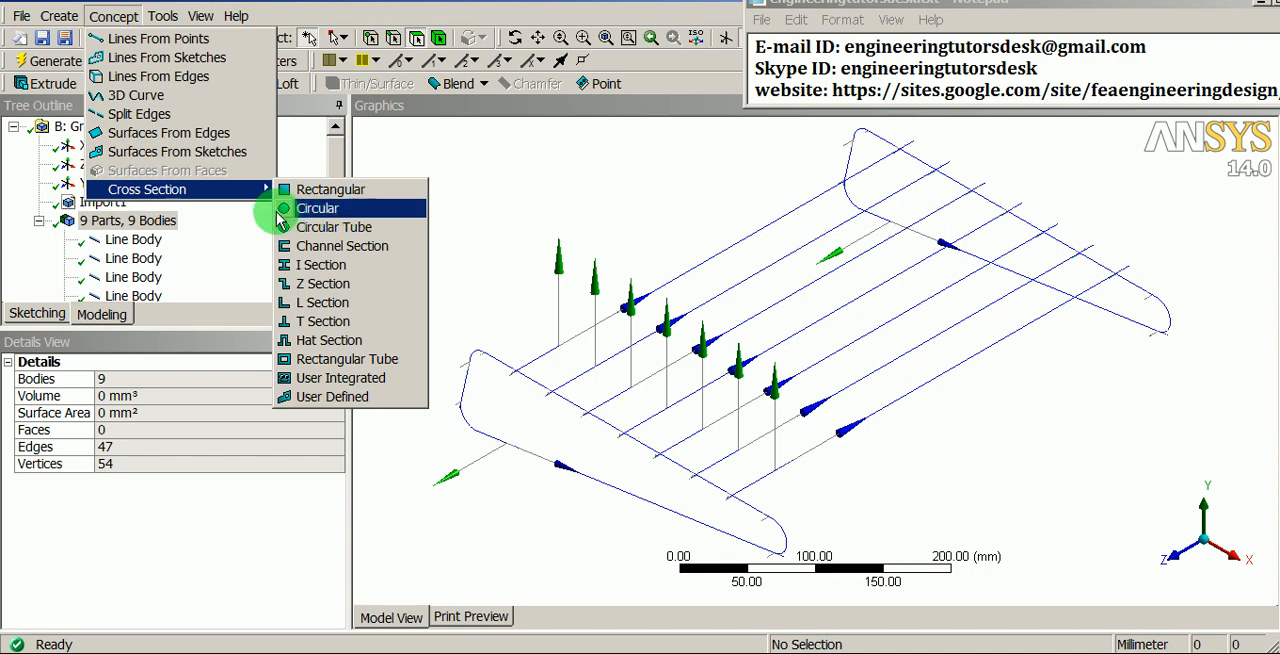
pyautogui.click(335, 214)
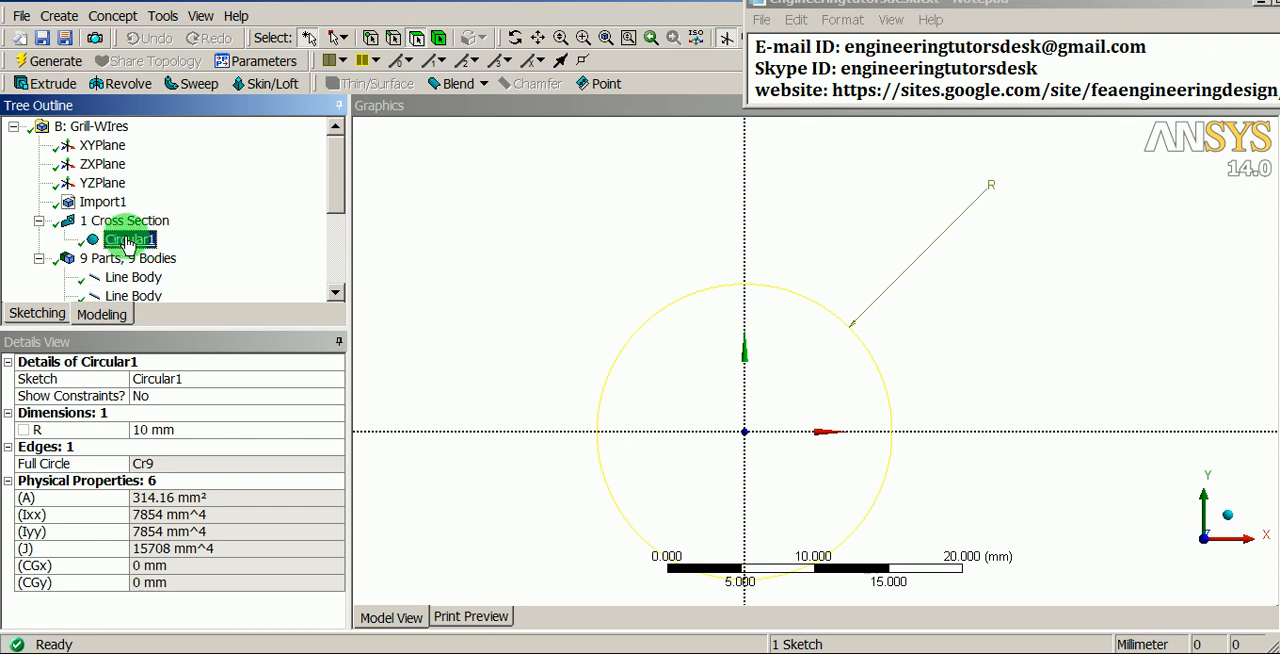
pyautogui.click(176, 427)
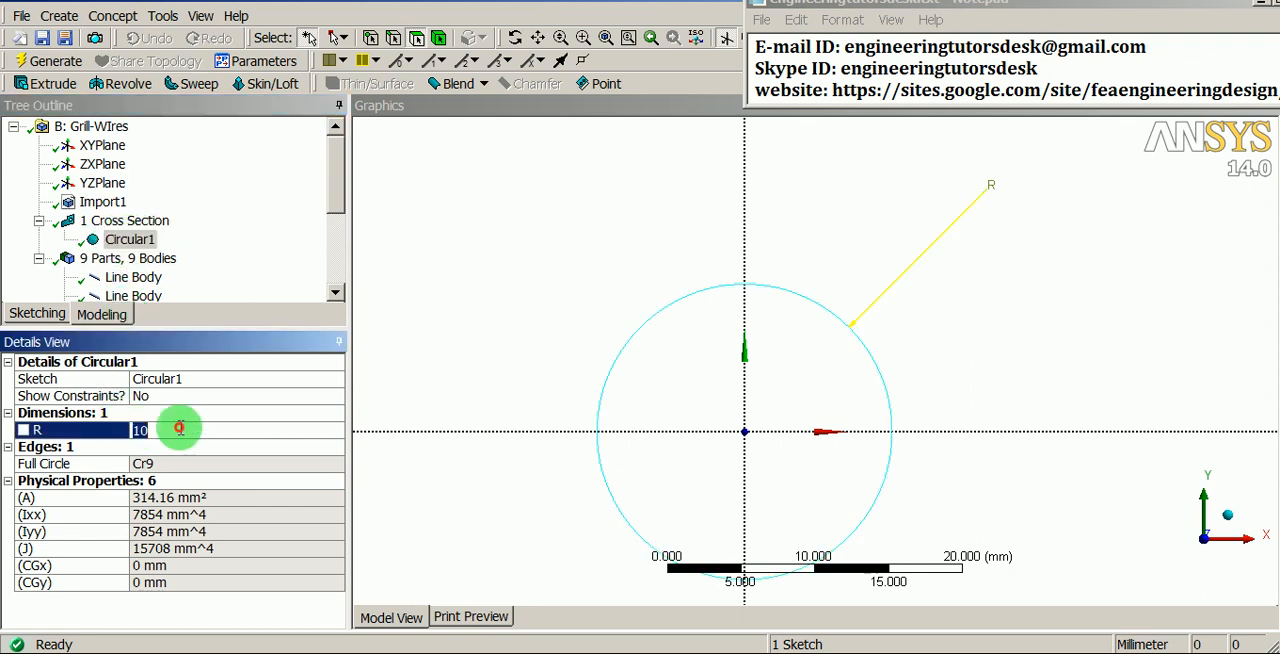
pyautogui.write('1.5')
pyautogui.press('Return')
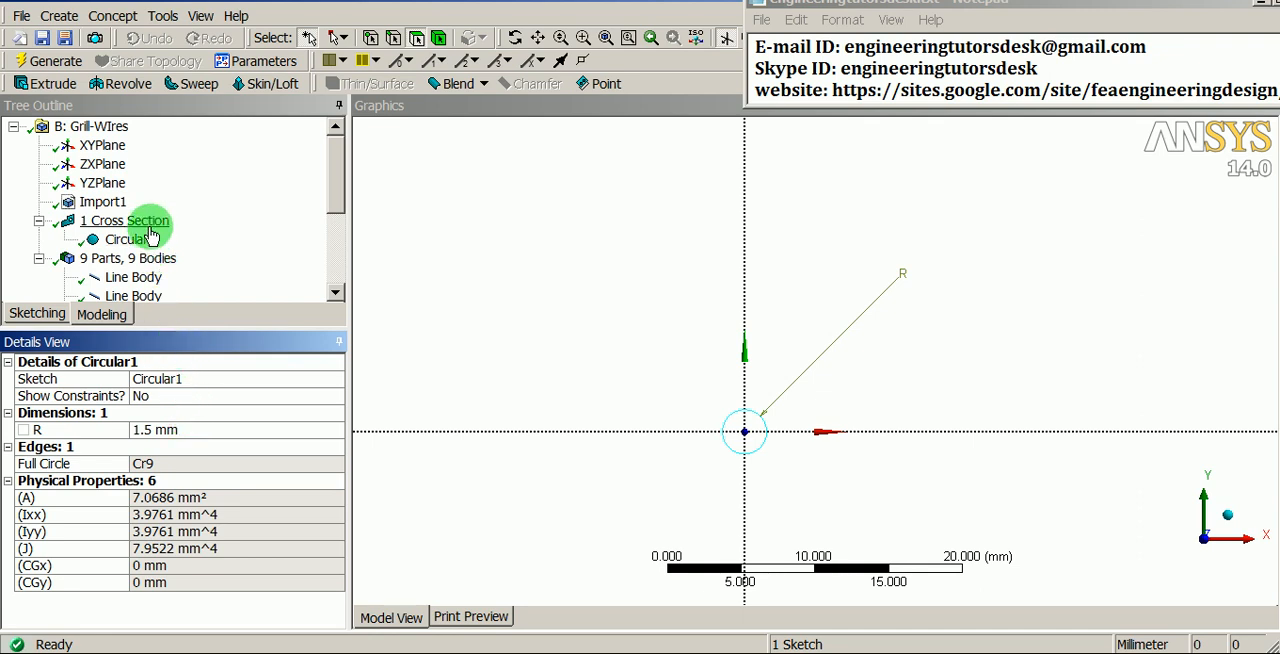
# - Add a second circular cross section with a radius of 3 mm
pyautogui.click(112, 17)
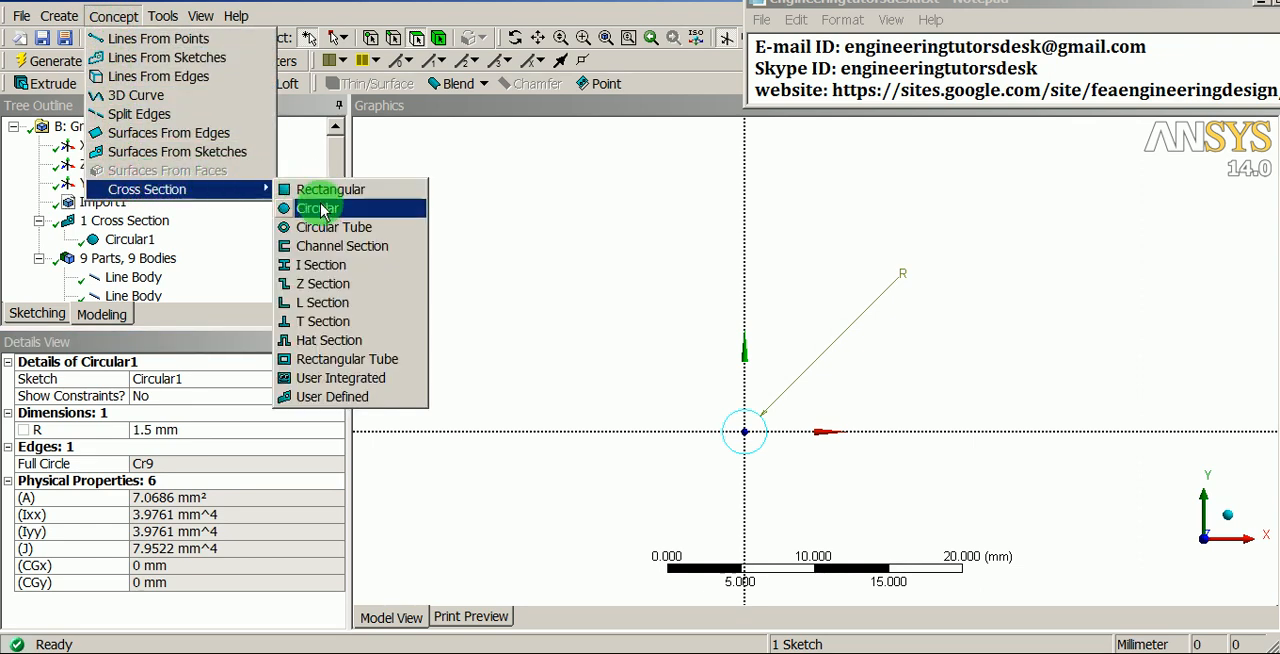
pyautogui.click(293, 210)
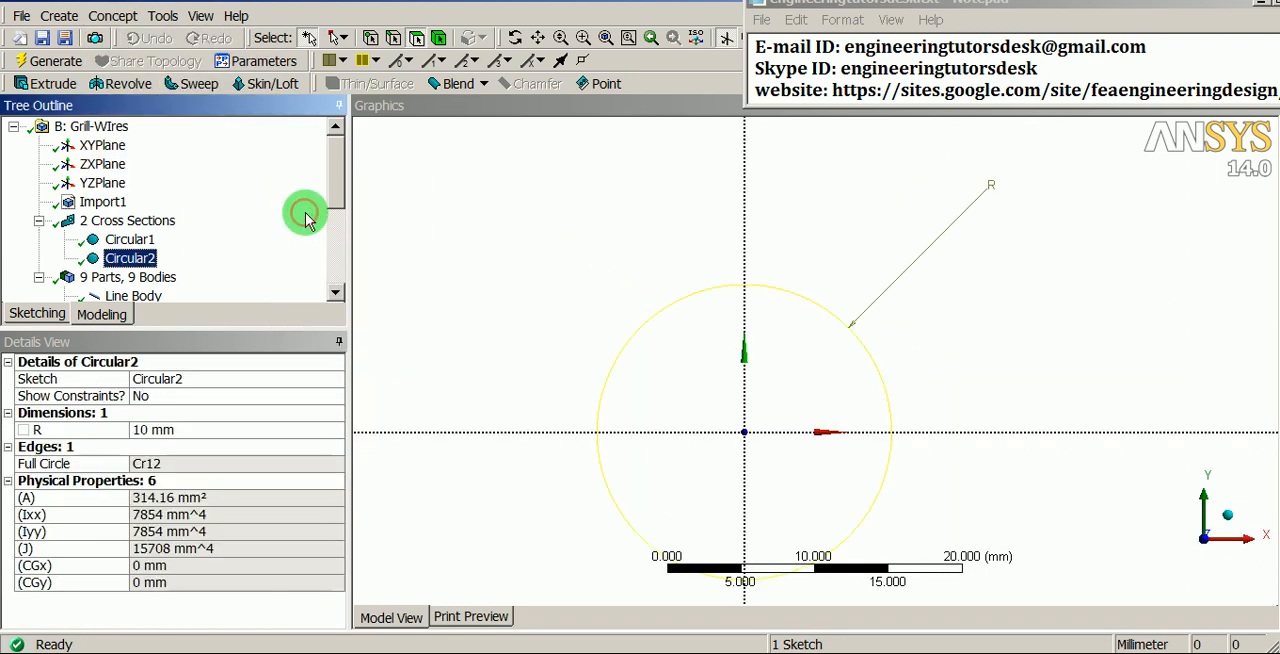
pyautogui.click(170, 430)
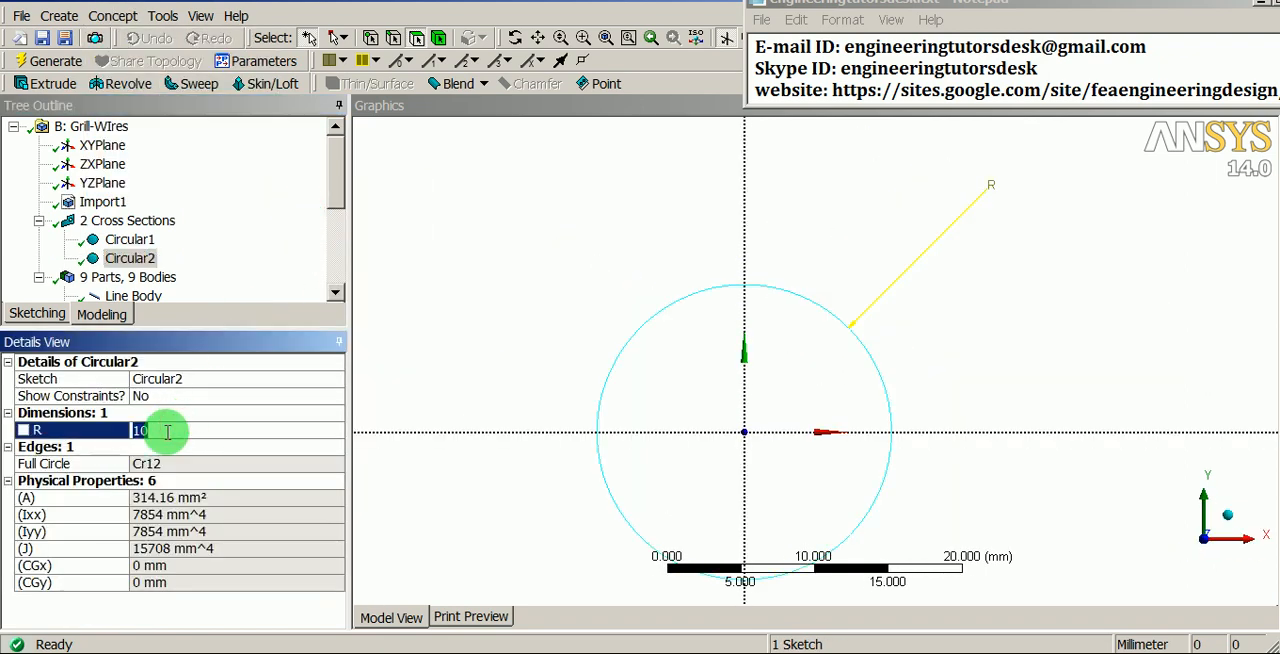
pyautogui.write('3')
pyautogui.press('Return')
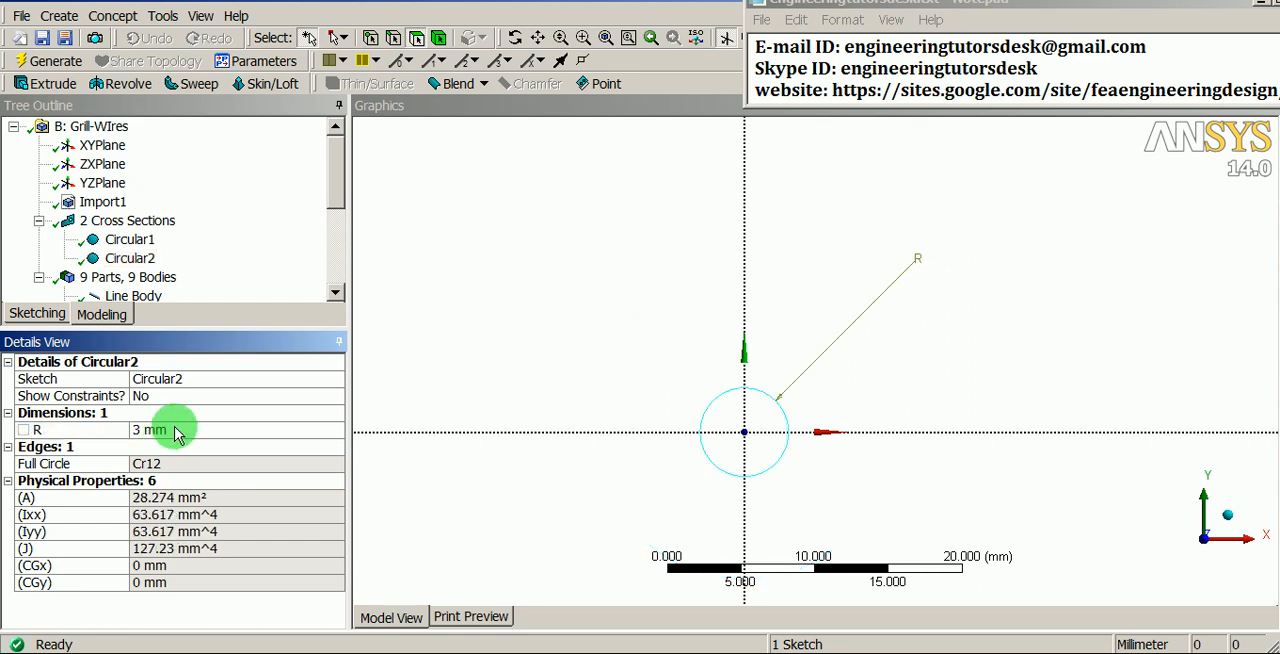
# - Assign the Circular2 cross section to the two bent end-frame line bodies
pyautogui.click(163, 279)
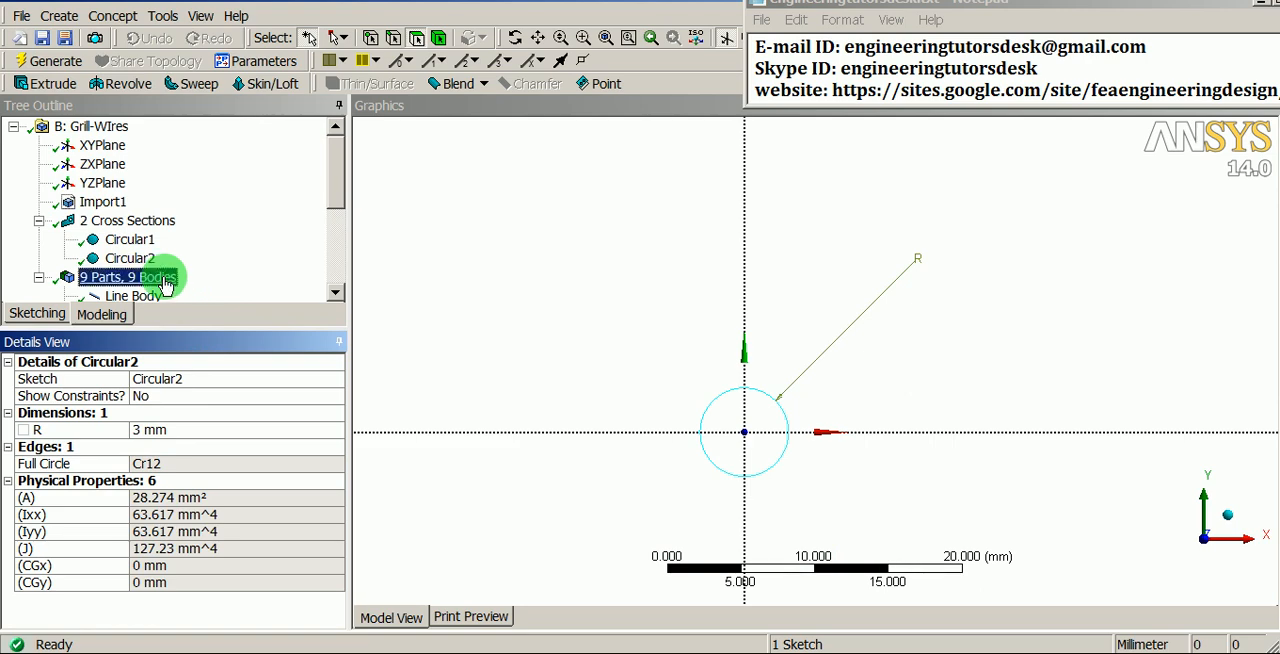
pyautogui.scroll(-1, 163, 272)
pyautogui.click(140, 246)
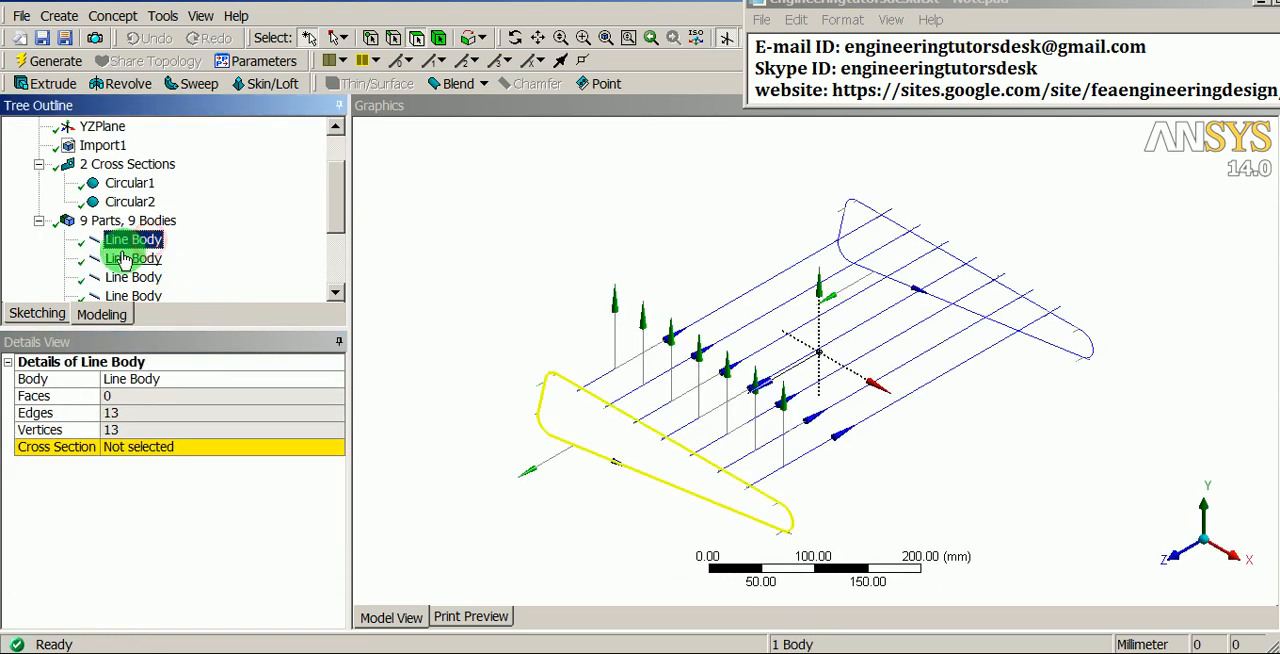
pyautogui.keyDown('ctrl'); pyautogui.click(122, 259); pyautogui.keyUp('ctrl')
pyautogui.keyDown('shift'); pyautogui.moveTo(557, 415); pyautogui.dragTo(600, 309, button='middle'); pyautogui.keyUp('shift')
pyautogui.keyDown('ctrl'); pyautogui.moveTo(595, 355); pyautogui.dragTo(592, 381, button='middle'); pyautogui.keyUp('ctrl')
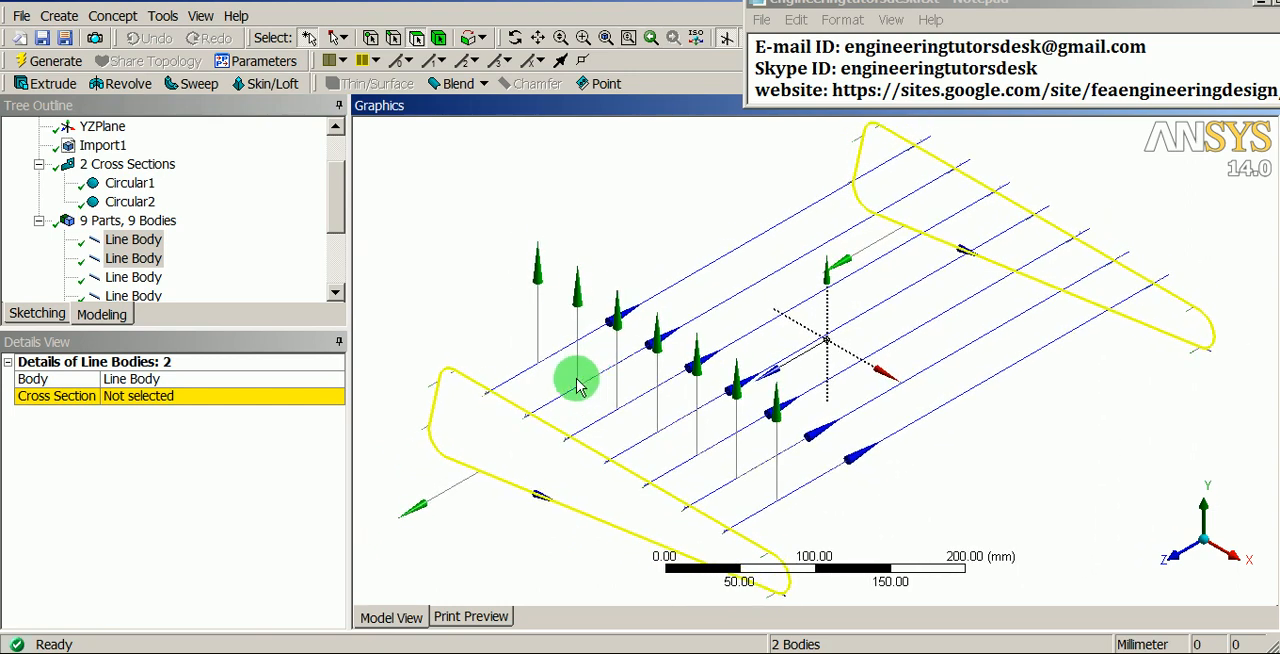
pyautogui.click(306, 397)
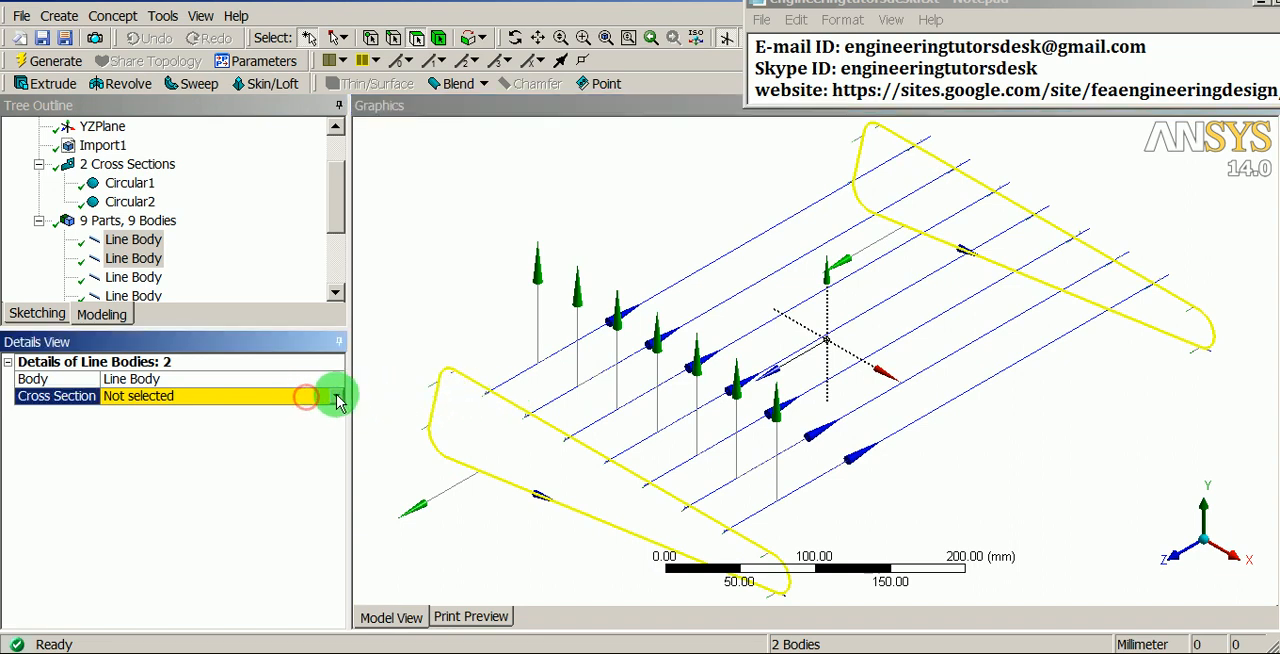
pyautogui.click(336, 397)
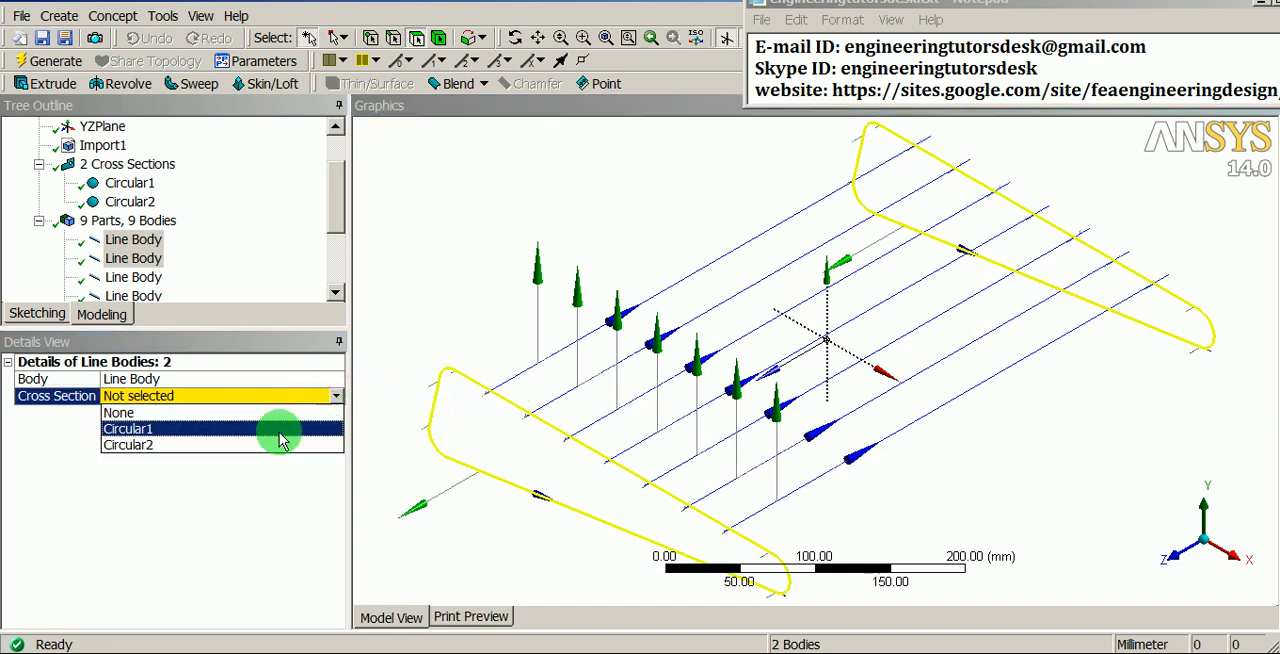
pyautogui.click(133, 446)
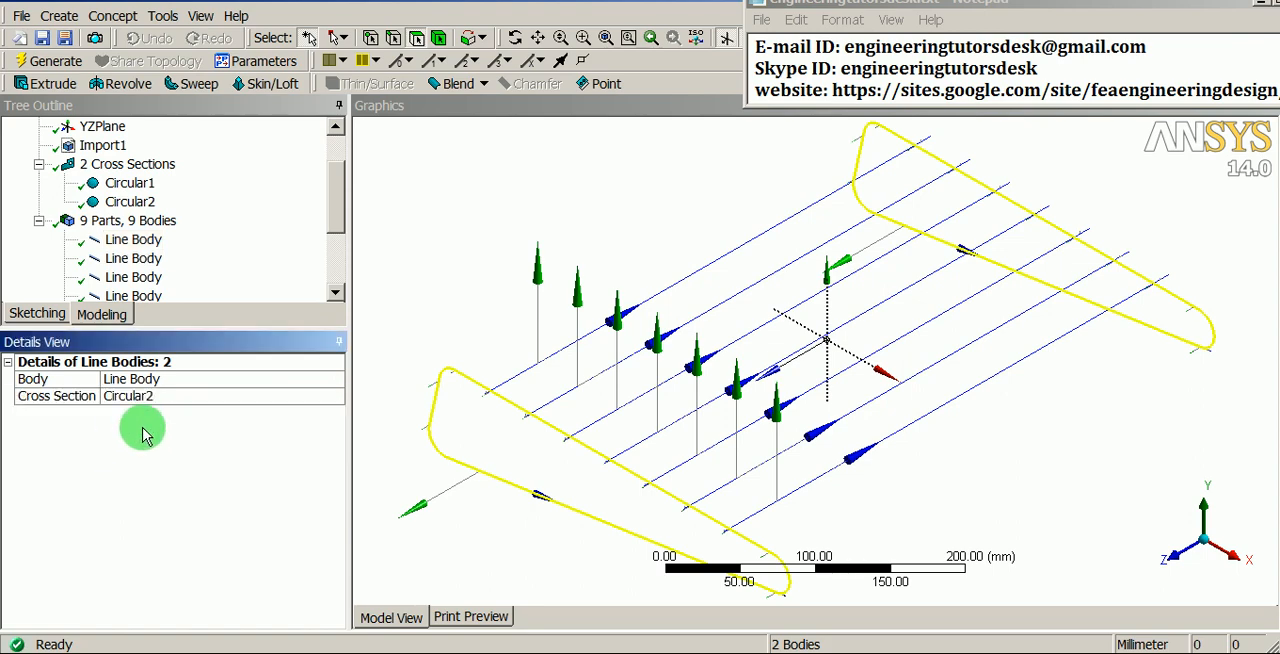
# - Assign the Circular1 cross section to the seven straight wire line bodies
pyautogui.moveTo(333, 216); pyautogui.dragTo(330, 248)
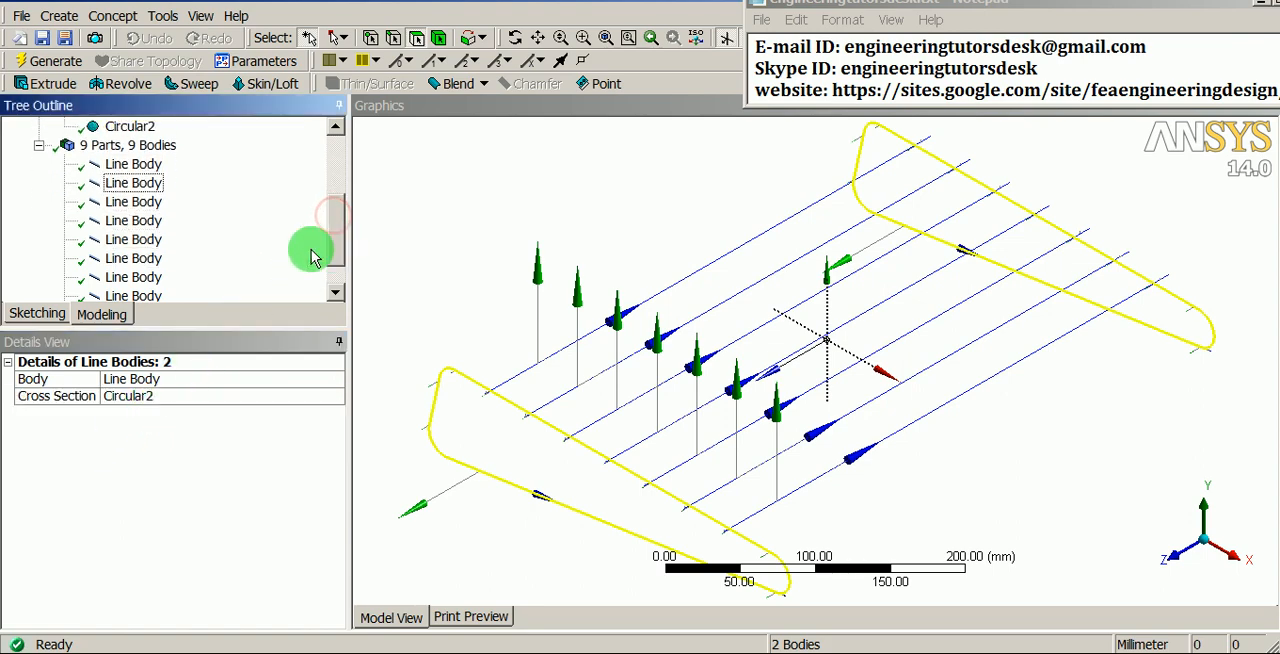
pyautogui.click(133, 202)
pyautogui.scroll(-1, 133, 270)
pyautogui.keyDown('shift'); pyautogui.click(133, 277); pyautogui.keyUp('shift')
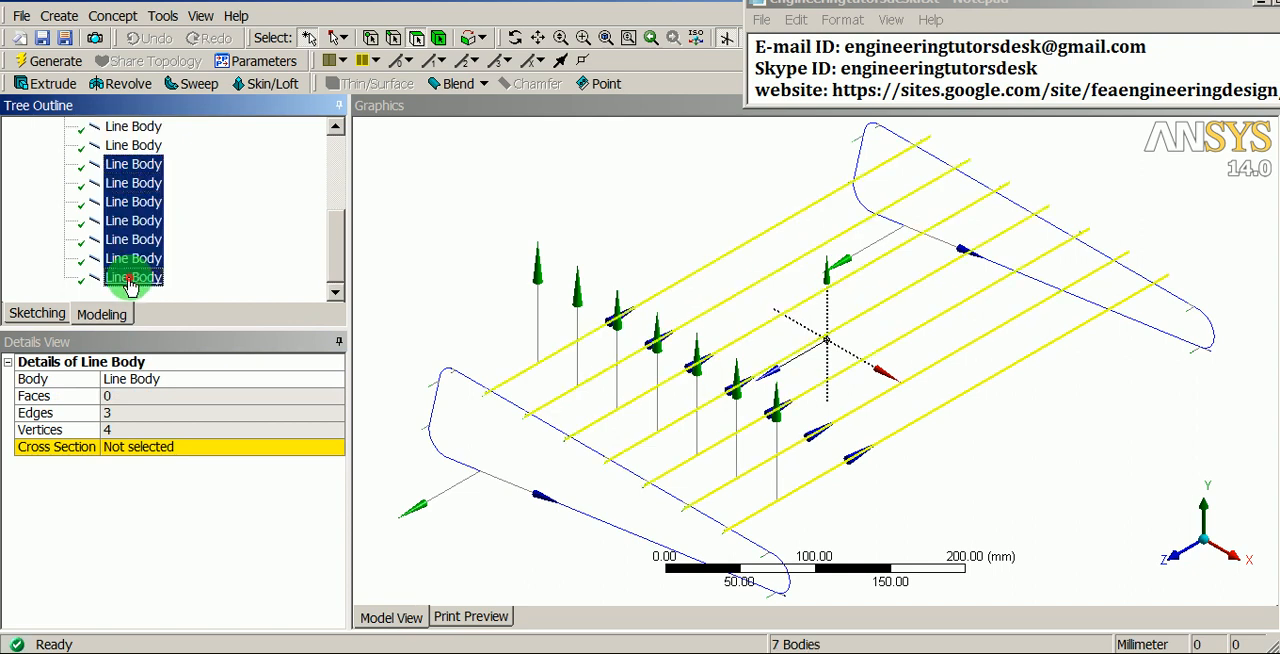
pyautogui.click(291, 396)
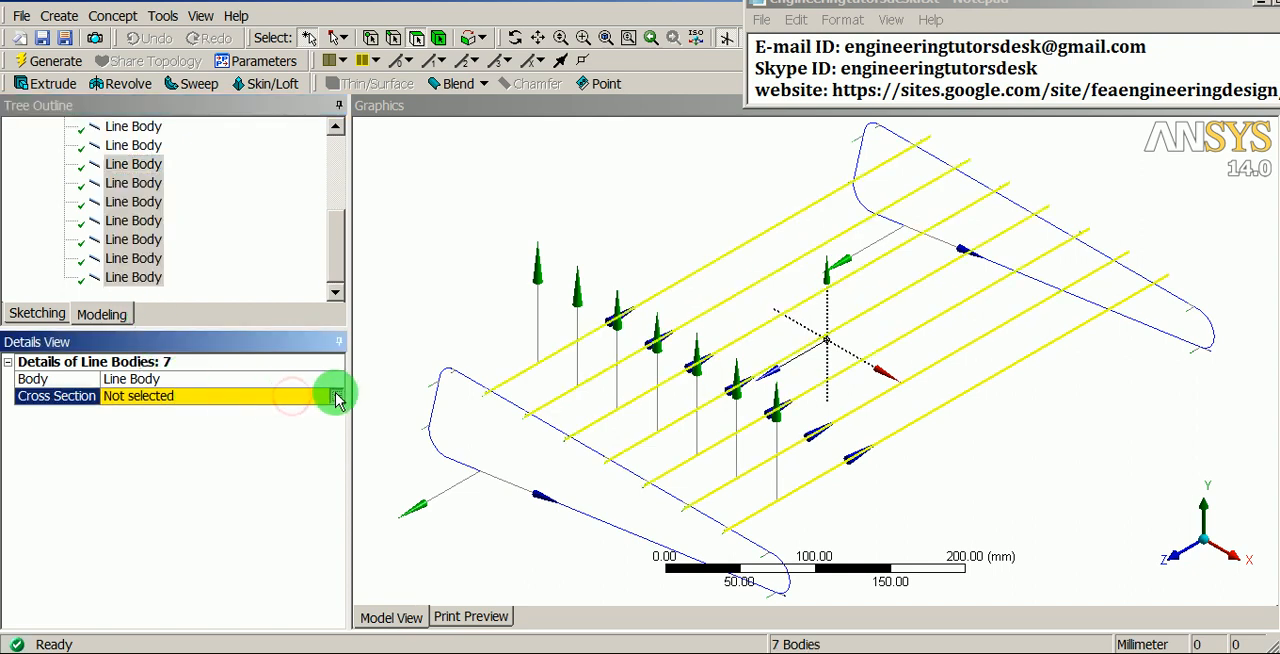
pyautogui.click(336, 396)
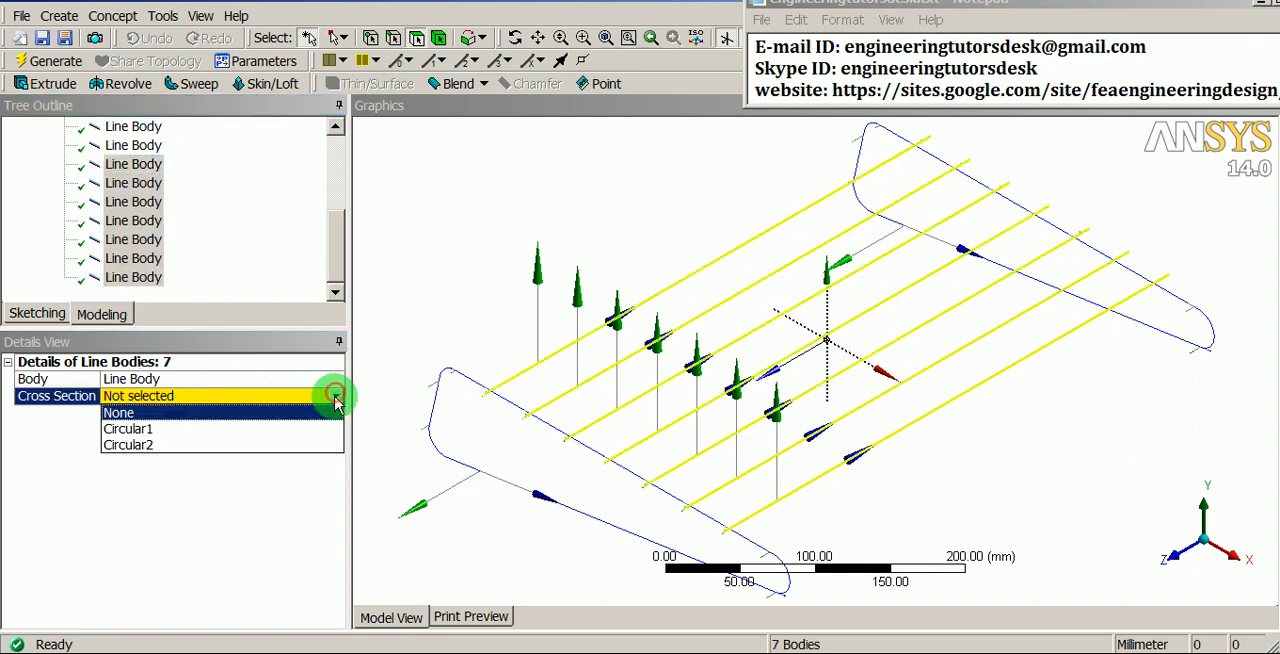
pyautogui.click(122, 430)
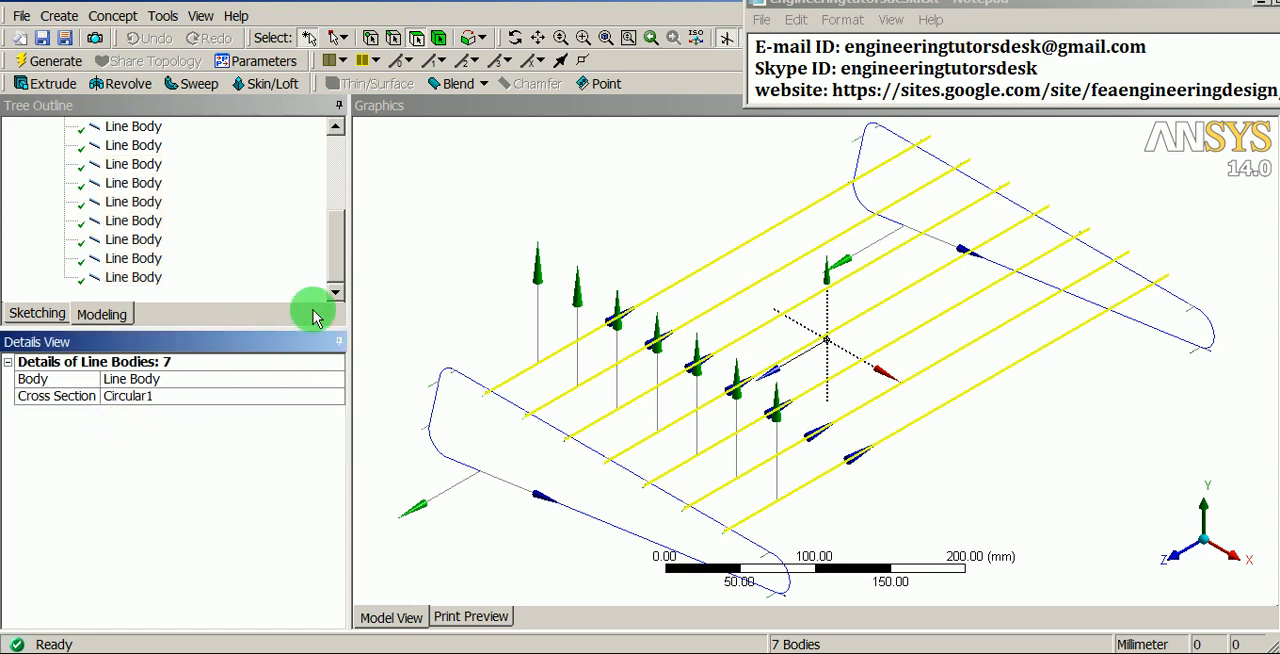
# - Save the project, switch to the Workbench project schematic and open the Grill-WIres system's model for editing
pyautogui.moveTo(333, 260); pyautogui.dragTo(340, 188)
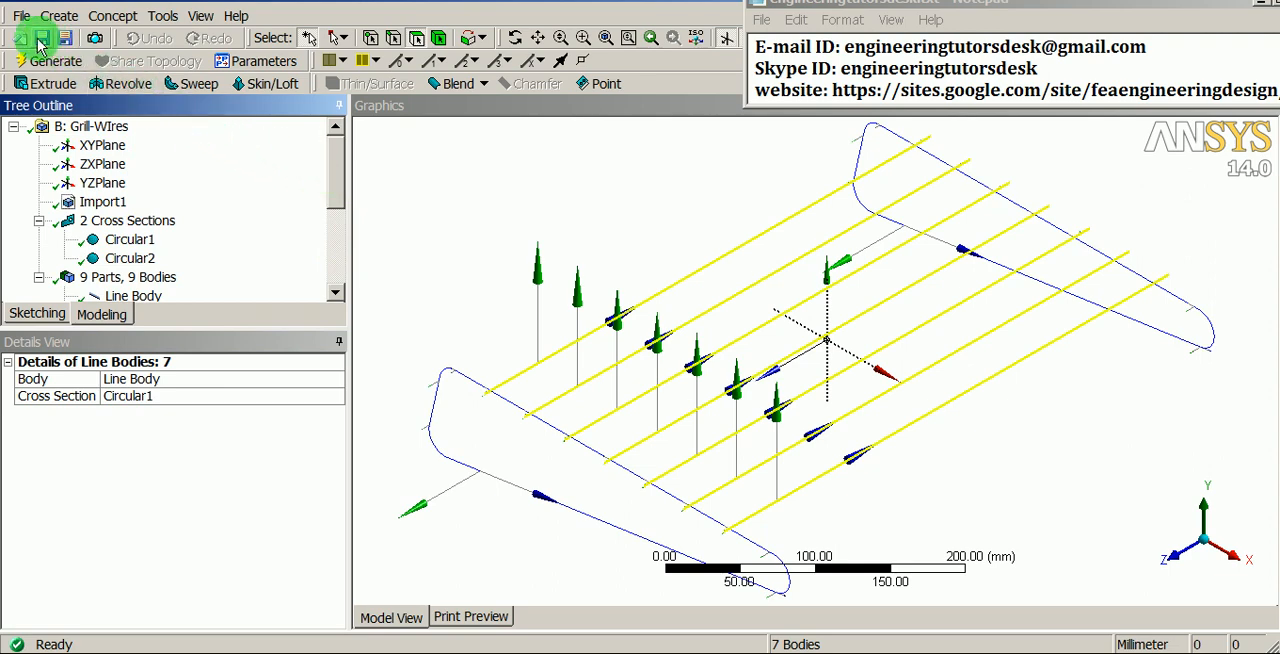
pyautogui.click(40, 40)
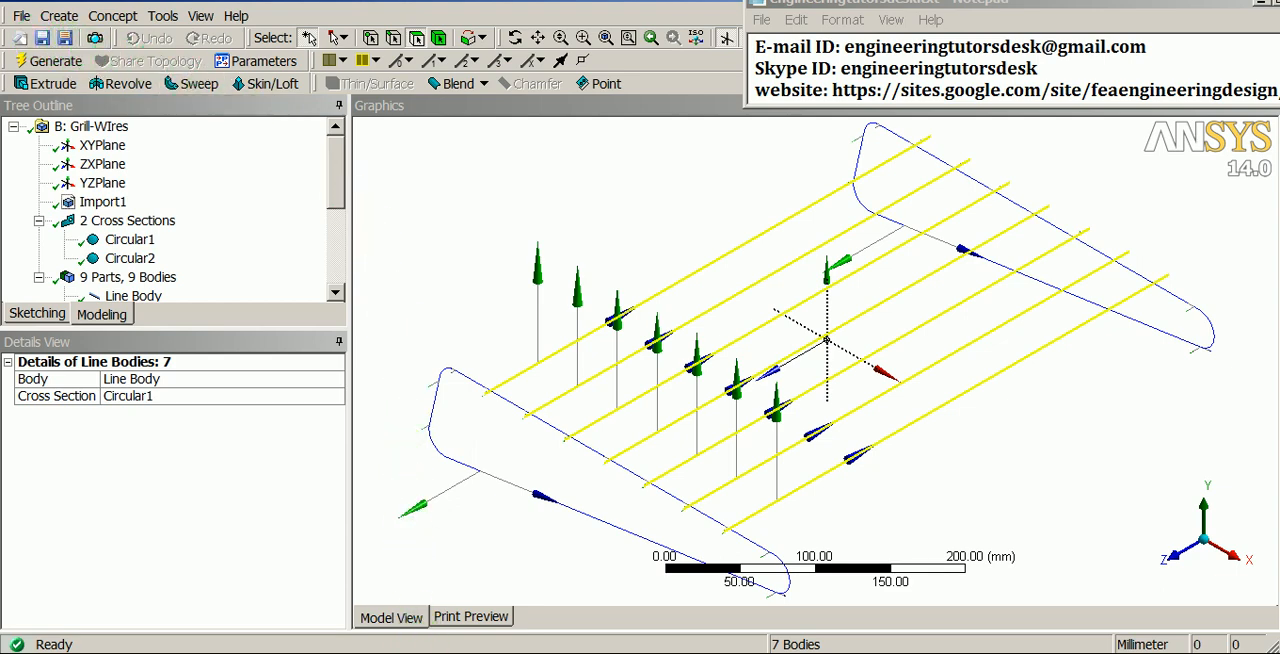
pyautogui.hotkey('alt', 'Tab')
pyautogui.click(486, 502)
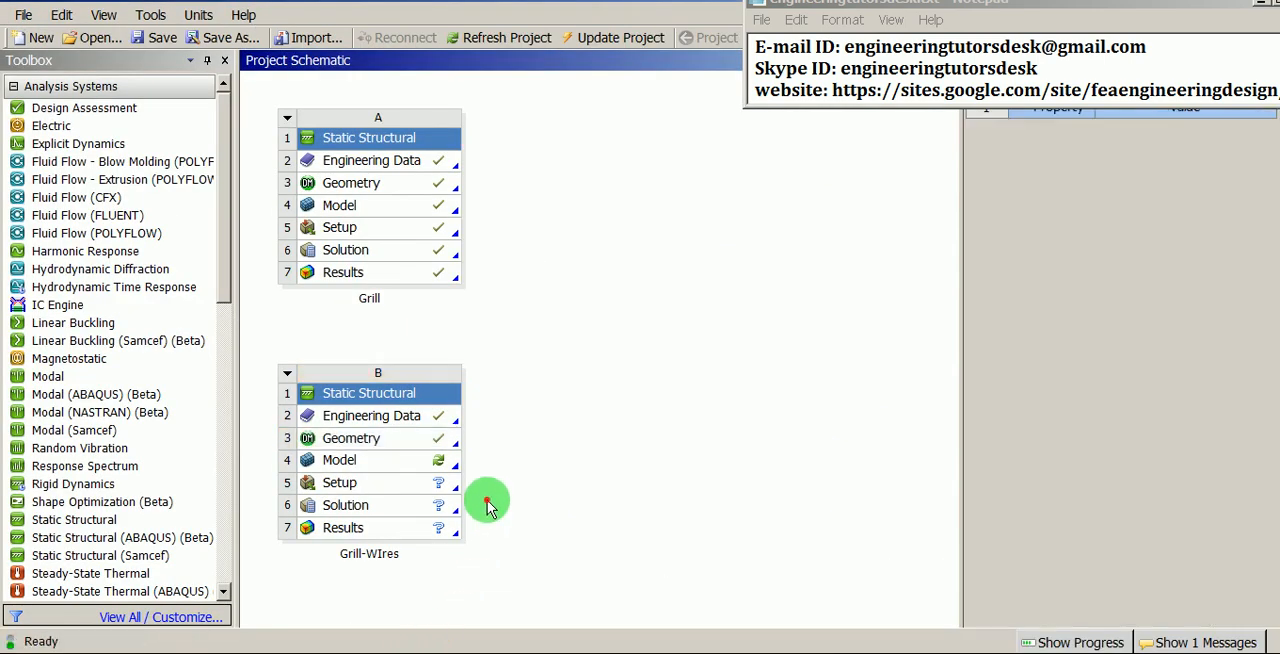
pyautogui.click(395, 462)
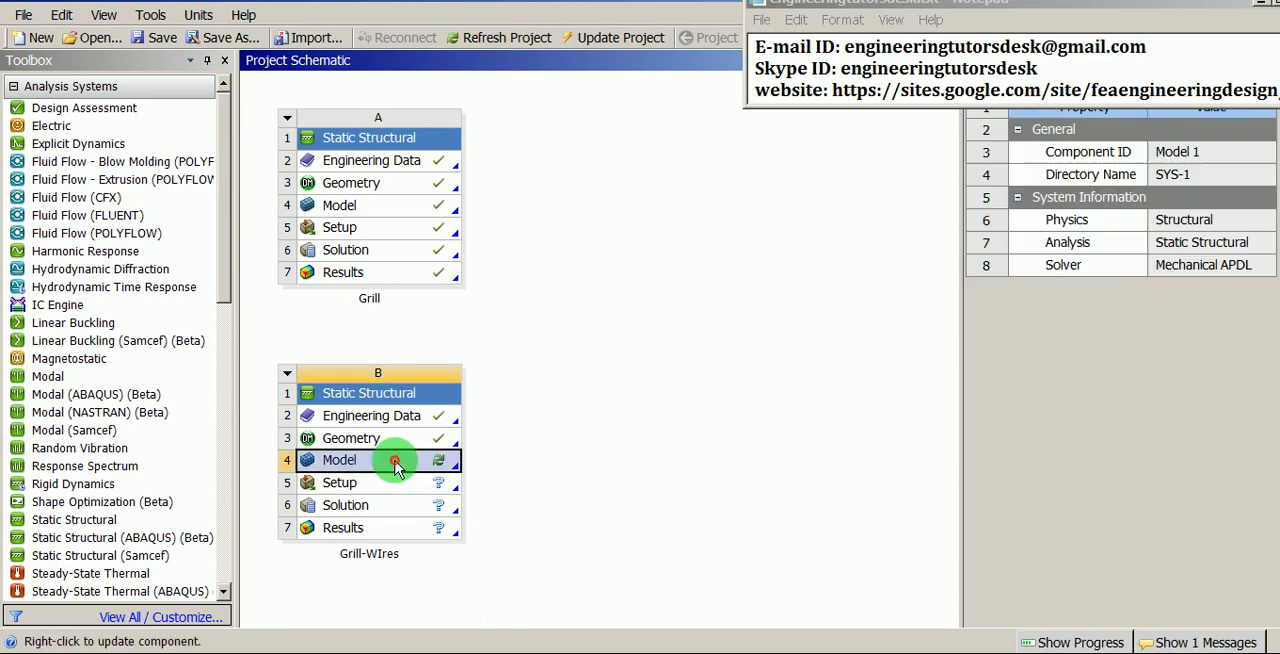
pyautogui.rightClick(366, 467)
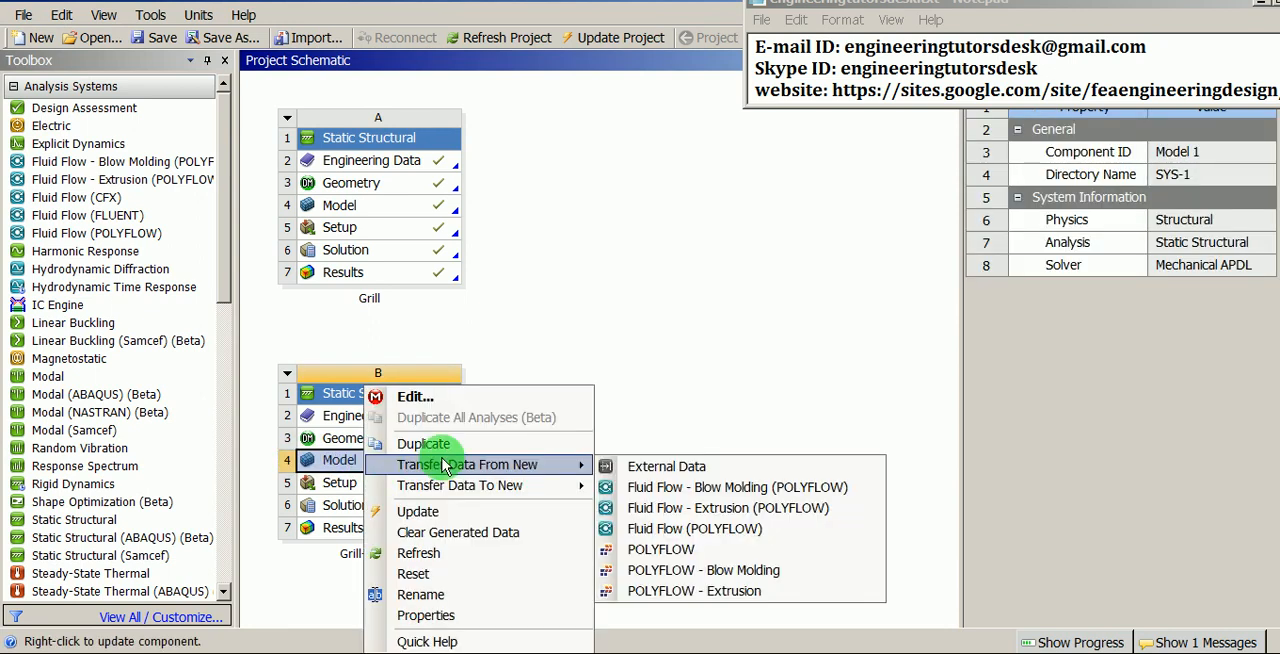
pyautogui.click(440, 399)
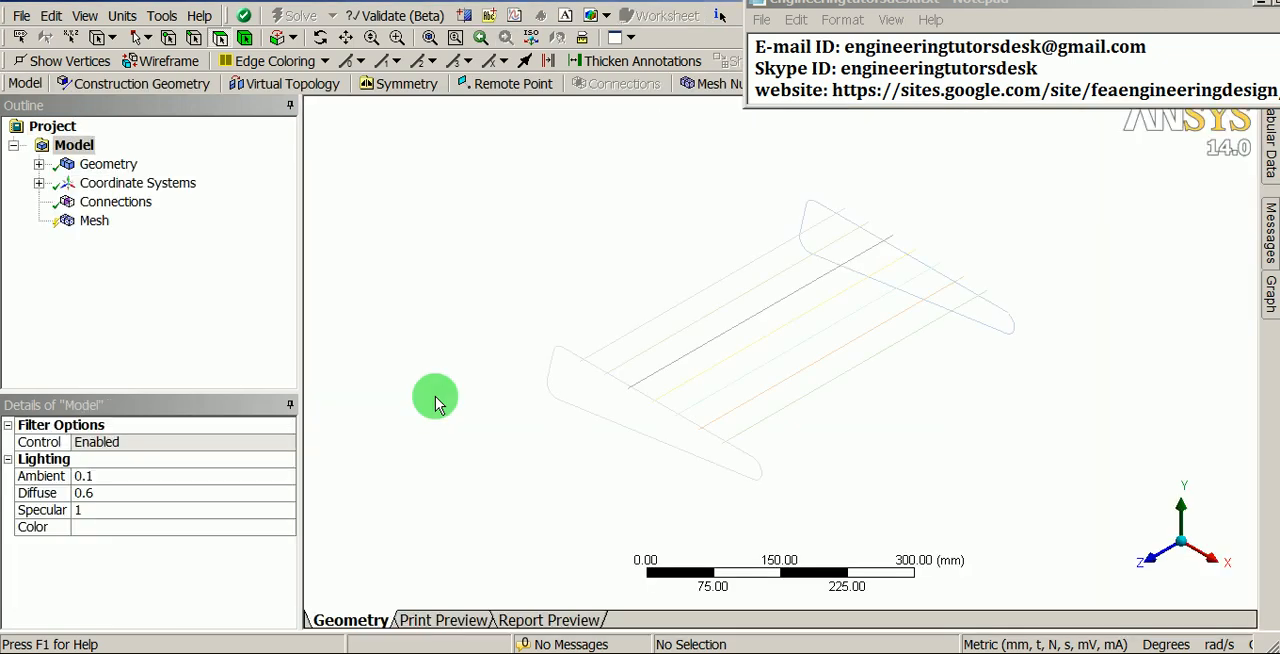
# - Inspect the wire model and the line bodies and details of its geometry
pyautogui.scroll(2, 608, 395)
pyautogui.moveTo(608, 395); pyautogui.dragTo(642, 264)
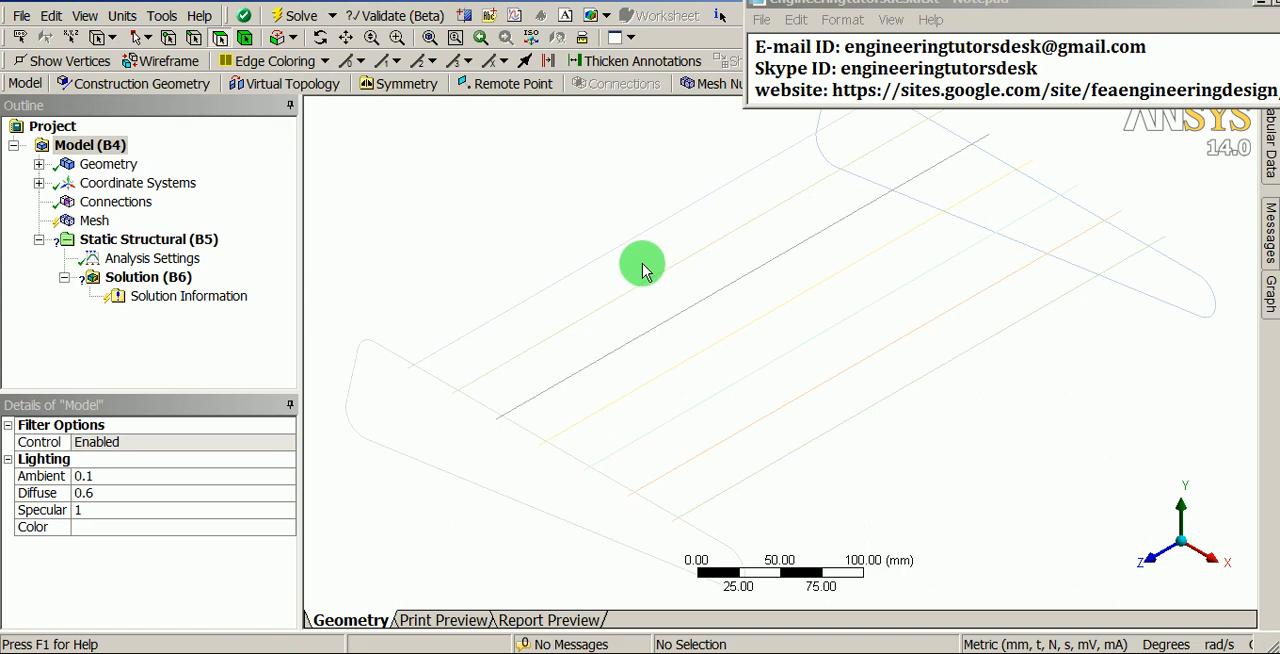
pyautogui.moveTo(642, 270); pyautogui.dragTo(677, 388, button='middle')
pyautogui.click(532, 37)
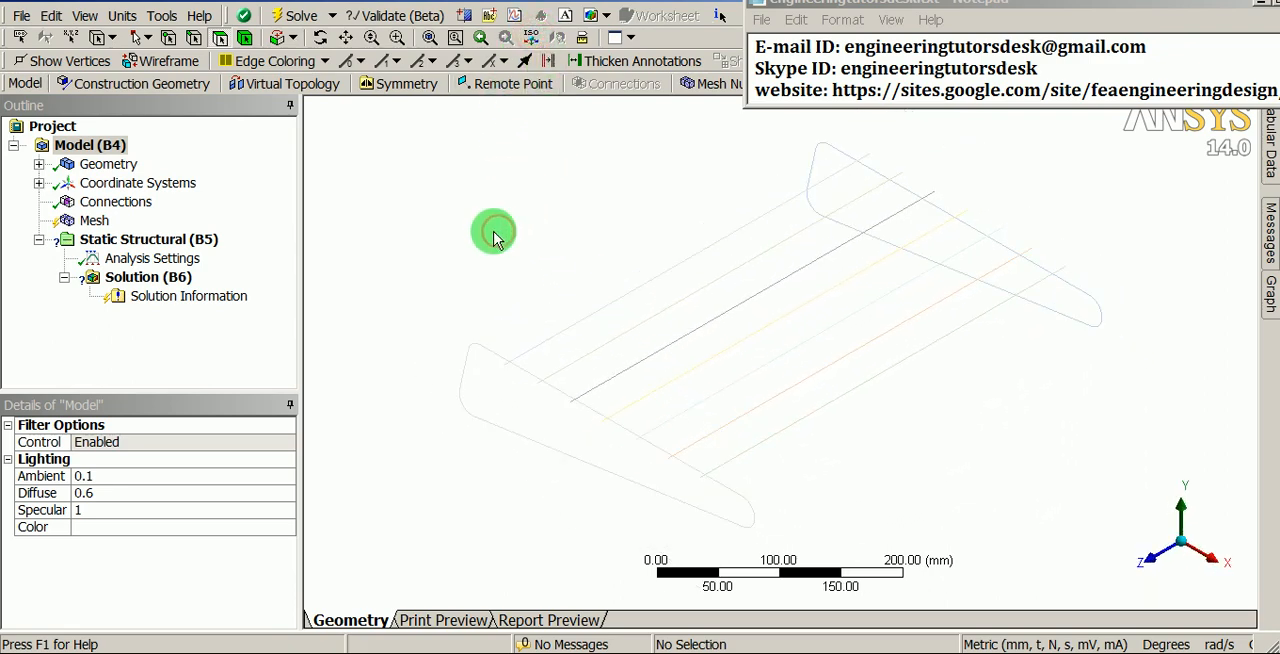
pyautogui.click(38, 163)
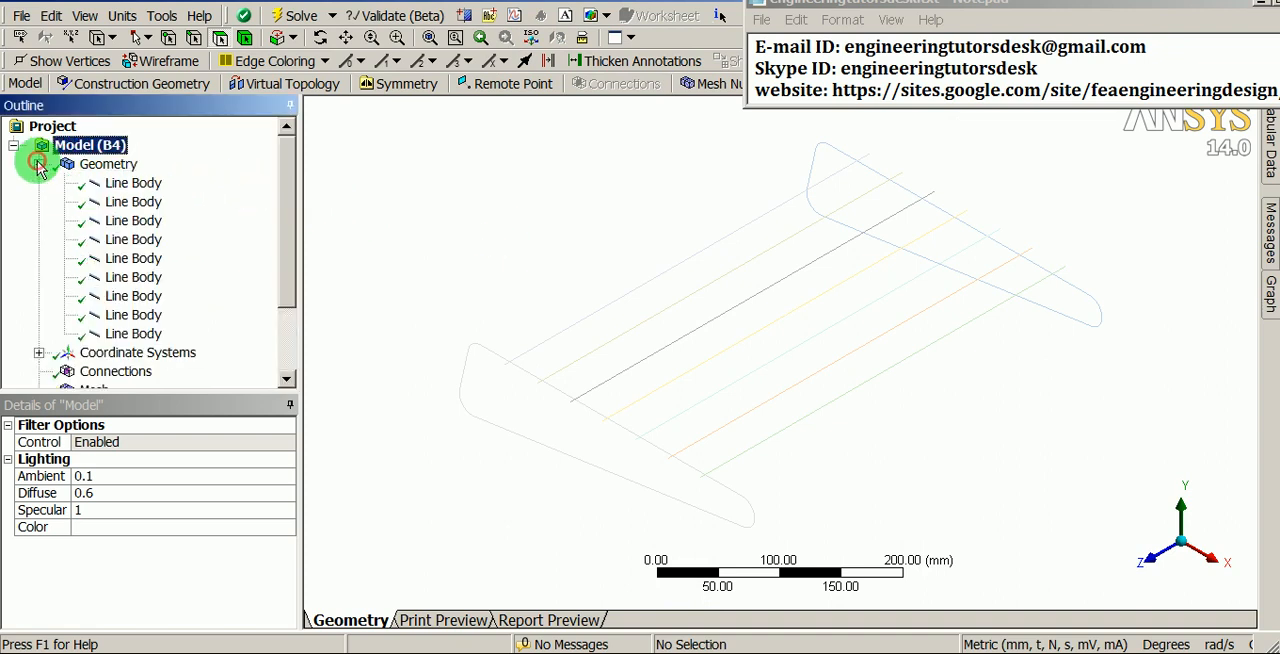
pyautogui.click(100, 164)
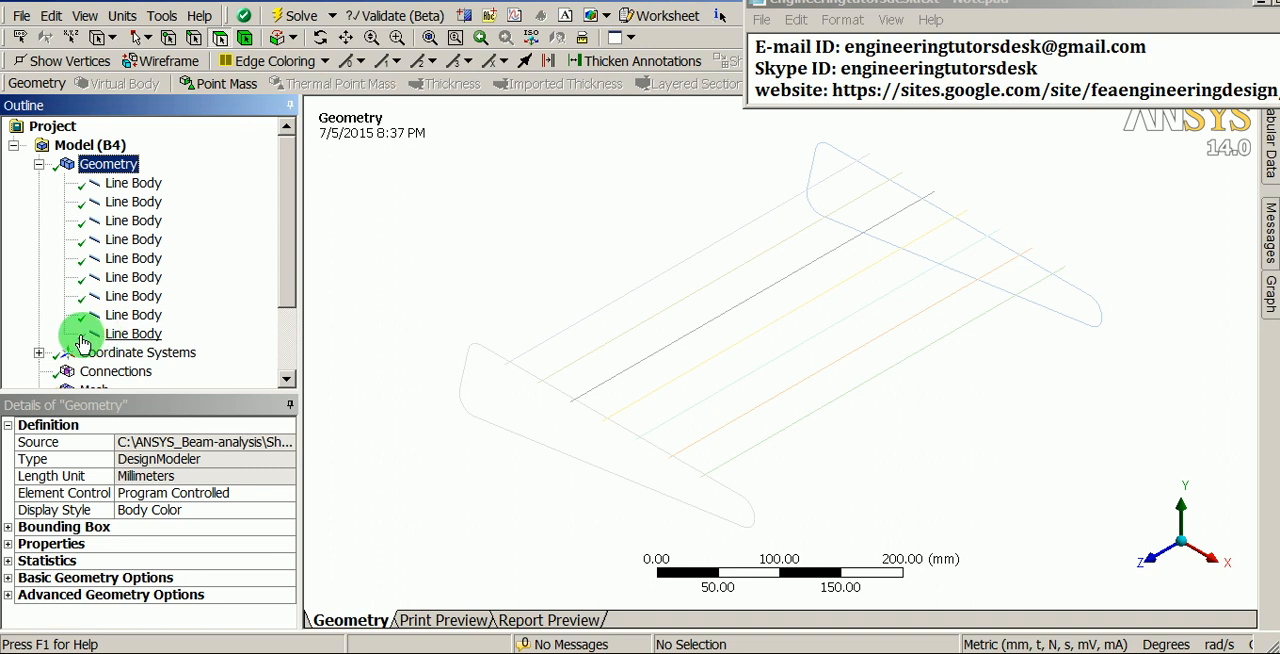
pyautogui.click(39, 164)
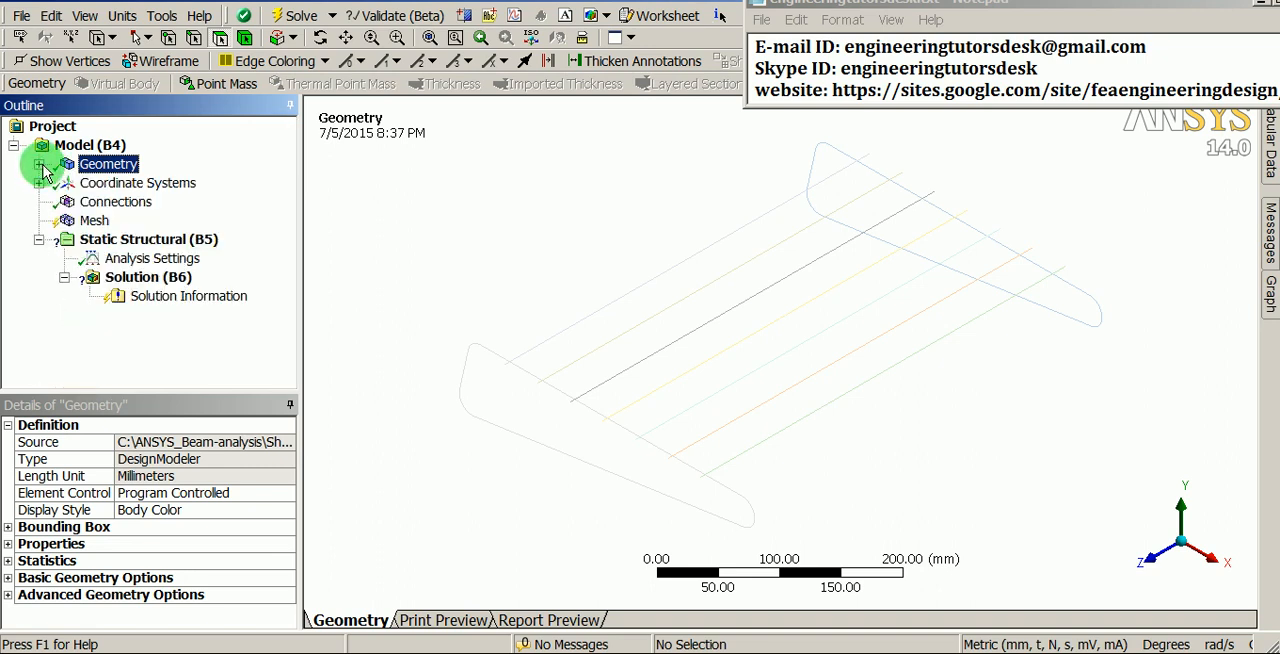
# - Insert a mesh sizing control with an element size of 10 mm
pyautogui.click(93, 221)
pyautogui.rightClick(93, 221)
pyautogui.moveTo(250, 232)
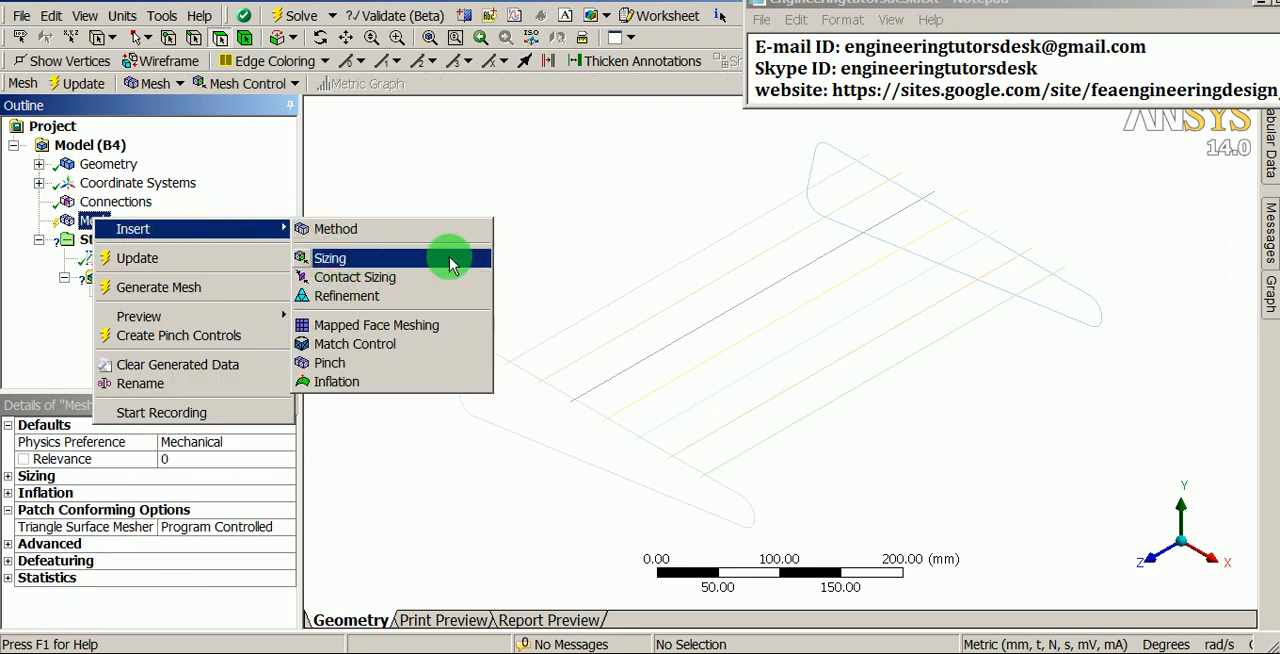
pyautogui.click(326, 257)
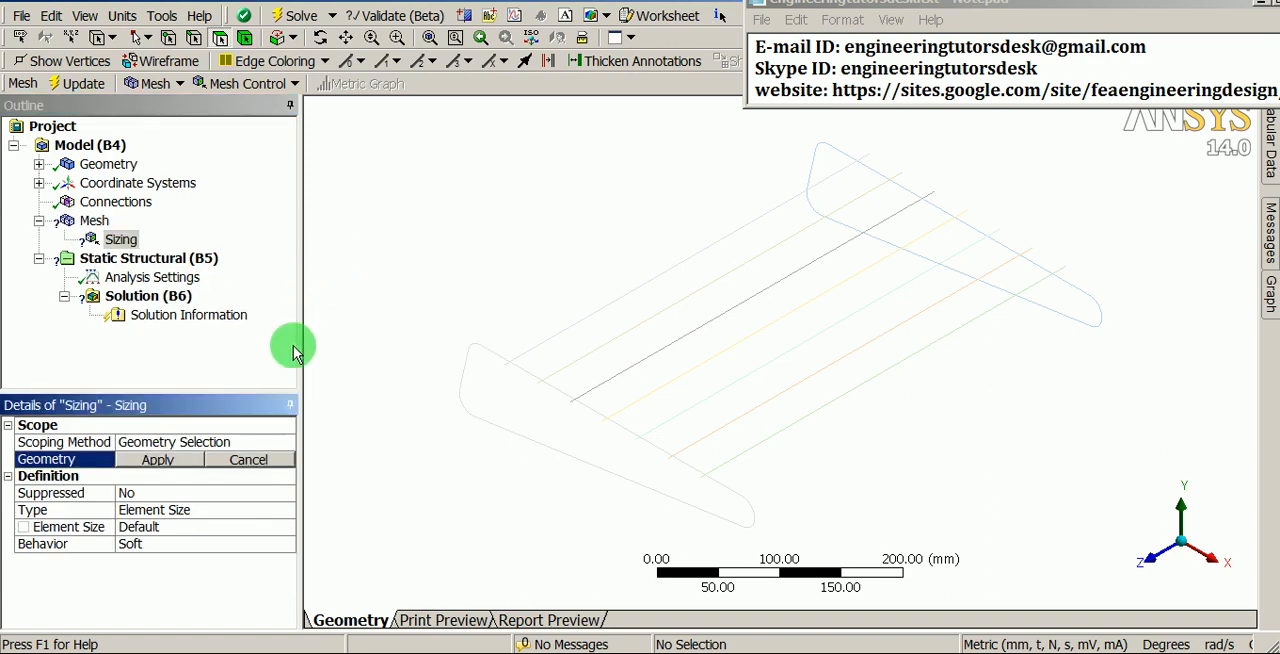
pyautogui.click(276, 511)
pyautogui.click(208, 528)
pyautogui.write('10')
pyautogui.press('Return')
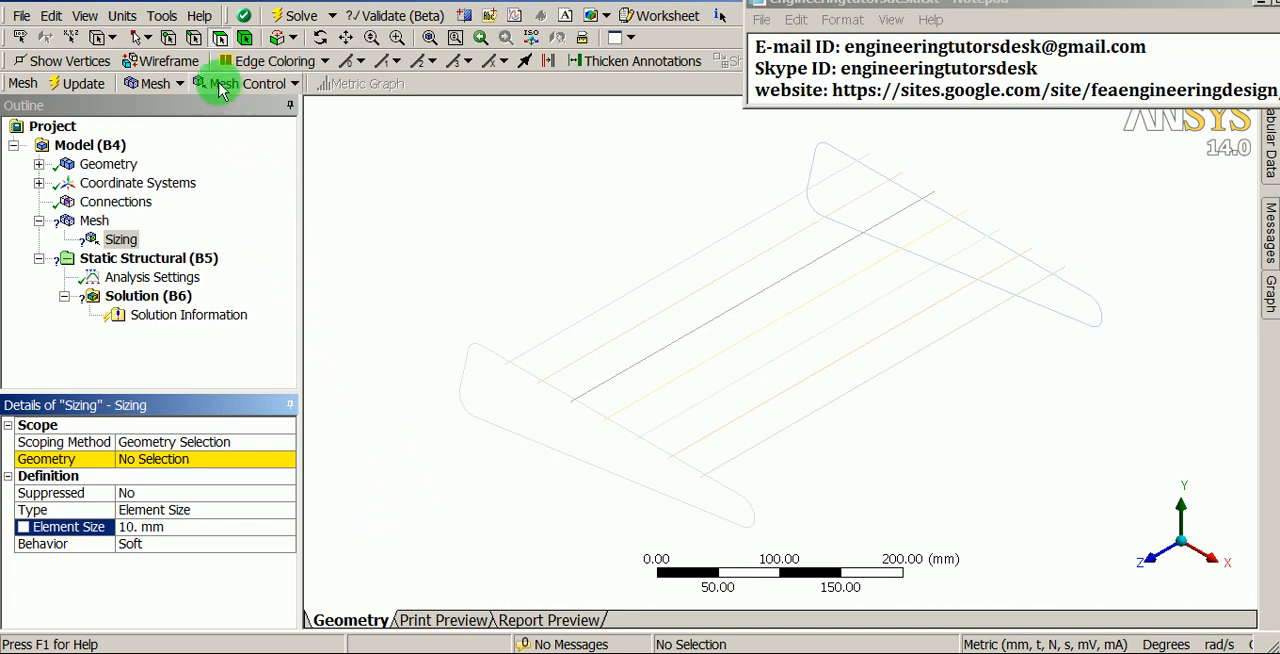
# - Scope the sizing control to all edges of the wire model
pyautogui.click(195, 38)
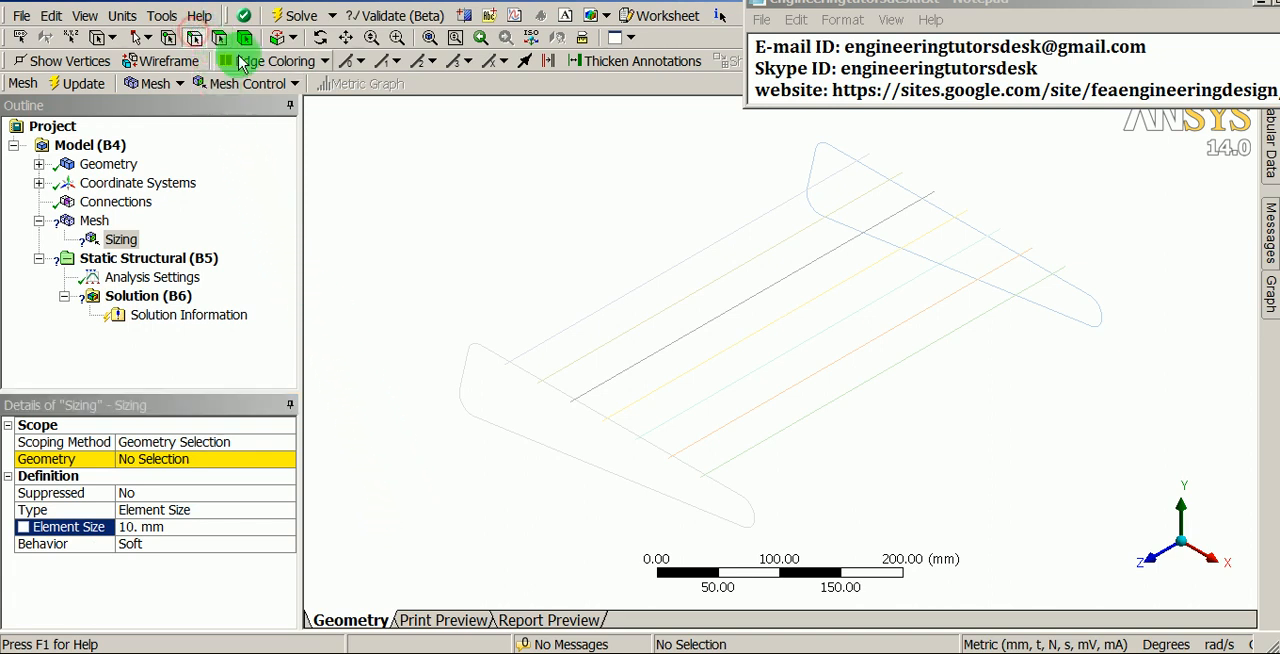
pyautogui.rightClick(483, 143)
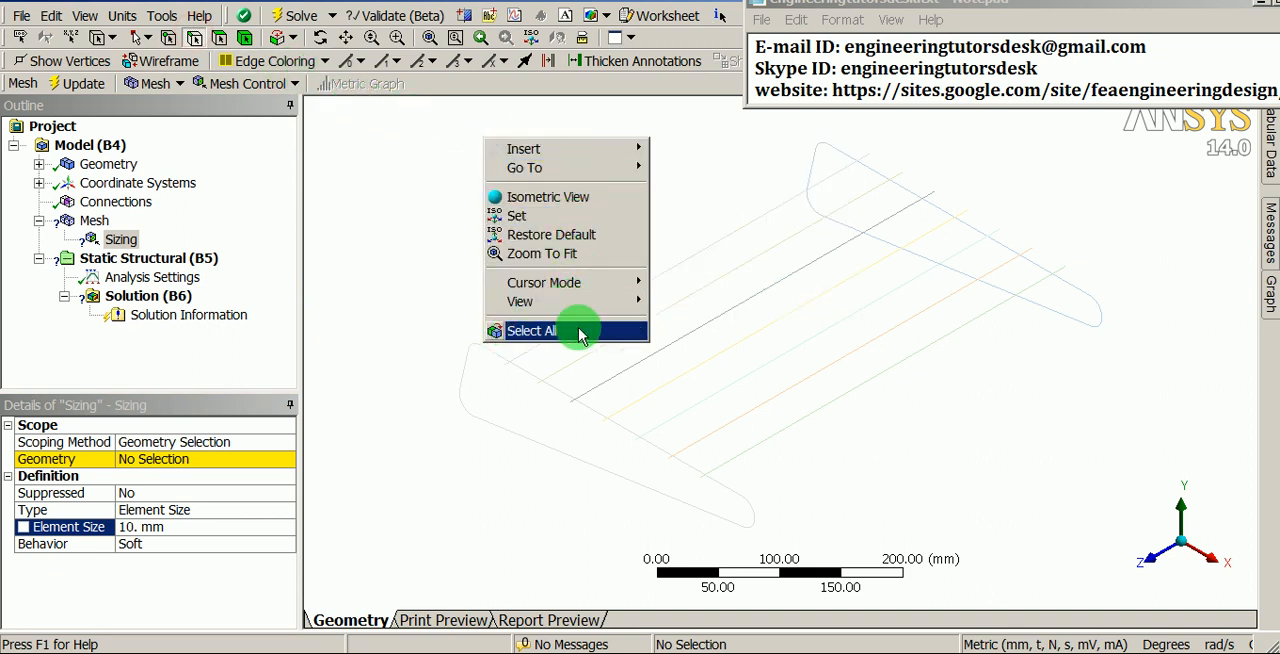
pyautogui.click(494, 335)
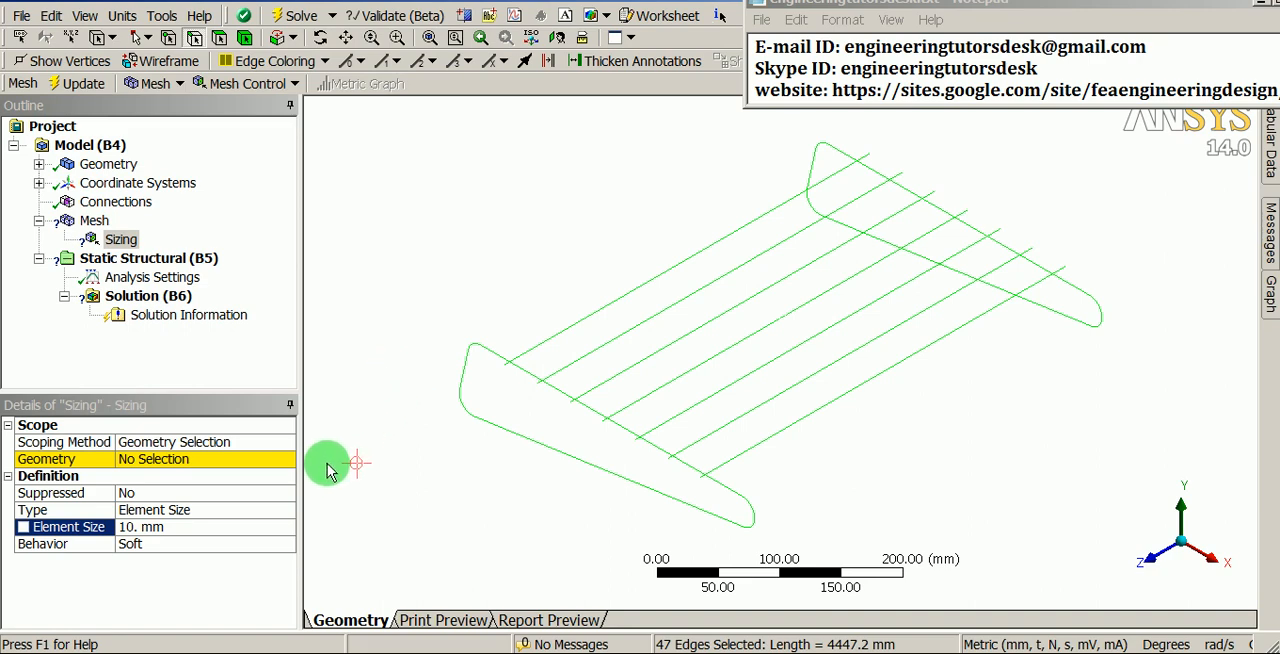
pyautogui.click(180, 464)
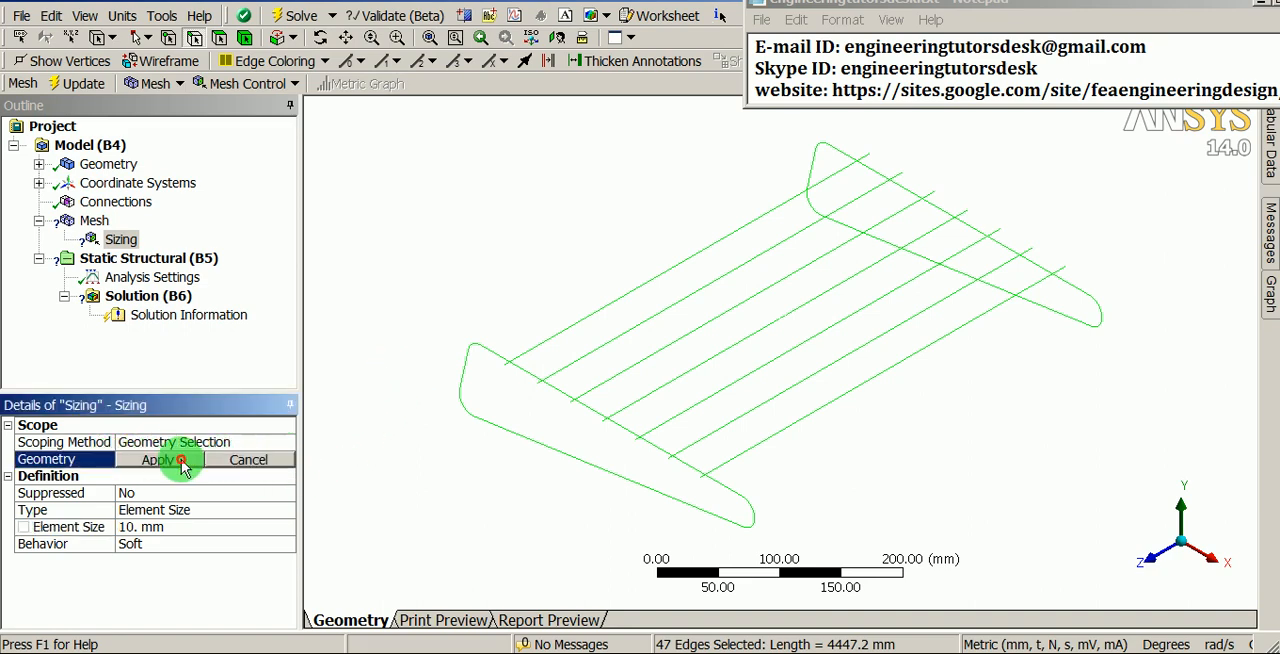
pyautogui.click(178, 460)
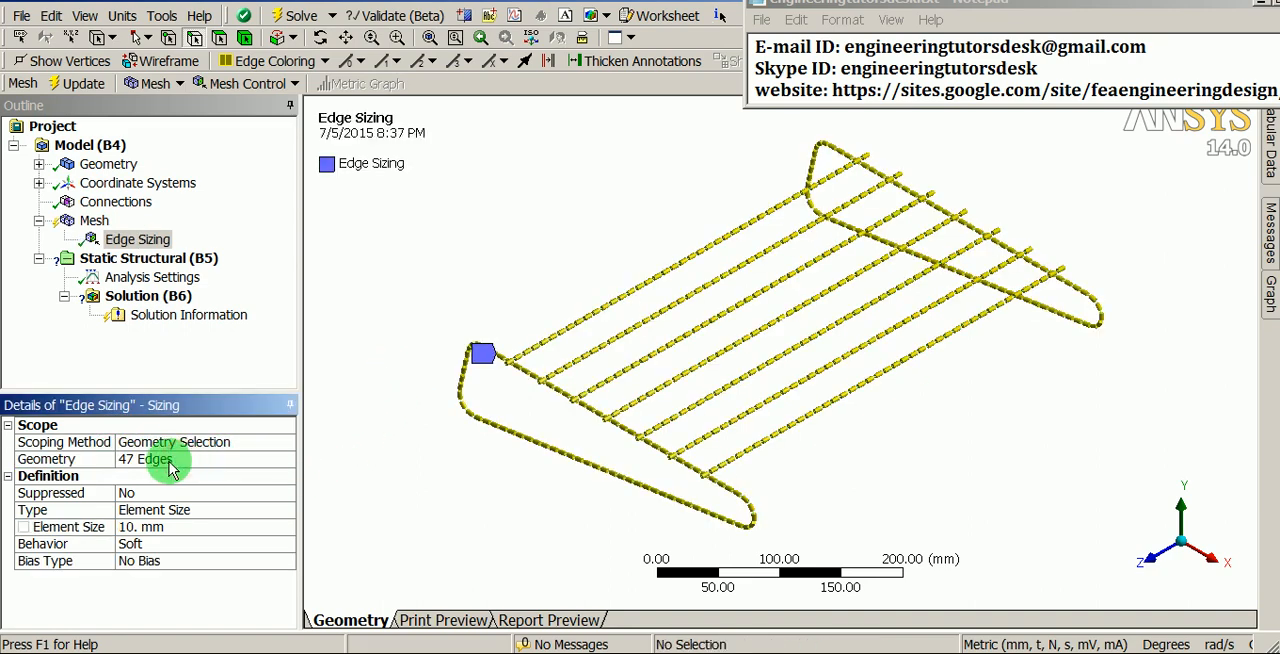
# - Generate the mesh and move the Notepad window clear of the mesh status display
pyautogui.rightClick(100, 224)
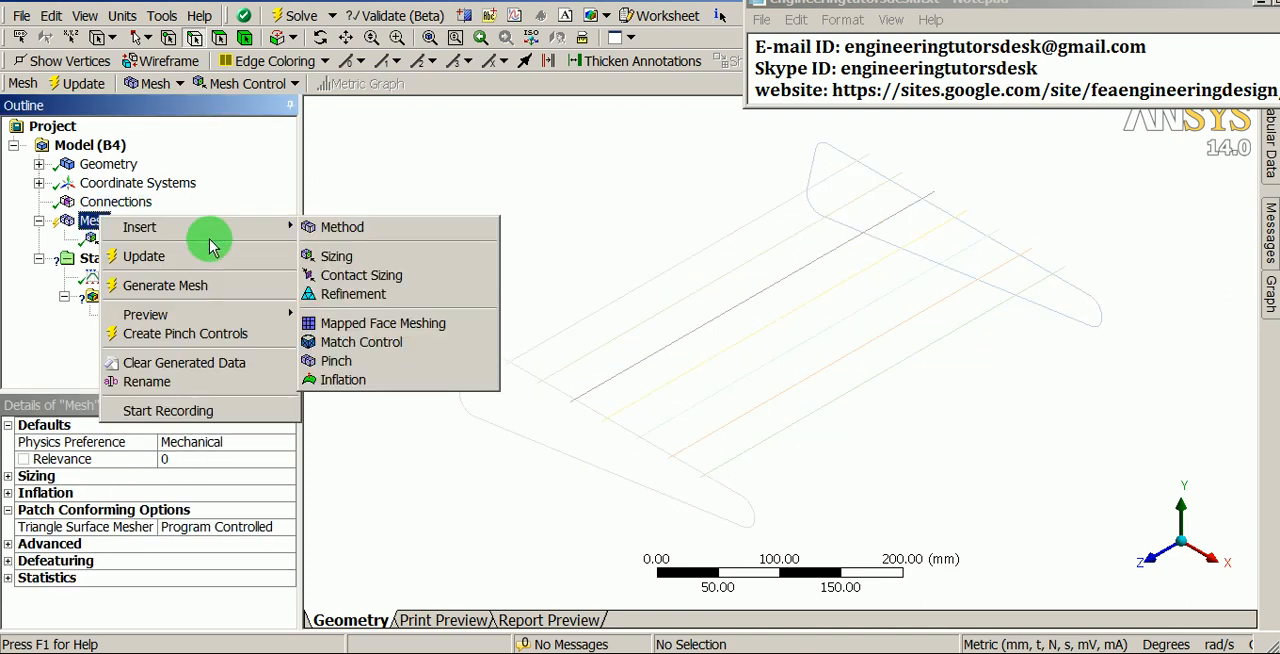
pyautogui.click(194, 287)
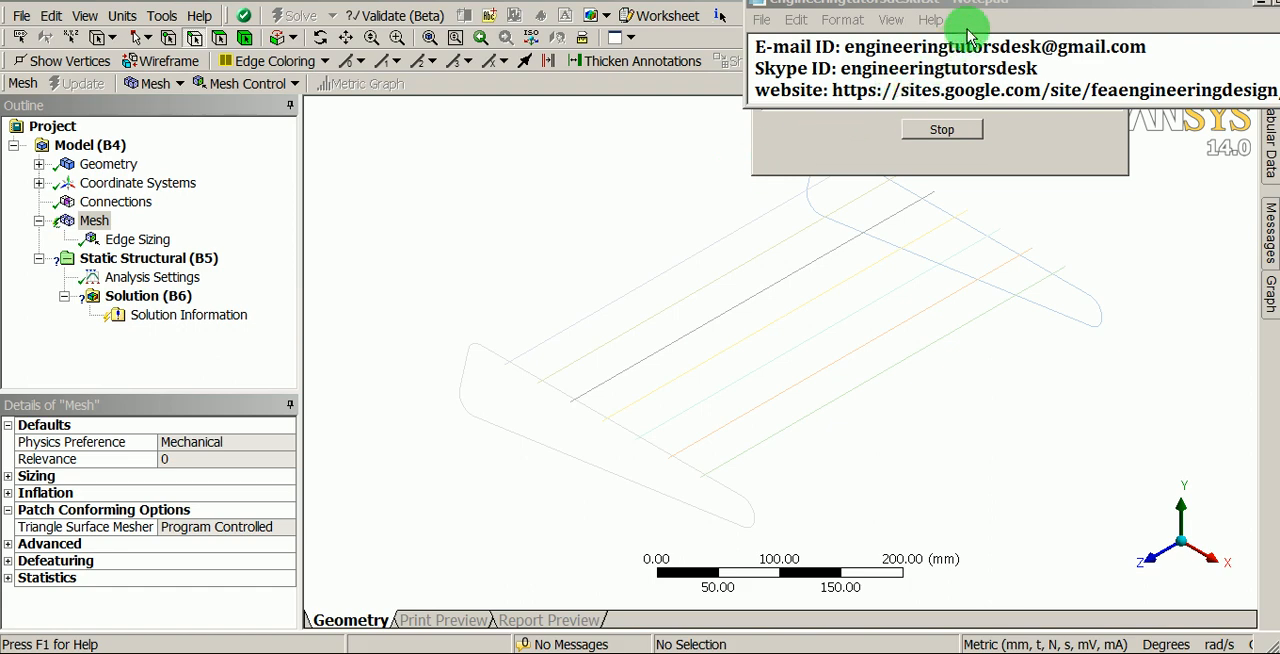
pyautogui.moveTo(980, 8); pyautogui.dragTo(967, 360)
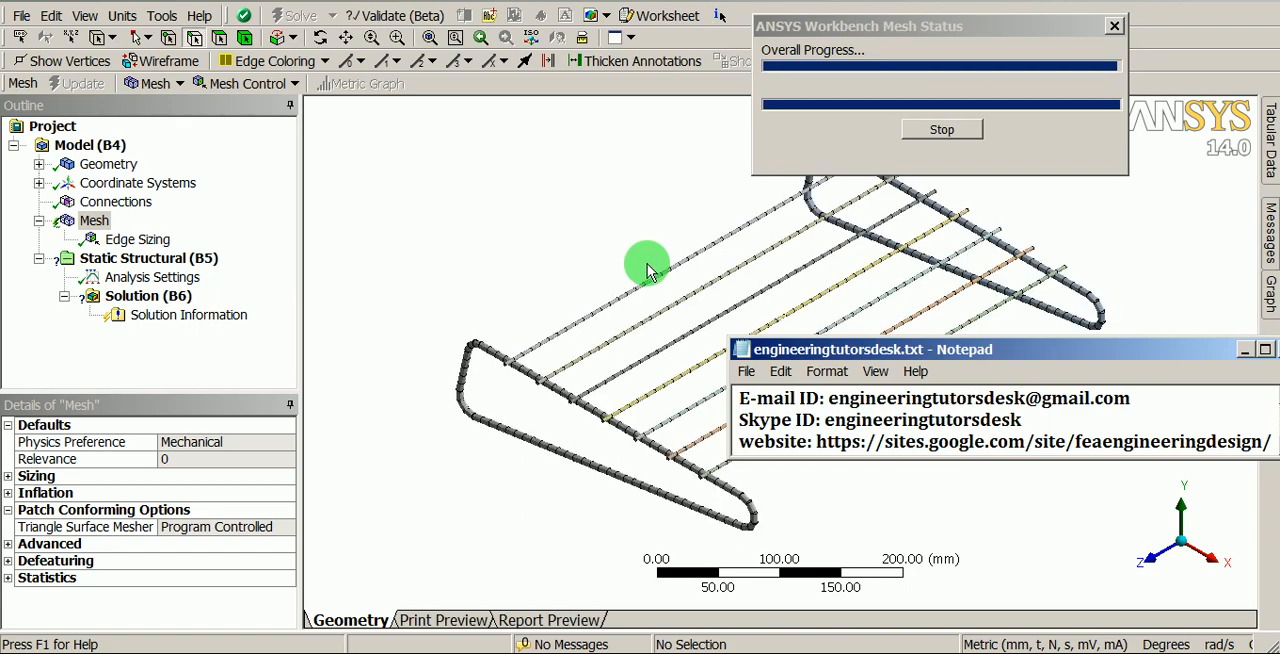
# - Examine the beam mesh up close and from several angles, checking the thin wires against the thicker end frames
pyautogui.click(588, 257)
pyautogui.keyDown('ctrl'); pyautogui.moveTo(576, 266); pyautogui.dragTo(470, 228, button='middle'); pyautogui.keyUp('ctrl')
pyautogui.keyDown('shift'); pyautogui.moveTo(552, 466); pyautogui.dragTo(587, 309, button='middle'); pyautogui.keyUp('shift')
pyautogui.keyDown('ctrl'); pyautogui.moveTo(326, 344); pyautogui.dragTo(588, 342, button='middle'); pyautogui.keyUp('ctrl')
pyautogui.keyDown('shift'); pyautogui.moveTo(528, 482); pyautogui.dragTo(522, 362, button='middle'); pyautogui.keyUp('shift')
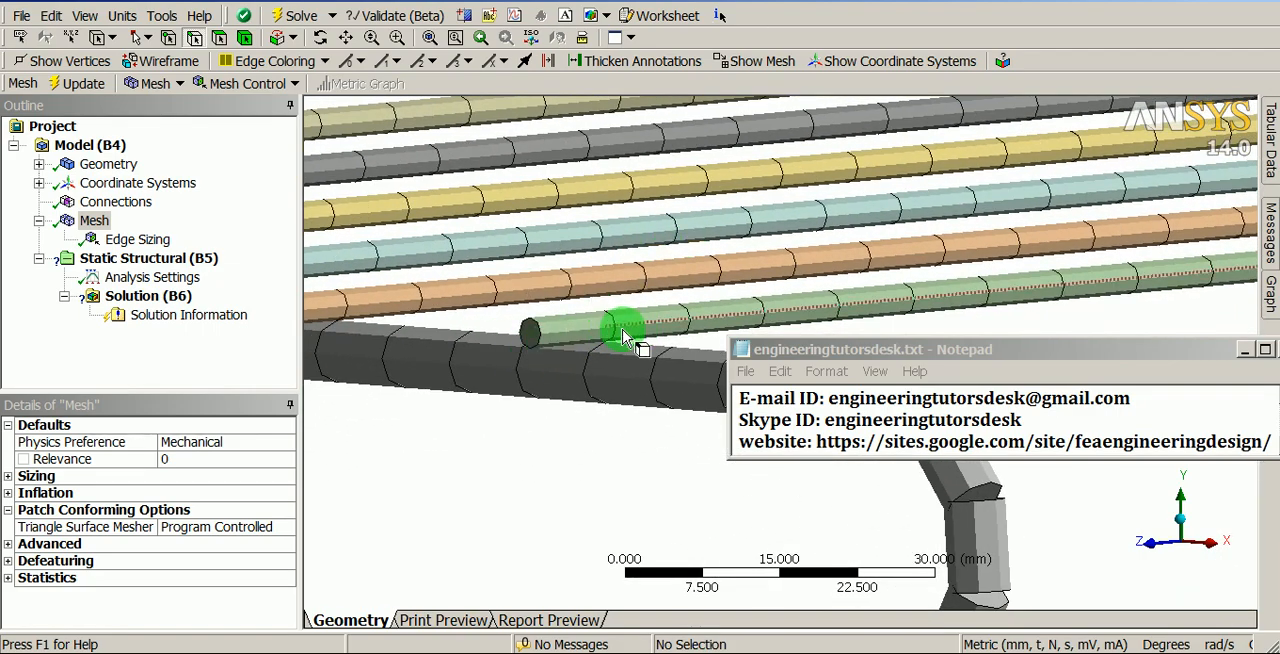
pyautogui.keyDown('shift'); pyautogui.moveTo(615, 313); pyautogui.dragTo(569, 466, button='middle'); pyautogui.keyUp('shift')
pyautogui.keyDown('ctrl'); pyautogui.moveTo(430, 391); pyautogui.dragTo(613, 408, button='middle'); pyautogui.keyUp('ctrl')
pyautogui.keyDown('shift'); pyautogui.moveTo(503, 410); pyautogui.dragTo(656, 283, button='middle'); pyautogui.keyUp('shift')
pyautogui.keyDown('ctrl'); pyautogui.moveTo(497, 269); pyautogui.dragTo(729, 290, button='middle'); pyautogui.keyUp('ctrl')
pyautogui.keyDown('ctrl'); pyautogui.moveTo(546, 274); pyautogui.dragTo(551, 427, button='middle'); pyautogui.keyUp('ctrl')
pyautogui.keyDown('shift'); pyautogui.moveTo(587, 289); pyautogui.dragTo(439, 325, button='middle'); pyautogui.keyUp('shift')
pyautogui.moveTo(600, 268); pyautogui.dragTo(468, 273, button='middle')
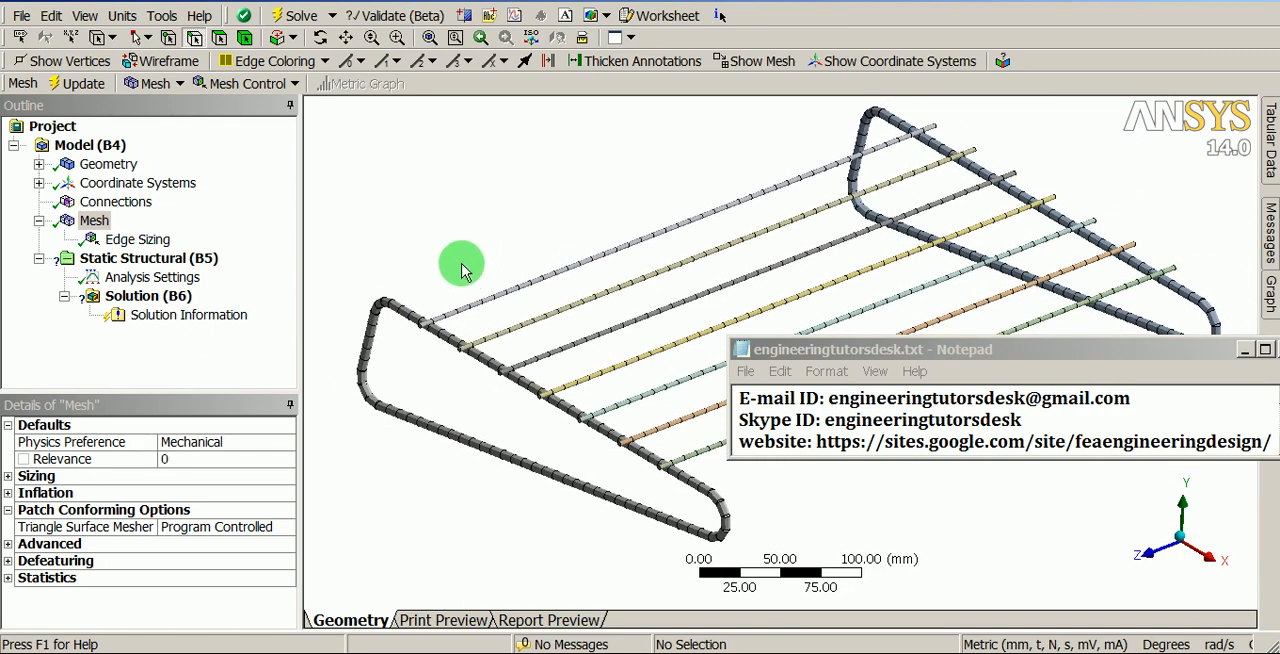
pyautogui.click(108, 165)
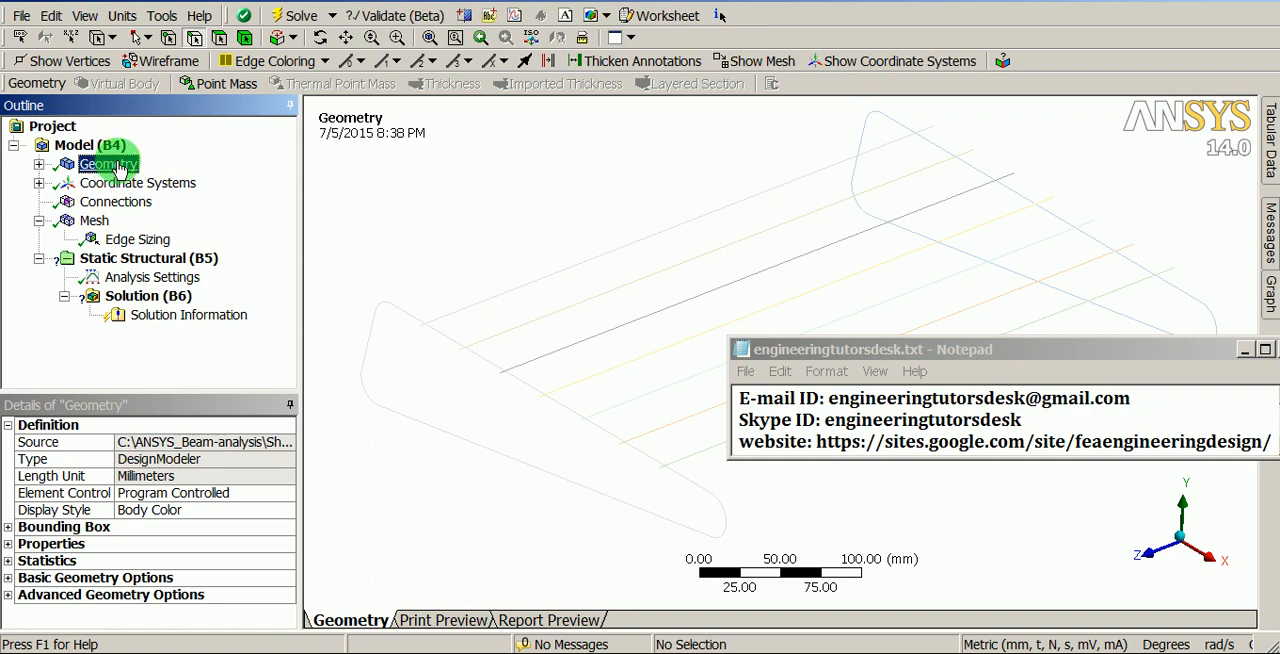
pyautogui.click(127, 259)
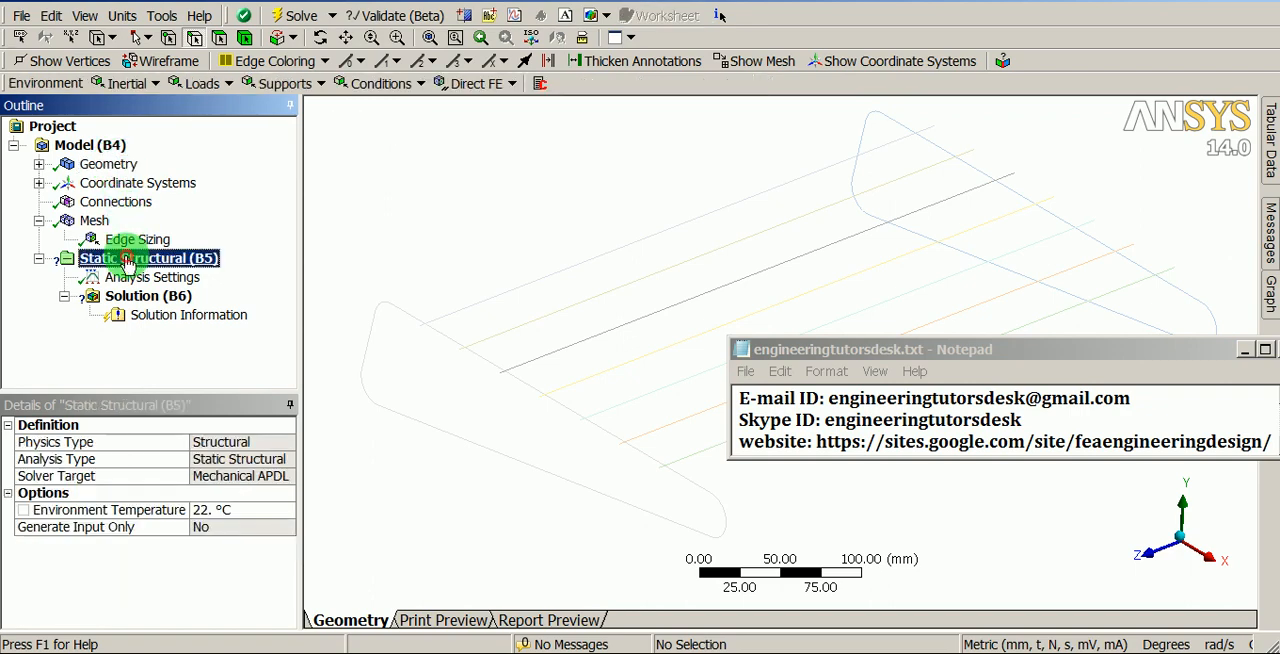
pyautogui.click(105, 165)
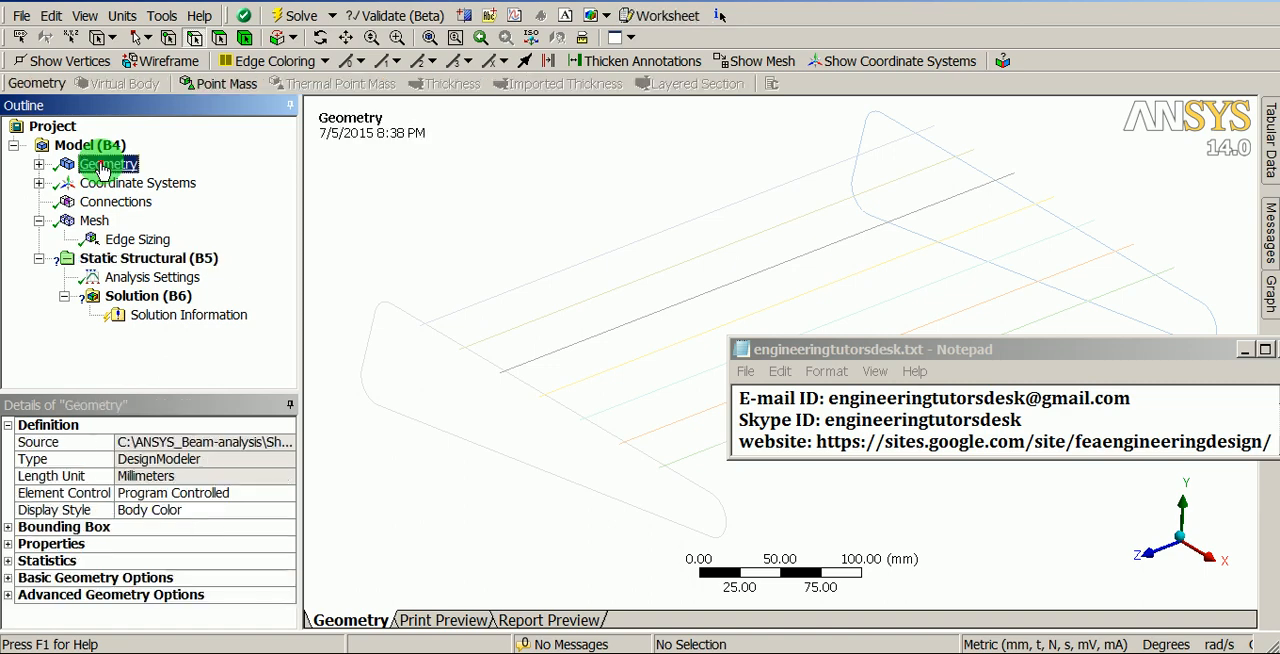
pyautogui.click(175, 183)
pyautogui.click(105, 202)
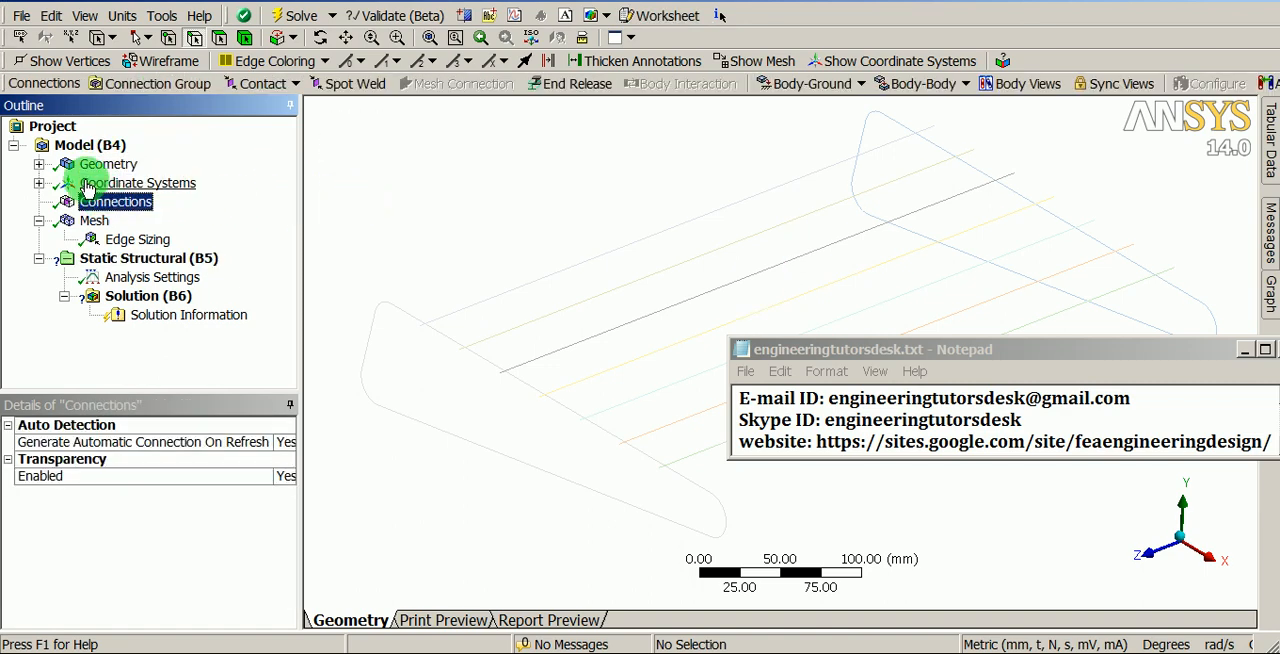
# - Create a remote point scoped to the wire and frame vertices where the first wire meets the near end frame
pyautogui.click(85, 146)
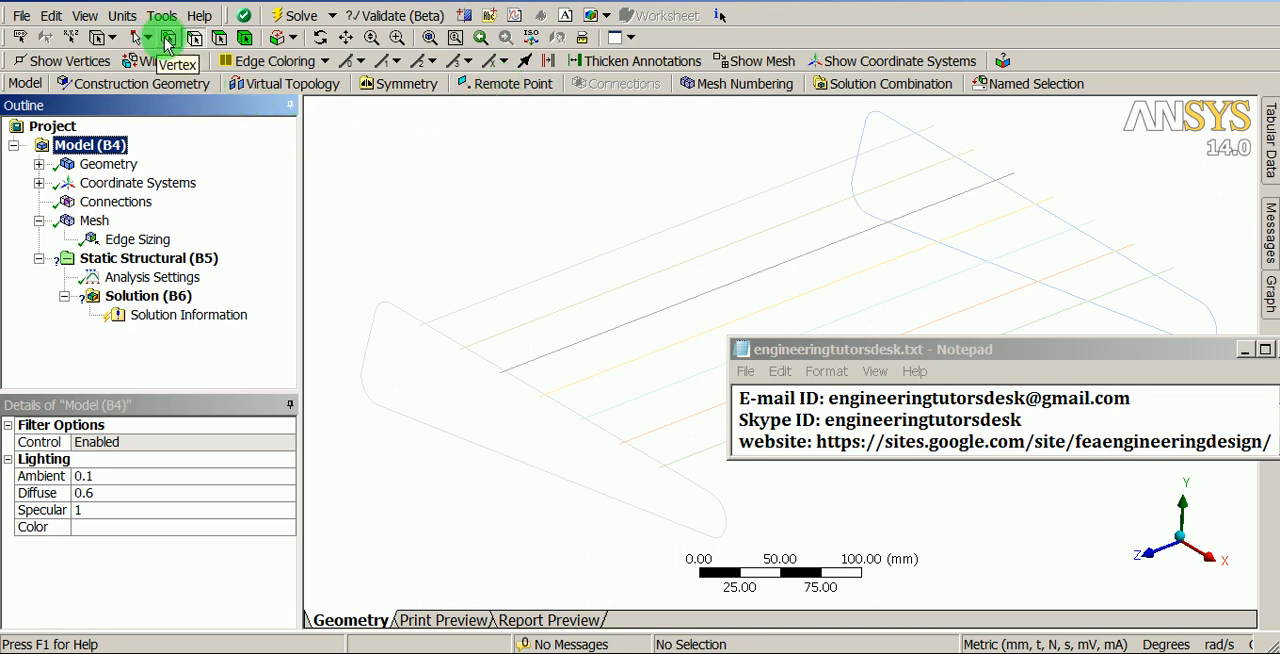
pyautogui.scroll(3, 471, 300)
pyautogui.keyDown('ctrl'); pyautogui.moveTo(440, 265); pyautogui.dragTo(697, 263, button='middle'); pyautogui.keyUp('ctrl')
pyautogui.keyDown('shift'); pyautogui.moveTo(536, 366); pyautogui.dragTo(556, 227, button='middle'); pyautogui.keyUp('shift')
pyautogui.keyDown('ctrl'); pyautogui.moveTo(424, 264); pyautogui.dragTo(636, 265, button='middle'); pyautogui.keyUp('ctrl')
pyautogui.click(486, 261)
pyautogui.keyDown('ctrl'); pyautogui.click(486, 279); pyautogui.keyUp('ctrl')
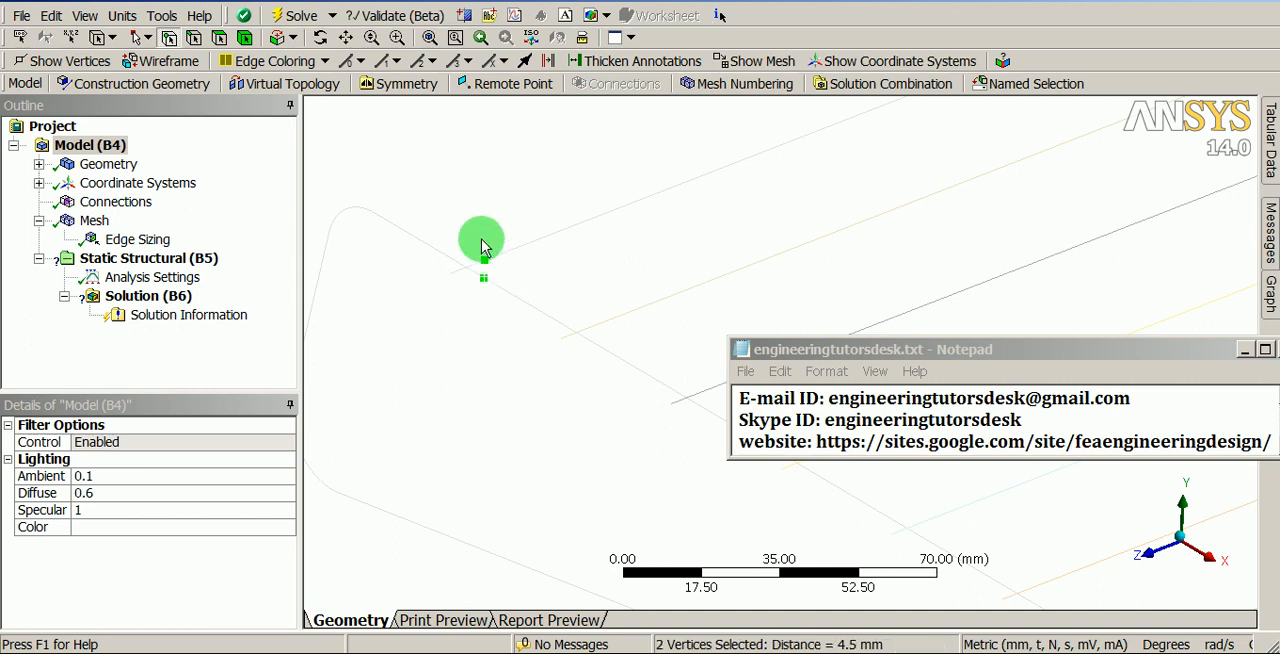
pyautogui.click(533, 86)
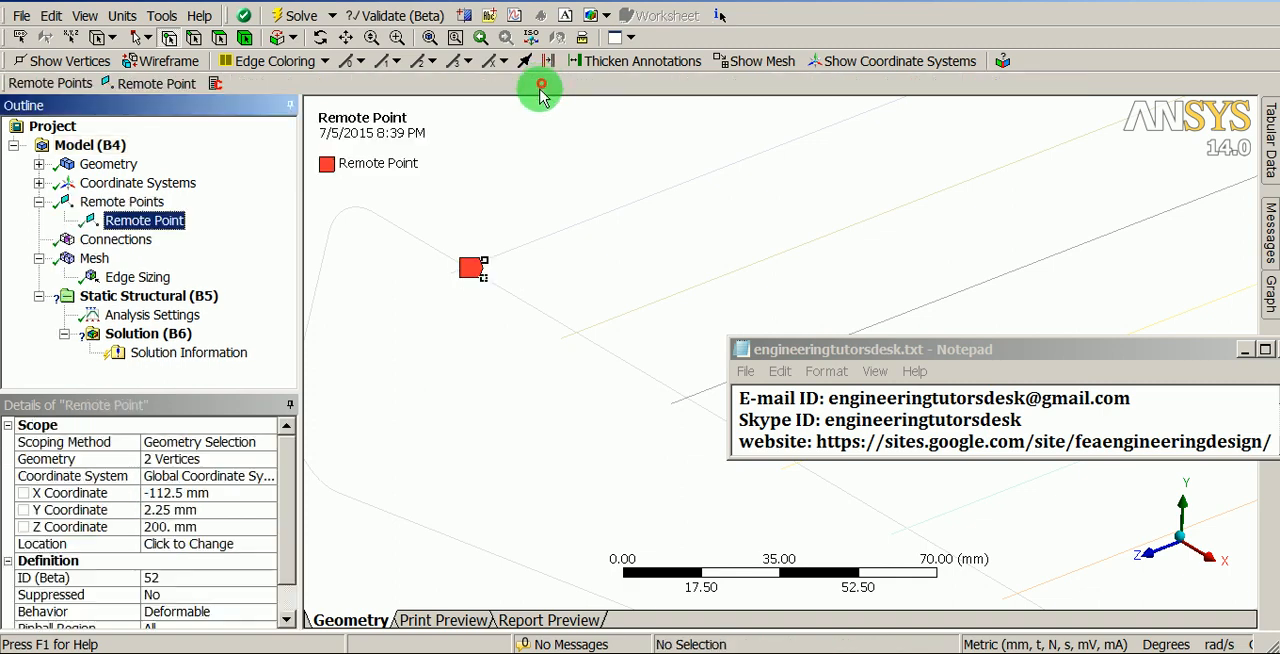
# - Create remote points at the second and third wires on the near end frame, each scoped to the paired wire and frame vertices
pyautogui.click(541, 287)
pyautogui.keyDown('ctrl'); pyautogui.click(540, 303); pyautogui.keyUp('ctrl')
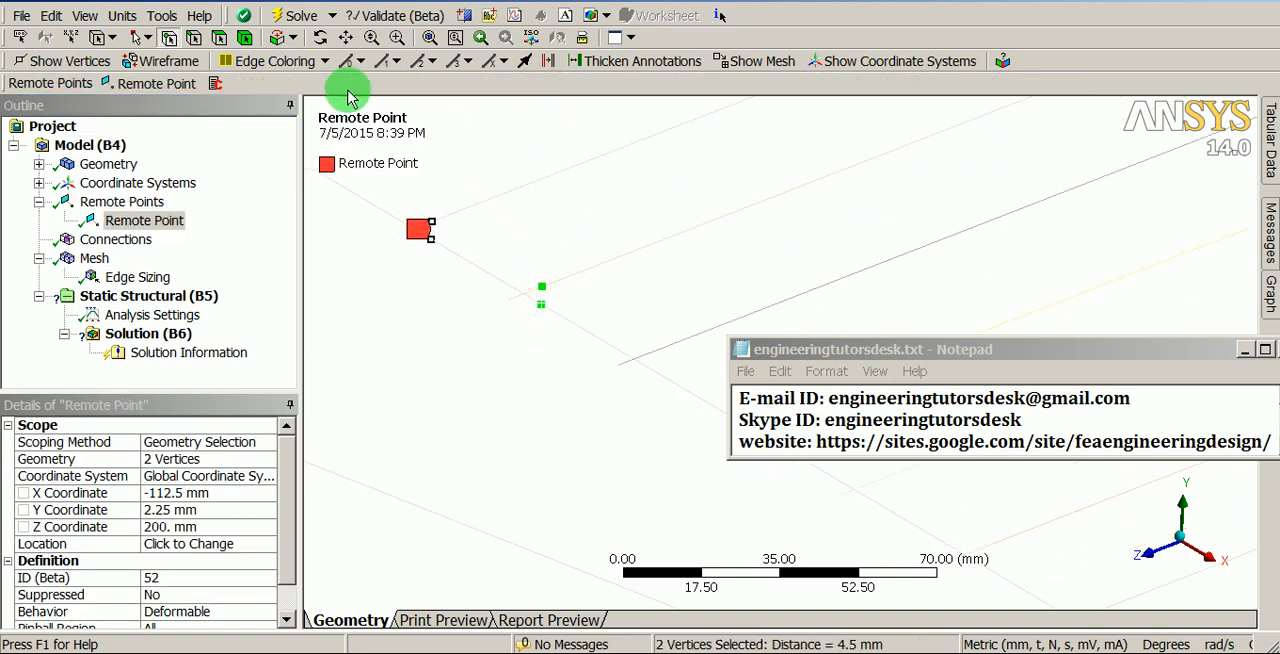
pyautogui.click(167, 88)
pyautogui.keyDown('ctrl'); pyautogui.moveTo(590, 346); pyautogui.dragTo(450, 288, button='middle'); pyautogui.keyUp('ctrl')
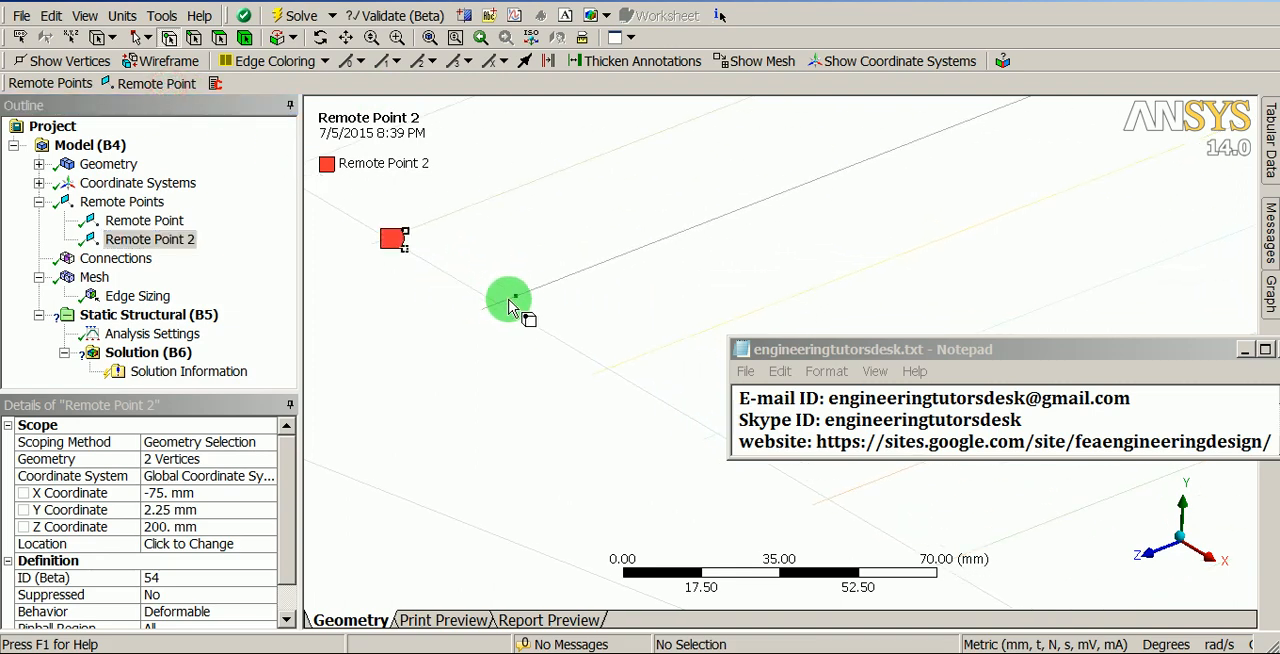
pyautogui.keyDown('ctrl'); pyautogui.click(513, 310); pyautogui.keyUp('ctrl')
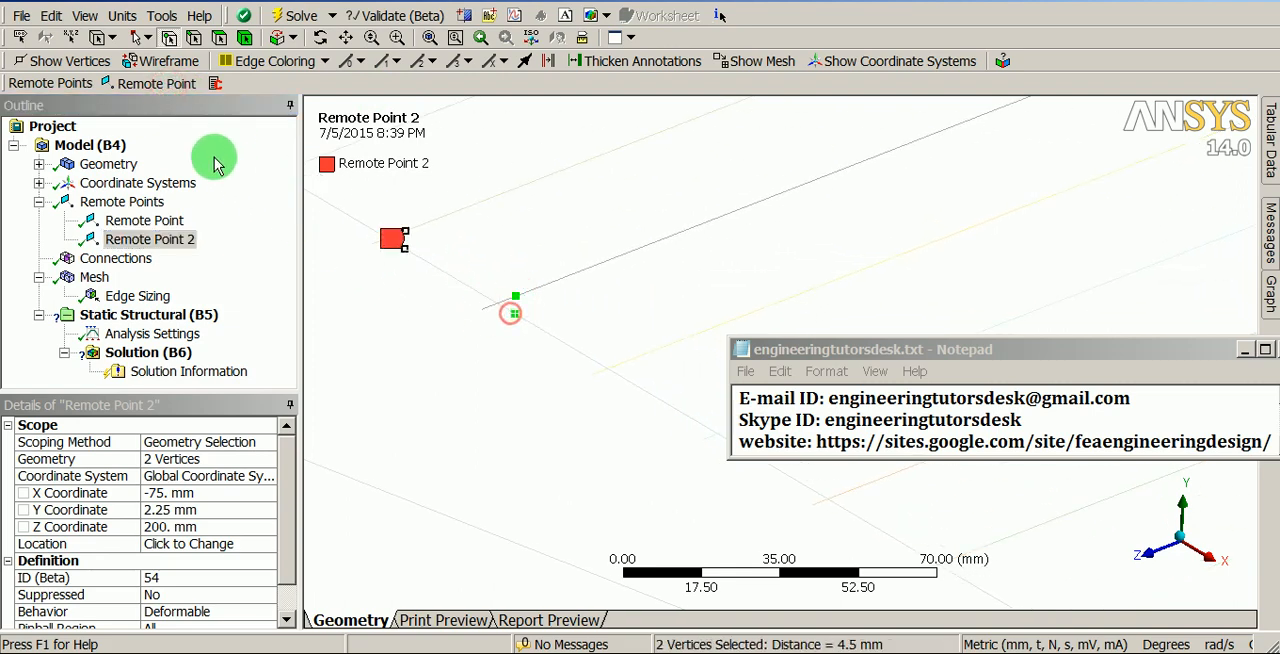
pyautogui.click(160, 83)
# - Add remote points joining the fourth and fifth wires to the near end frame, each from its two adjacent vertices
pyautogui.keyDown('ctrl'); pyautogui.moveTo(529, 391); pyautogui.dragTo(416, 320, button='middle'); pyautogui.keyUp('ctrl')
pyautogui.click(510, 287)
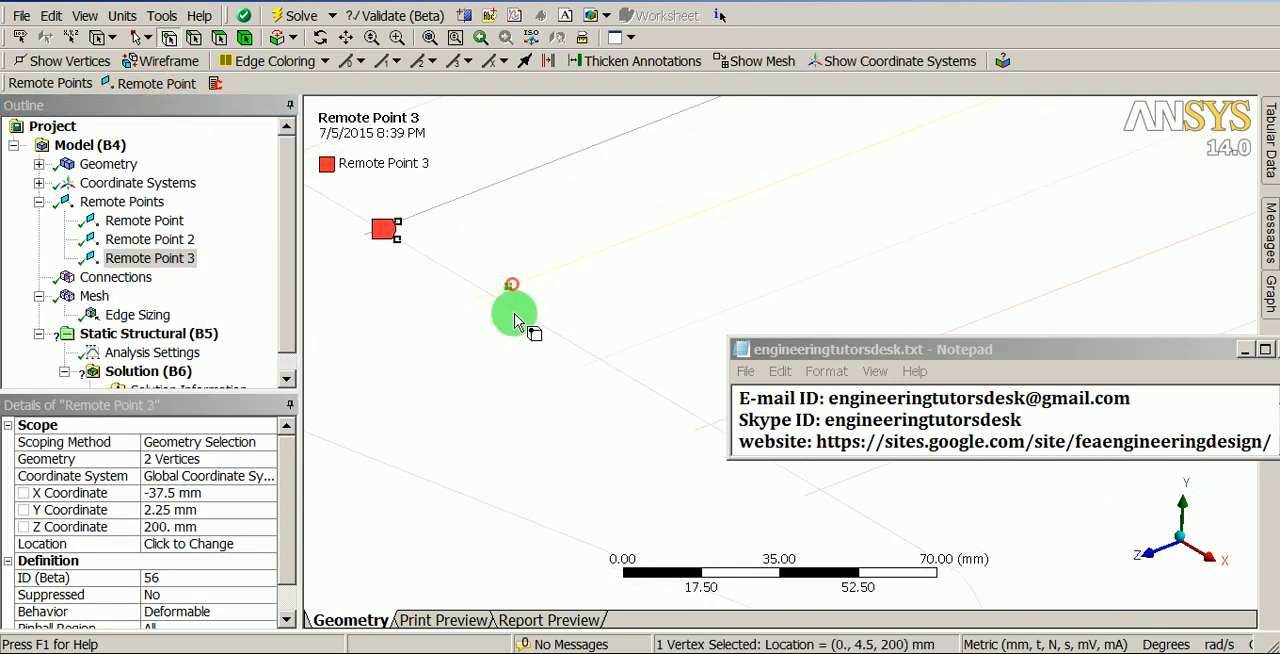
pyautogui.click(145, 87)
pyautogui.keyDown('ctrl'); pyautogui.moveTo(577, 410); pyautogui.dragTo(452, 340, button='middle'); pyautogui.keyUp('ctrl')
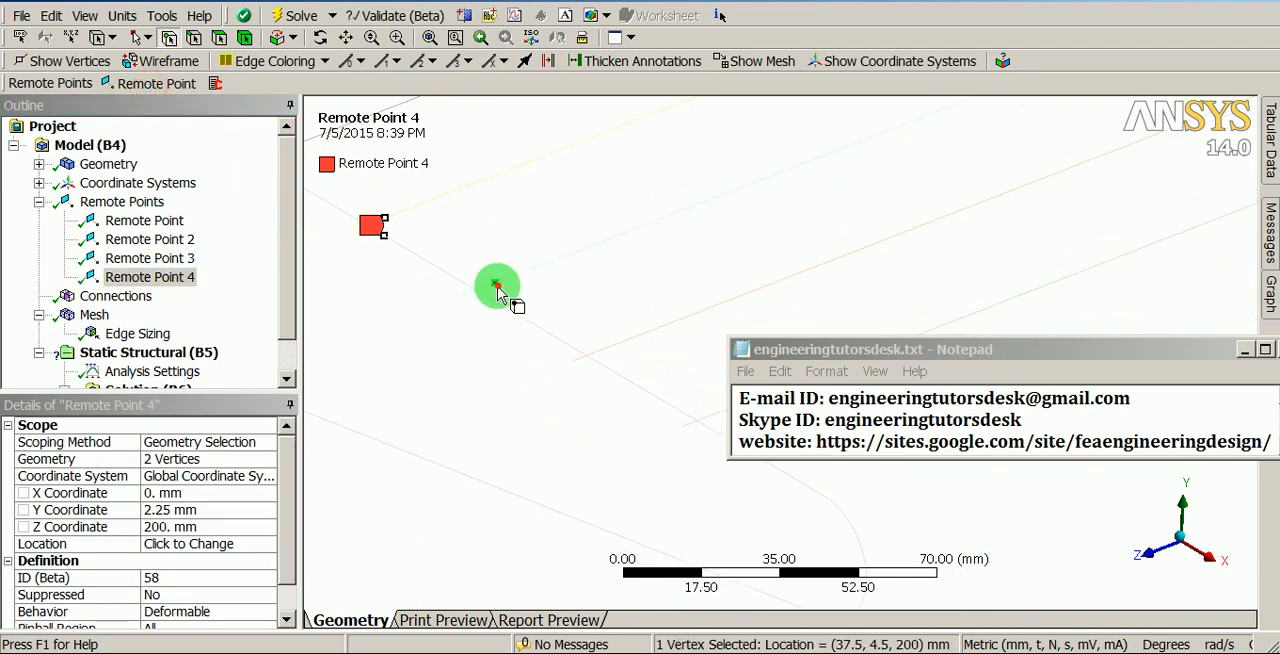
pyautogui.click(160, 83)
# - Add remote points joining the sixth and seventh wires to the near end frame, each from its two adjacent vertices
pyautogui.keyDown('ctrl'); pyautogui.moveTo(588, 428); pyautogui.dragTo(466, 357, button='middle'); pyautogui.keyUp('ctrl')
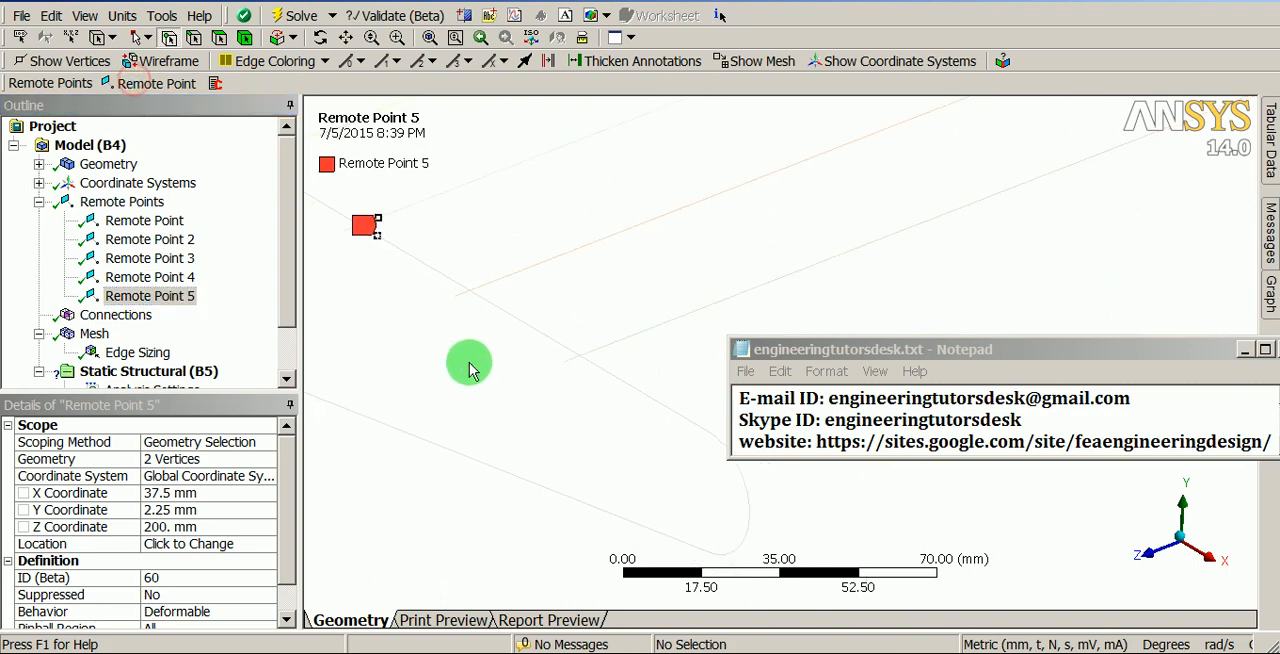
pyautogui.keyDown('ctrl'); pyautogui.click(490, 303); pyautogui.keyUp('ctrl')
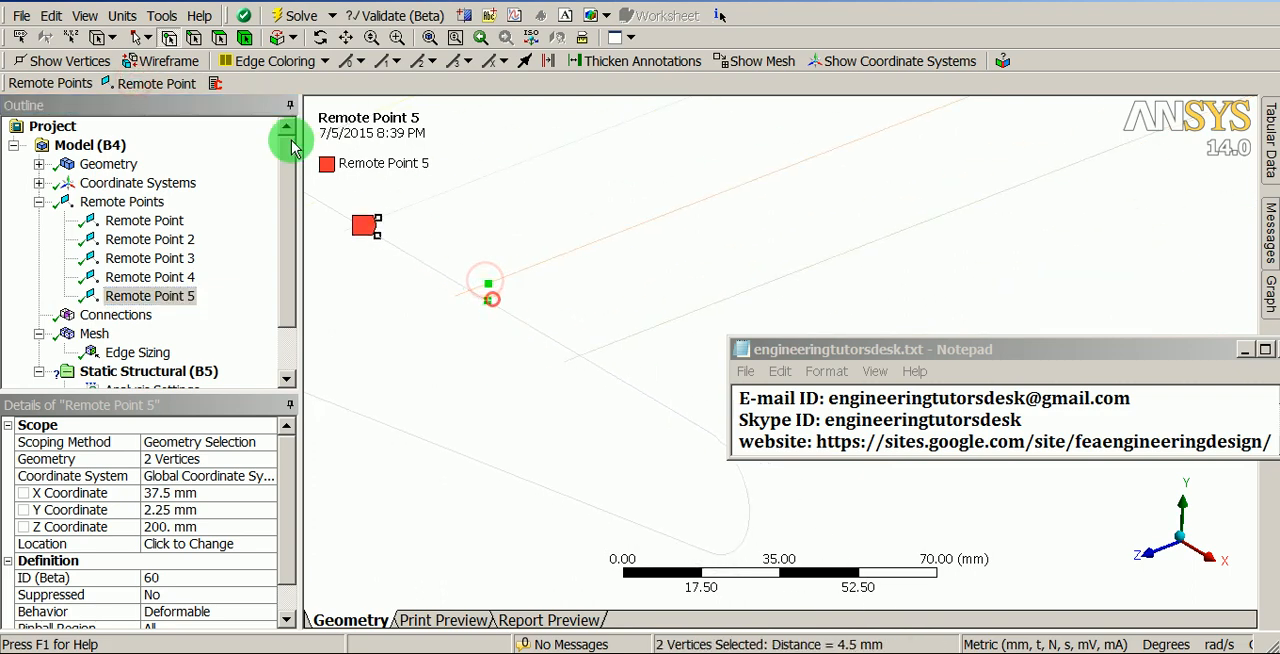
pyautogui.click(157, 83)
pyautogui.keyDown('ctrl'); pyautogui.moveTo(594, 423); pyautogui.dragTo(498, 328, button='middle'); pyautogui.keyUp('ctrl')
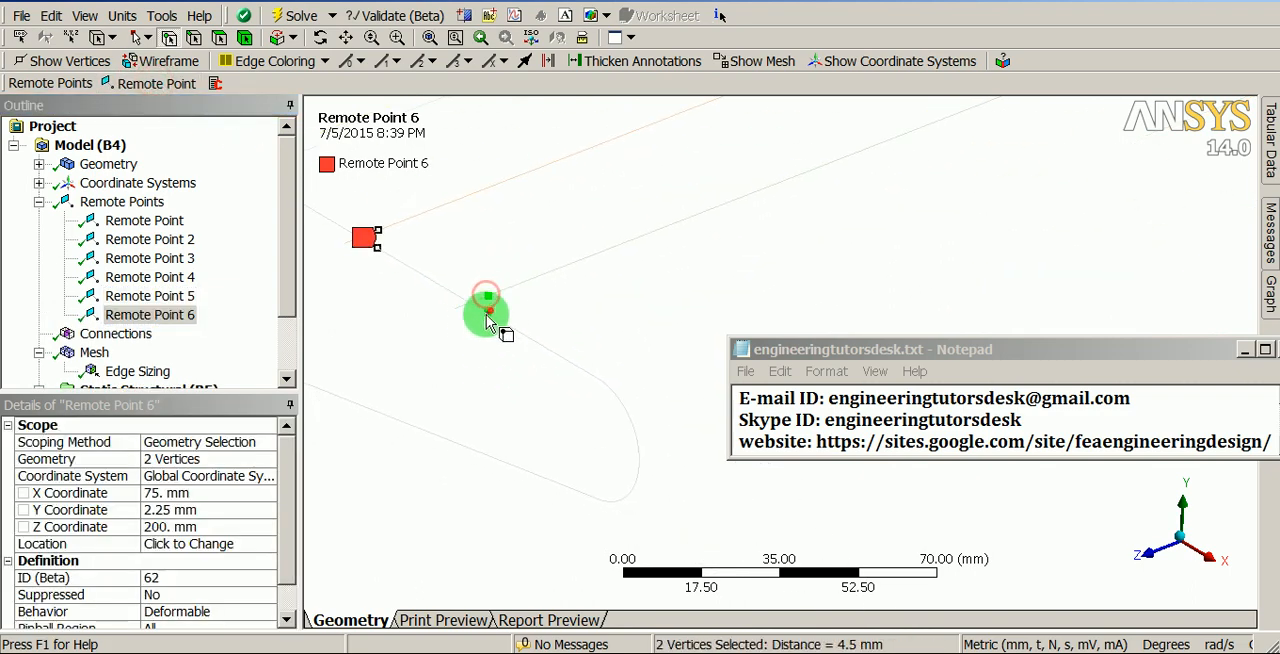
pyautogui.click(160, 83)
# - Move the Notepad window clear of the far end frame and create a remote point on the vertex pair at its first wire
pyautogui.moveTo(423, 223)
pyautogui.keyDown('shift'); pyautogui.mouseDown(button='middle')
pyautogui.moveTo(541, 285)
pyautogui.moveTo(528, 356)
pyautogui.mouseUp(button='middle'); pyautogui.keyUp('shift')
pyautogui.keyDown('shift'); pyautogui.moveTo(532, 262); pyautogui.dragTo(500, 396, button='middle'); pyautogui.keyUp('shift')
pyautogui.keyDown('ctrl'); pyautogui.moveTo(566, 292); pyautogui.dragTo(489, 398, button='middle'); pyautogui.keyUp('ctrl')
pyautogui.moveTo(736, 235)
pyautogui.keyDown('ctrl'); pyautogui.mouseDown(button='middle')
pyautogui.moveTo(480, 355)
pyautogui.moveTo(584, 260)
pyautogui.moveTo(580, 374)
pyautogui.mouseUp(button='middle'); pyautogui.keyUp('ctrl')
pyautogui.moveTo(903, 349); pyautogui.dragTo(894, 36)
pyautogui.click(561, 204)
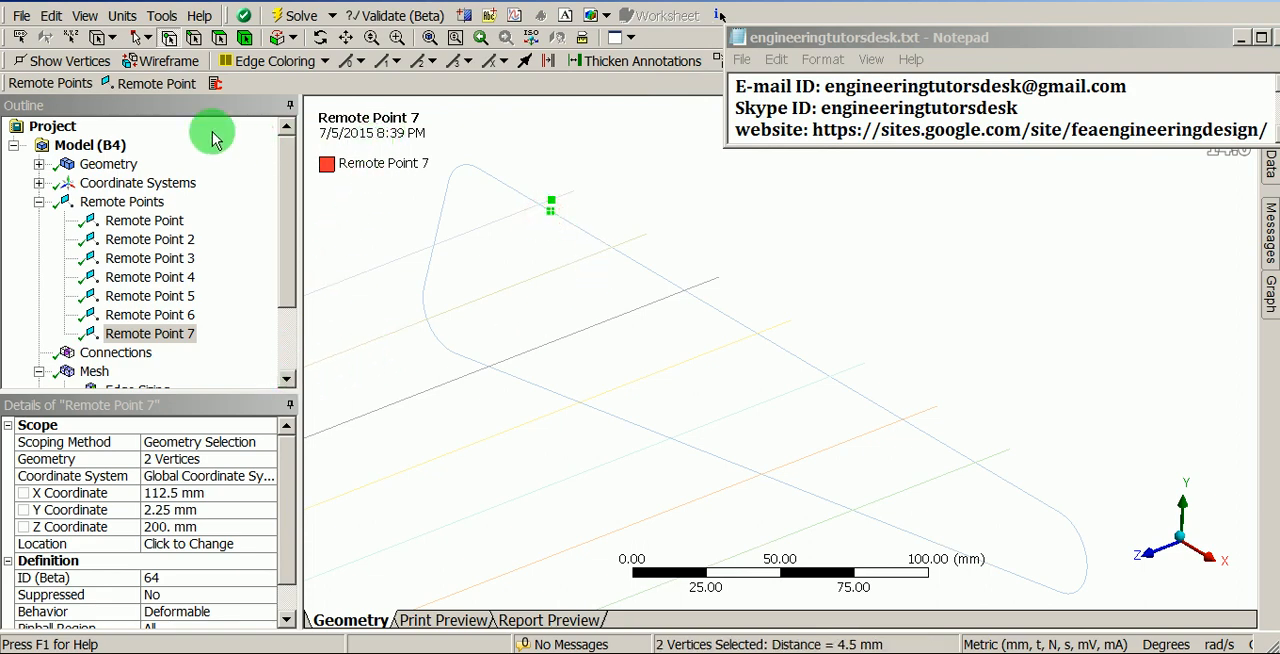
pyautogui.click(176, 87)
# - Create remote points at the second and third wires on the far end frame, each scoped to the paired wire and frame vertices
pyautogui.click(623, 250)
pyautogui.keyDown('ctrl'); pyautogui.click(623, 250); pyautogui.keyUp('ctrl')
pyautogui.click(161, 83)
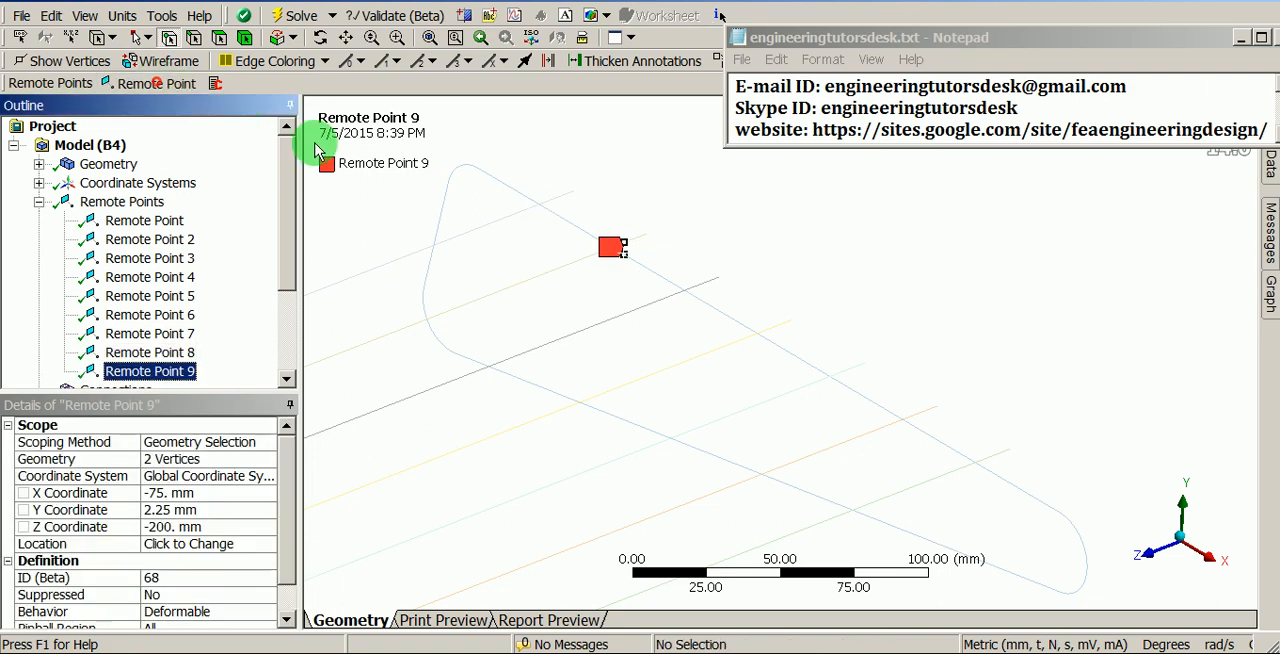
pyautogui.click(695, 295)
pyautogui.keyDown('ctrl'); pyautogui.click(696, 288); pyautogui.keyUp('ctrl')
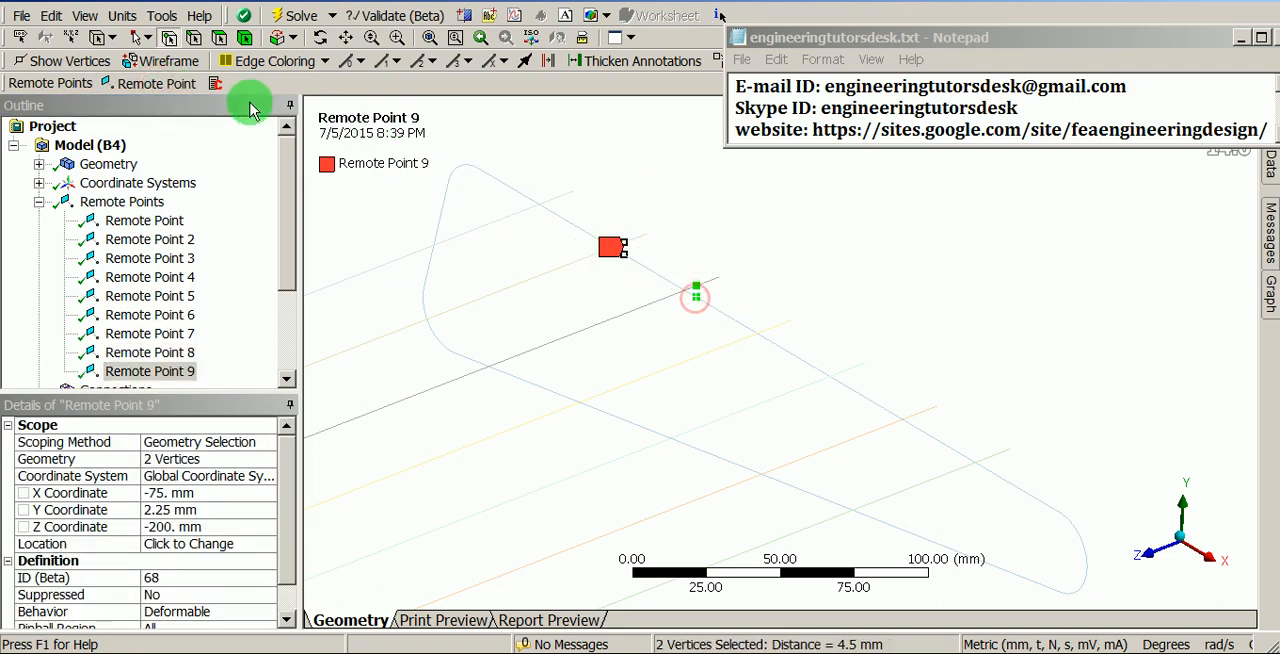
pyautogui.click(161, 84)
# - Add remote points joining the fourth and fifth wires to the far end frame, each from its two adjacent vertices
pyautogui.moveTo(894, 428); pyautogui.dragTo(791, 388, button='middle')
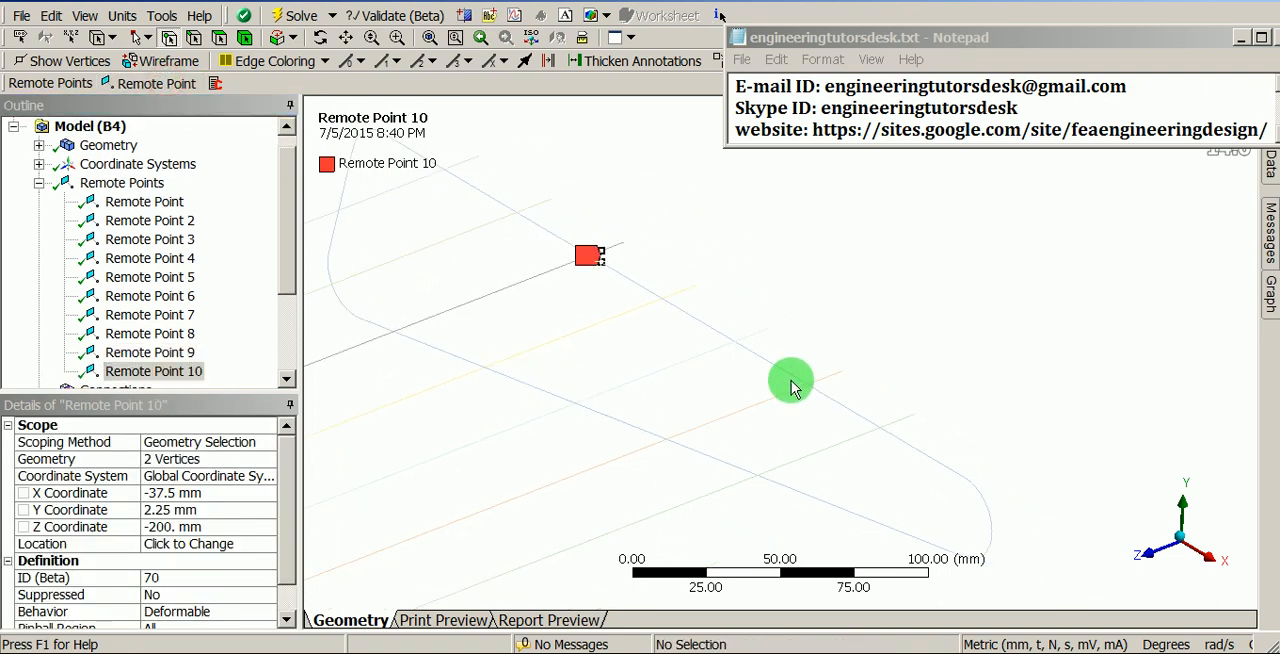
pyautogui.click(674, 297)
pyautogui.keyDown('ctrl'); pyautogui.click(674, 303); pyautogui.keyUp('ctrl')
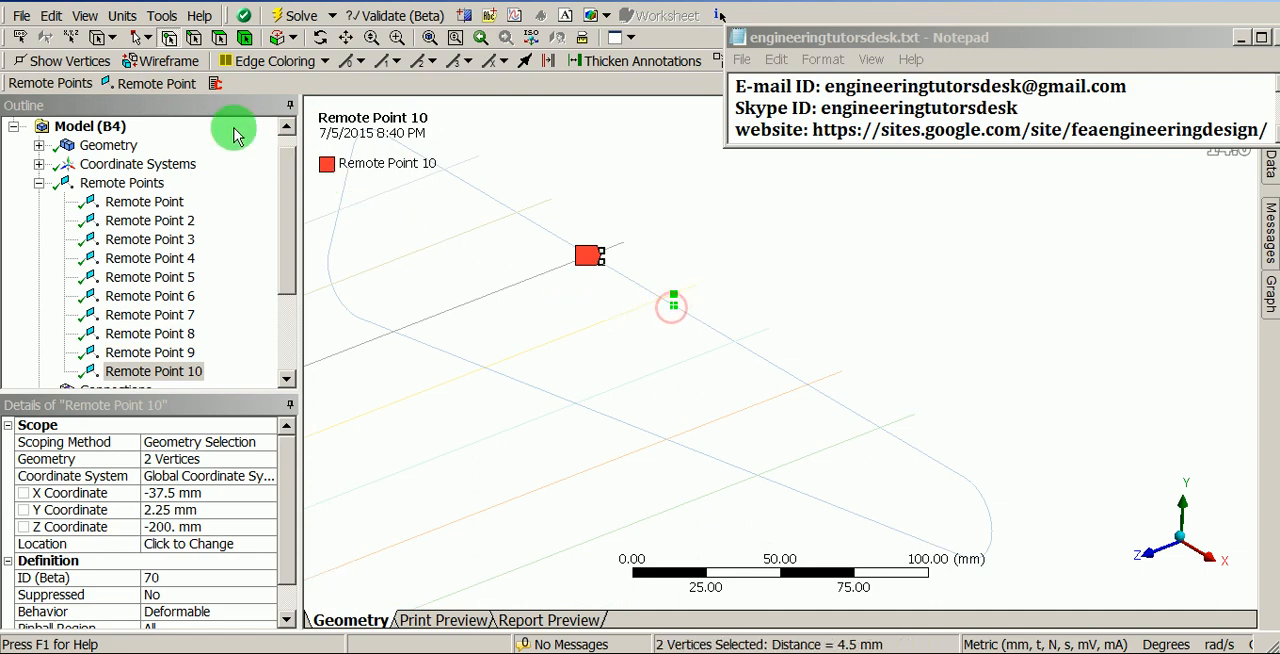
pyautogui.click(181, 86)
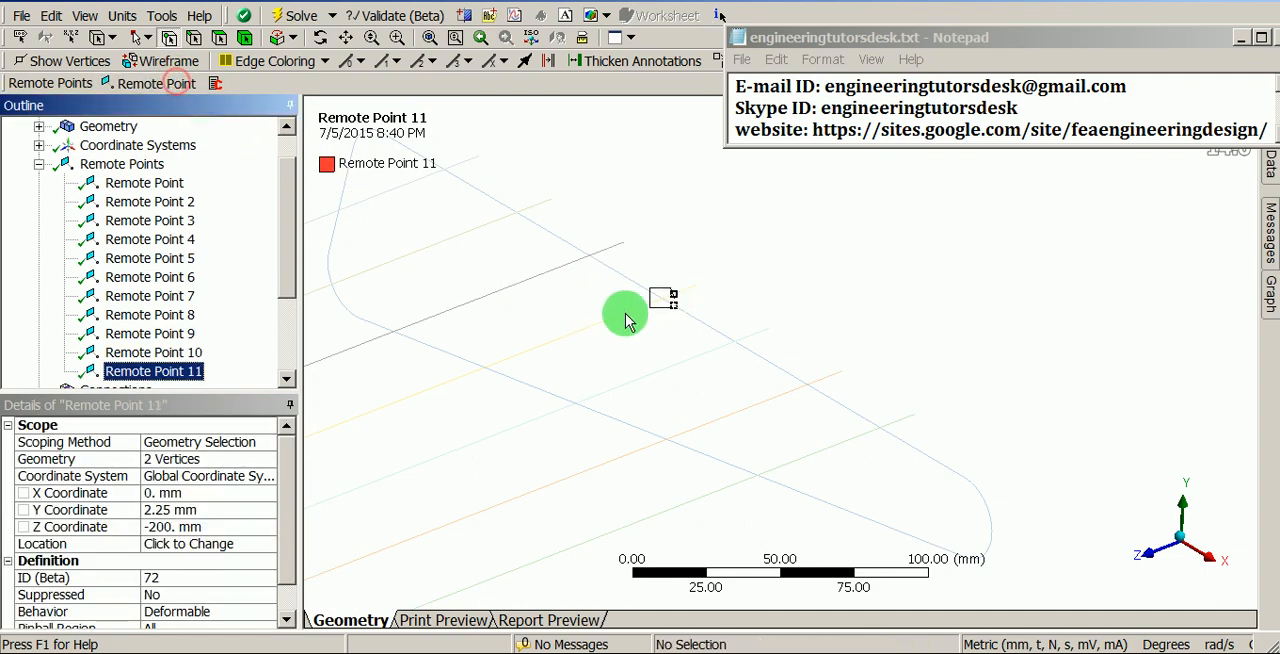
pyautogui.click(748, 340)
pyautogui.keyDown('ctrl'); pyautogui.click(751, 358); pyautogui.keyUp('ctrl')
pyautogui.click(178, 85)
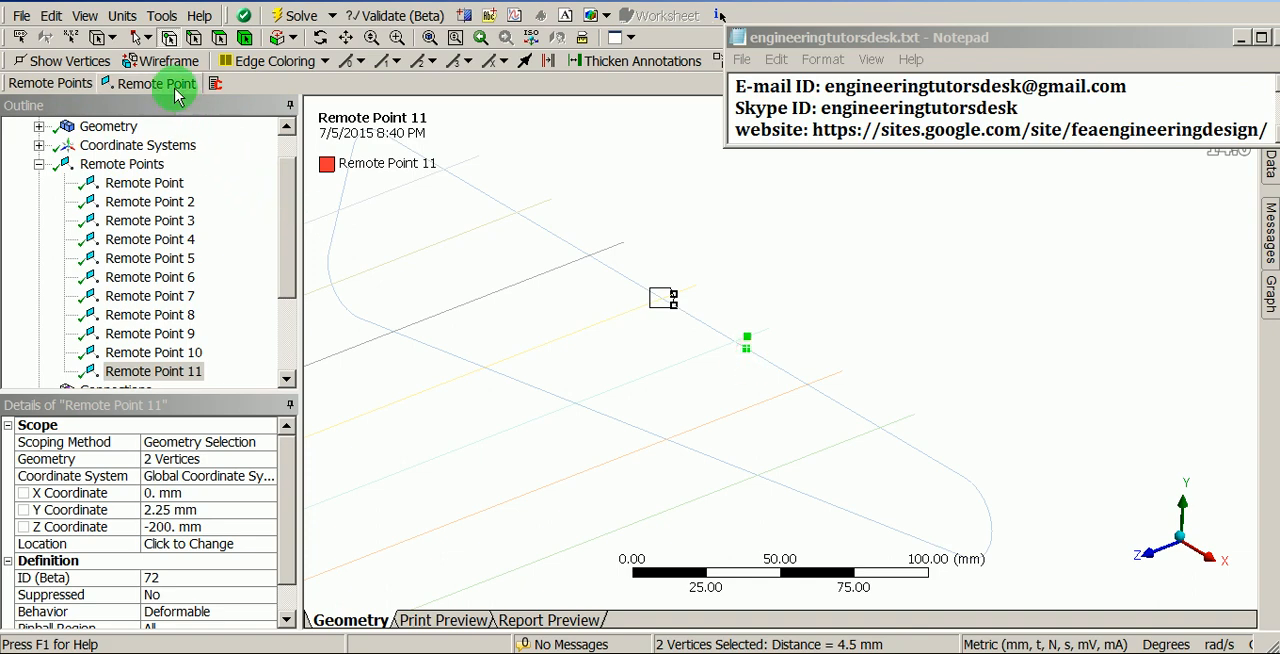
# - Add remote points joining the sixth and seventh wires to the far end frame, each from its two adjacent vertices
pyautogui.click(818, 382)
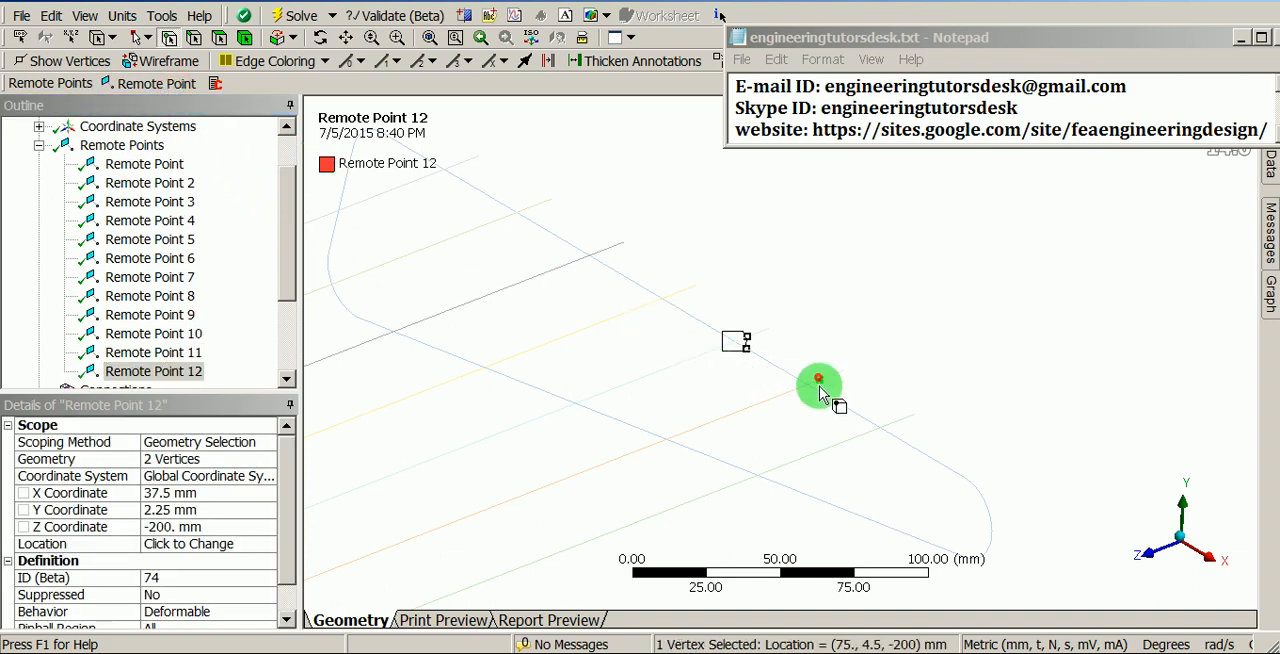
pyautogui.keyDown('ctrl'); pyautogui.click(818, 397); pyautogui.keyUp('ctrl')
pyautogui.click(180, 84)
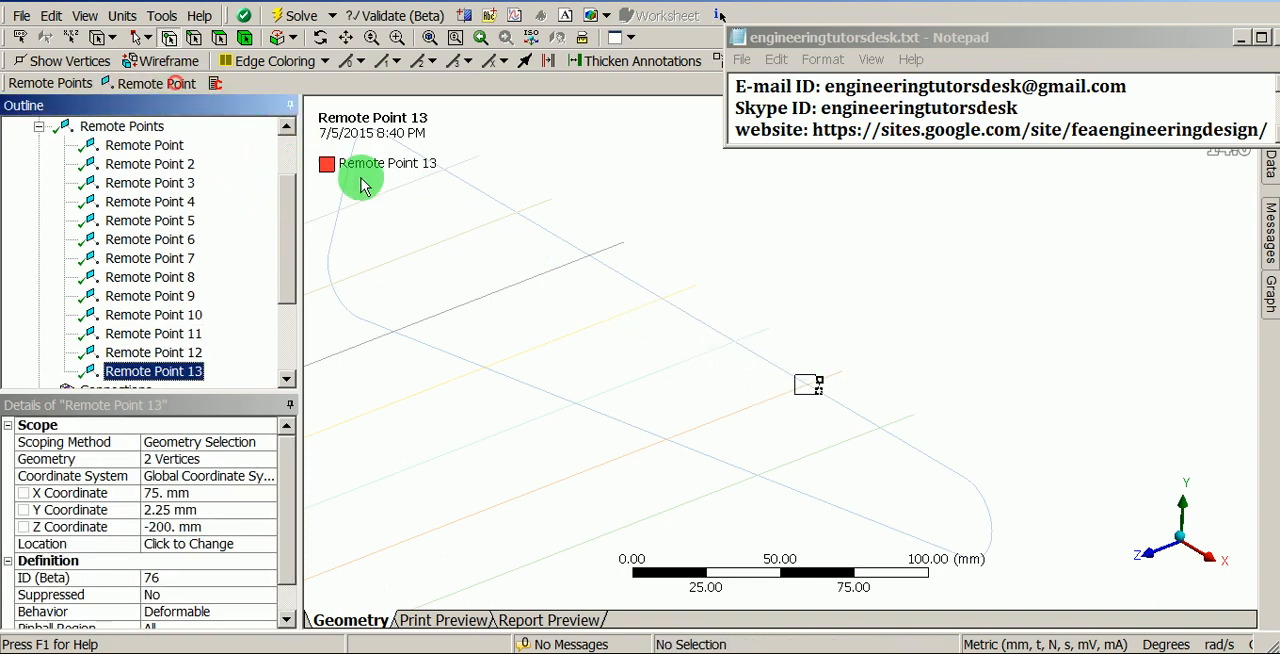
pyautogui.click(891, 426)
pyautogui.keyDown('ctrl'); pyautogui.click(891, 437); pyautogui.keyUp('ctrl')
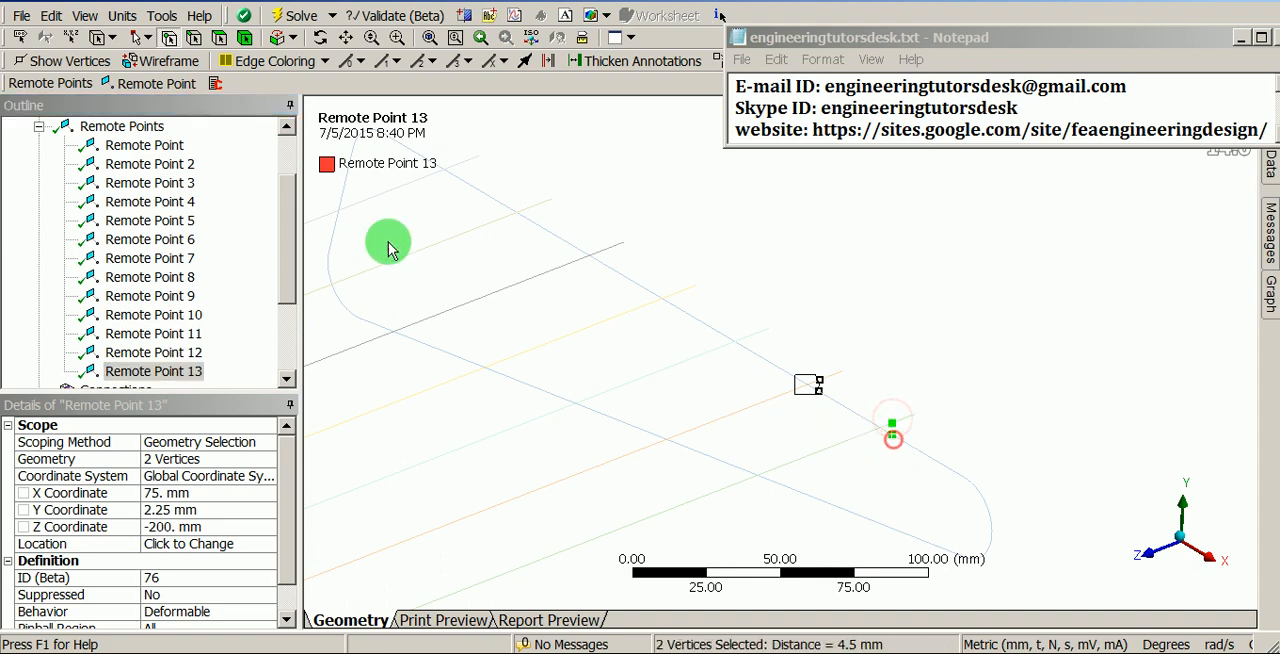
pyautogui.click(150, 88)
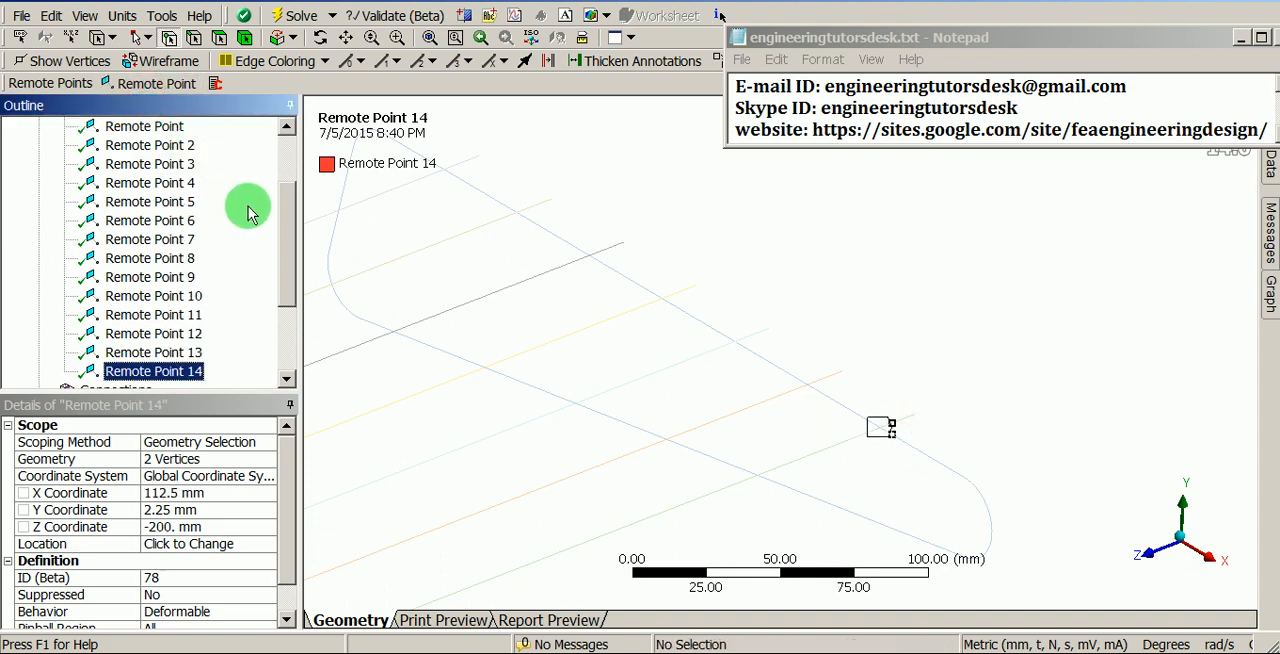
# - Set Show Connection Lines to Yes for the Remote Points group
pyautogui.moveTo(700, 308); pyautogui.dragTo(826, 369, button='middle')
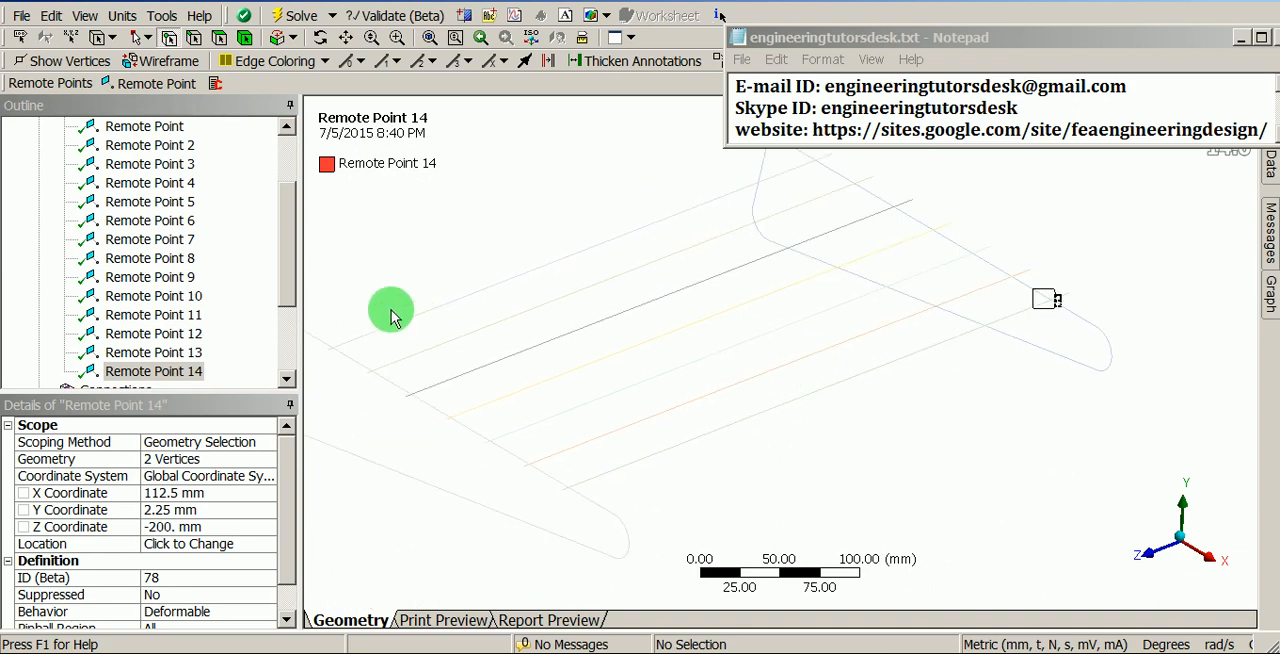
pyautogui.click(289, 240)
pyautogui.moveTo(289, 240); pyautogui.dragTo(277, 191)
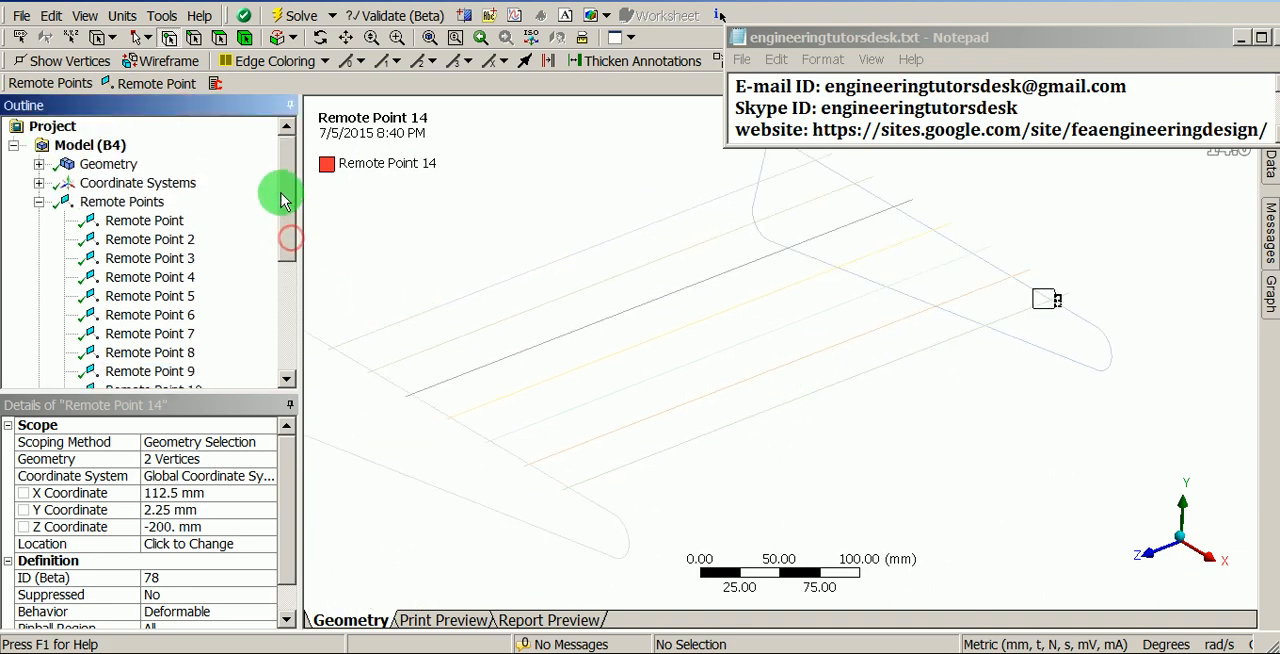
pyautogui.click(118, 204)
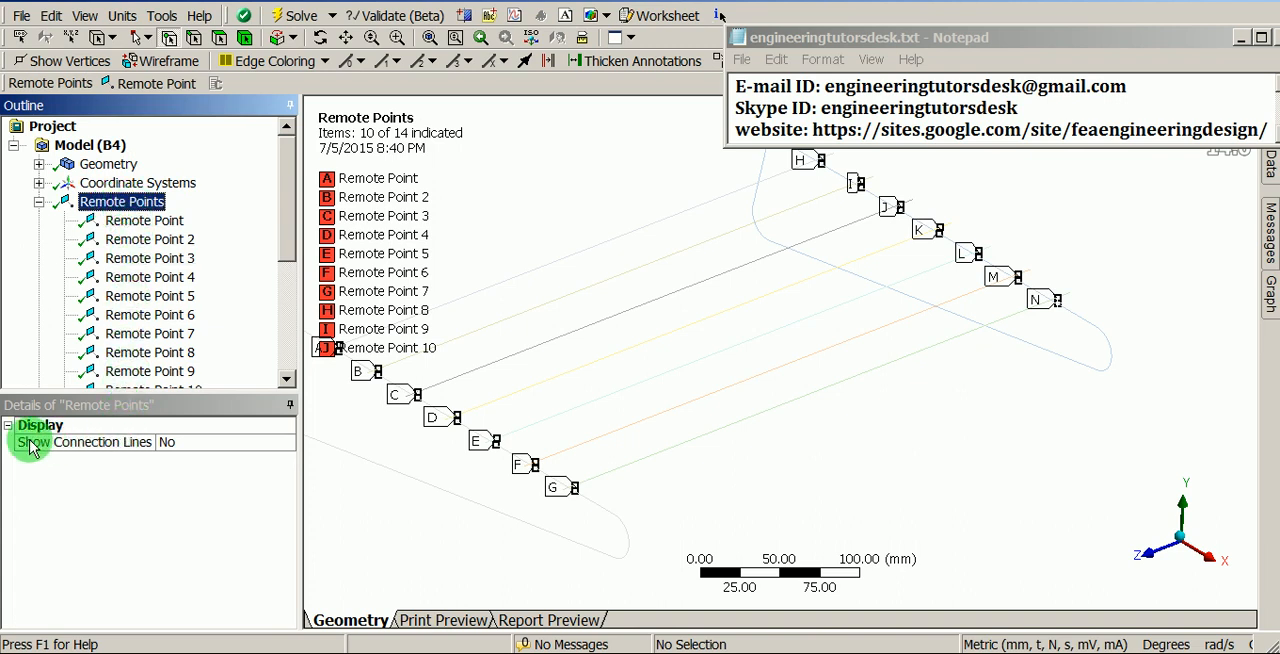
pyautogui.doubleClick(277, 446)
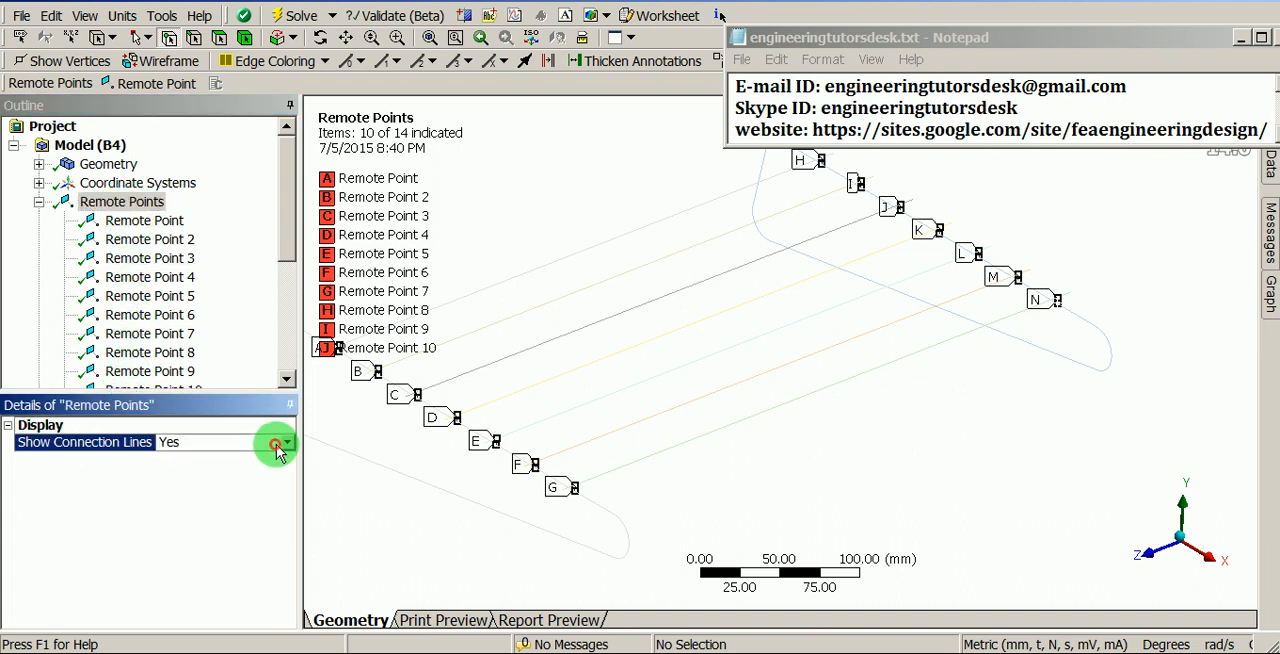
# - Examine the remote points and their connection lines at the wire joints along both end frames
pyautogui.keyDown('ctrl'); pyautogui.moveTo(638, 474); pyautogui.dragTo(755, 443, button='middle'); pyautogui.keyUp('ctrl')
pyautogui.keyDown('shift'); pyautogui.moveTo(734, 498); pyautogui.dragTo(775, 330, button='middle'); pyautogui.keyUp('shift')
pyautogui.keyDown('ctrl'); pyautogui.moveTo(683, 481); pyautogui.dragTo(743, 308, button='middle'); pyautogui.keyUp('ctrl')
pyautogui.keyDown('ctrl'); pyautogui.moveTo(564, 412); pyautogui.dragTo(754, 458, button='middle'); pyautogui.keyUp('ctrl')
pyautogui.keyDown('ctrl'); pyautogui.moveTo(610, 331); pyautogui.dragTo(809, 438, button='middle'); pyautogui.keyUp('ctrl')
pyautogui.keyDown('ctrl'); pyautogui.moveTo(572, 323); pyautogui.dragTo(736, 402, button='middle'); pyautogui.keyUp('ctrl')
pyautogui.keyDown('ctrl'); pyautogui.moveTo(596, 303); pyautogui.dragTo(812, 408, button='middle'); pyautogui.keyUp('ctrl')
pyautogui.keyDown('ctrl'); pyautogui.moveTo(630, 290); pyautogui.dragTo(786, 412, button='middle'); pyautogui.keyUp('ctrl')
pyautogui.keyDown('ctrl'); pyautogui.moveTo(537, 295); pyautogui.dragTo(744, 403, button='middle'); pyautogui.keyUp('ctrl')
pyautogui.keyDown('shift'); pyautogui.moveTo(755, 178); pyautogui.dragTo(795, 387, button='middle'); pyautogui.keyUp('shift')
pyautogui.keyDown('ctrl'); pyautogui.moveTo(924, 362); pyautogui.dragTo(584, 441, button='middle'); pyautogui.keyUp('ctrl')
pyautogui.keyDown('ctrl'); pyautogui.moveTo(911, 321); pyautogui.dragTo(836, 412, button='middle'); pyautogui.keyUp('ctrl')
pyautogui.keyDown('shift'); pyautogui.moveTo(709, 380); pyautogui.dragTo(674, 520, button='middle'); pyautogui.keyUp('shift')
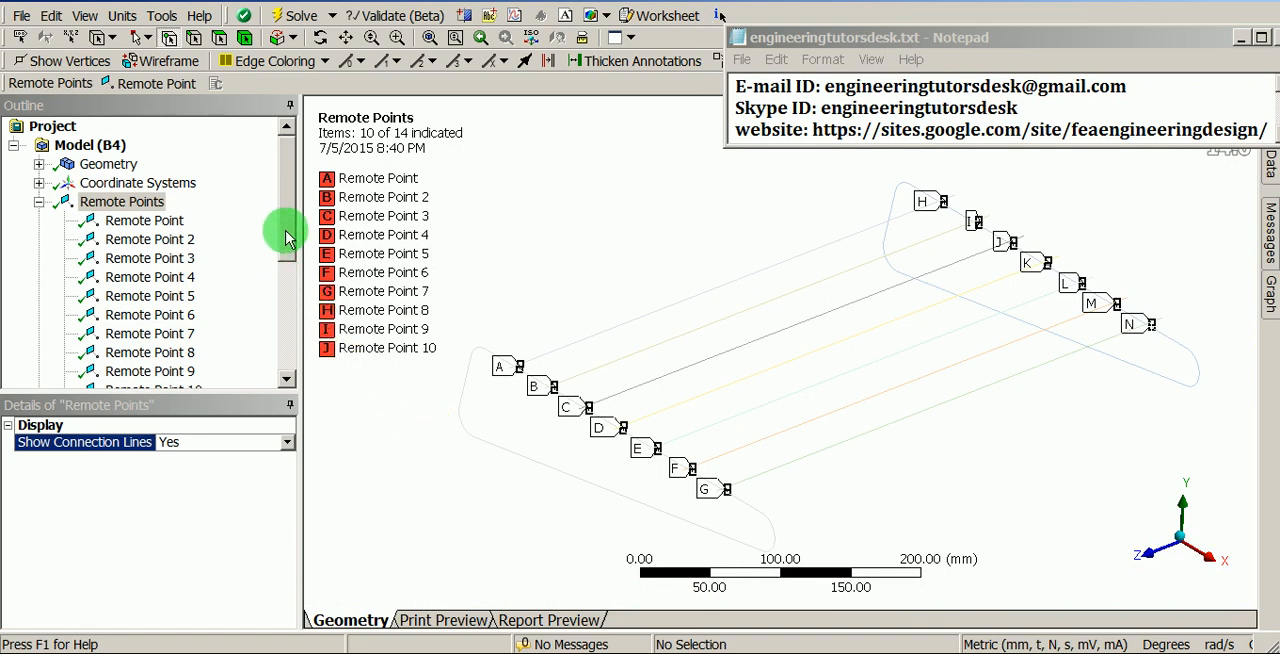
# - Set the Behavior of all 14 remote points to Rigid
pyautogui.moveTo(286, 237); pyautogui.dragTo(286, 251)
pyautogui.click(117, 184)
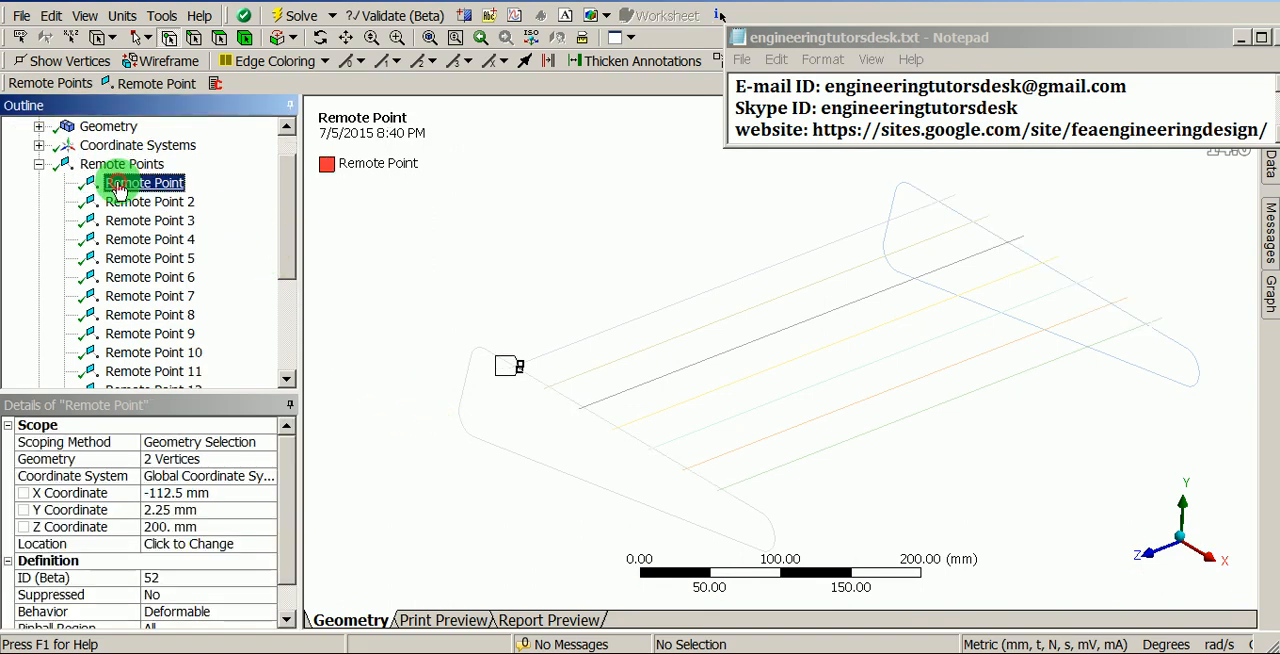
pyautogui.scroll(-1, 197, 252)
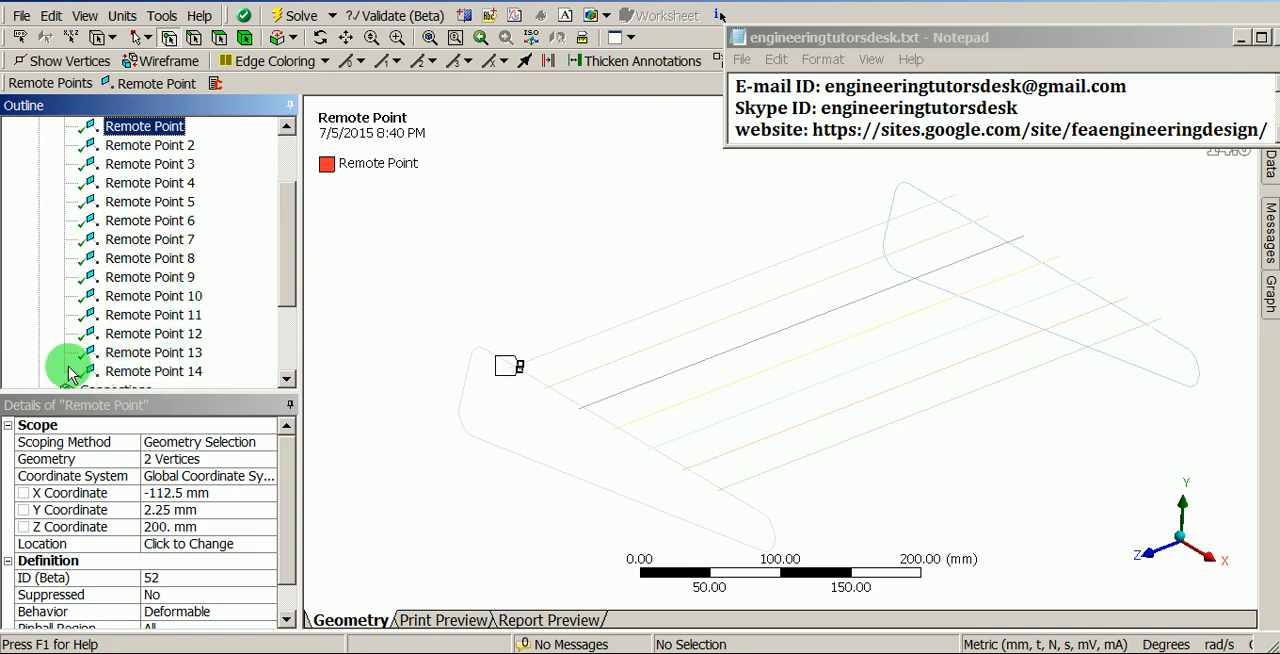
pyautogui.keyDown('shift'); pyautogui.click(180, 372); pyautogui.keyUp('shift')
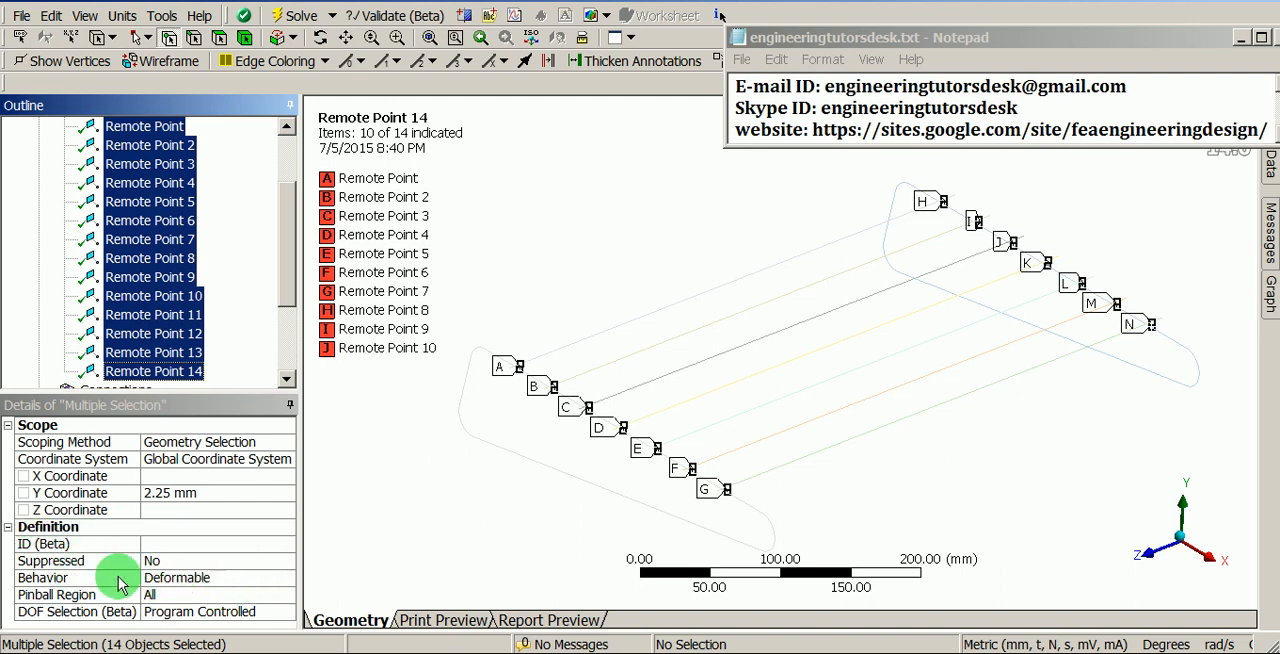
pyautogui.click(280, 580)
pyautogui.click(288, 580)
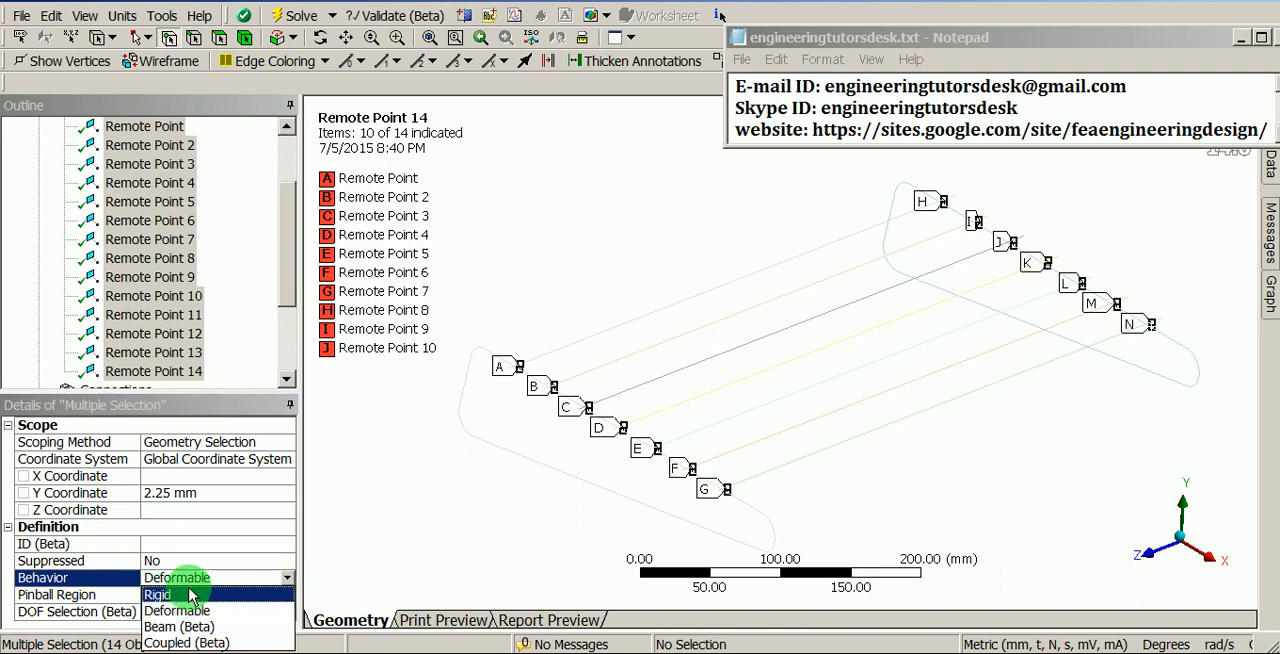
pyautogui.click(180, 596)
# - Add a fixed support to the static structural analysis on the four lower corner vertices, two on each end frame
pyautogui.moveTo(283, 288); pyautogui.dragTo(283, 360)
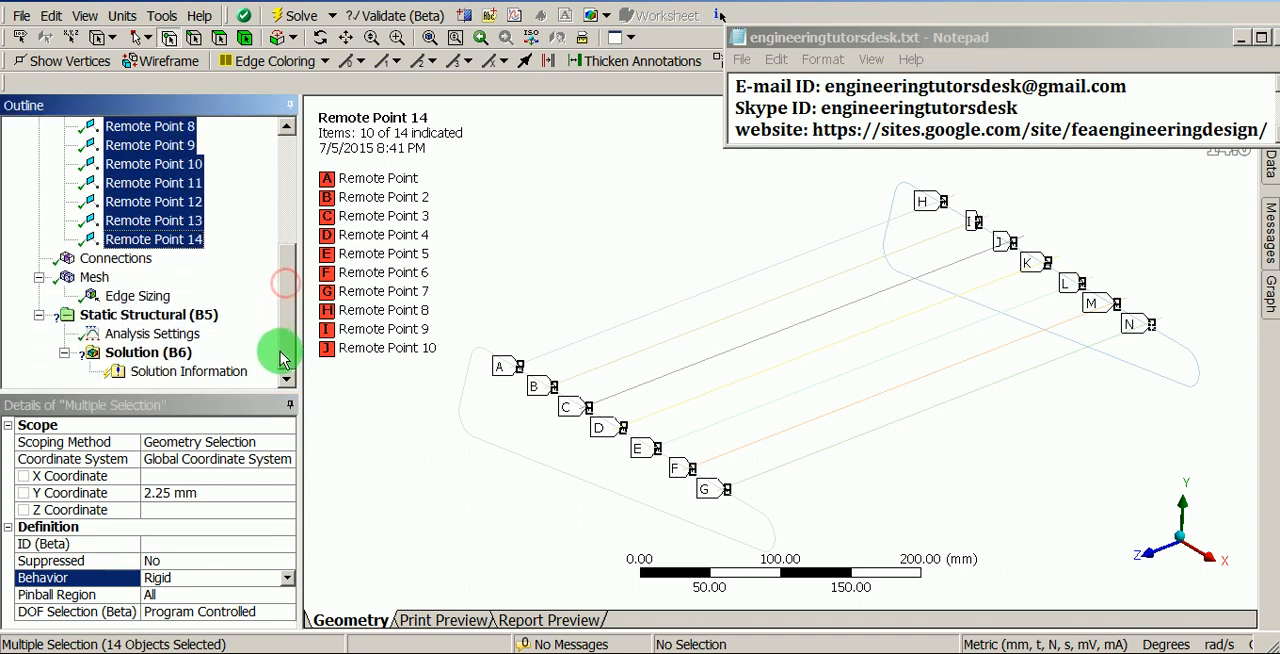
pyautogui.click(185, 316)
pyautogui.rightClick(183, 318)
pyautogui.moveTo(376, 323)
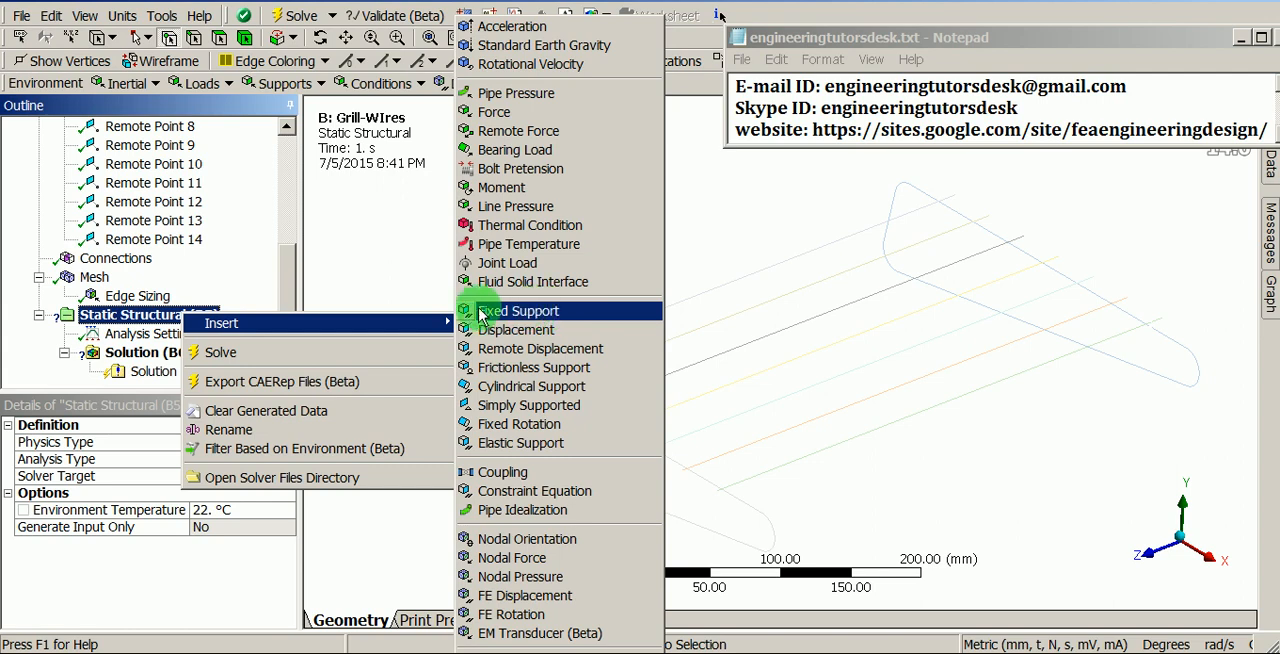
pyautogui.press('Escape')
pyautogui.click(552, 312)
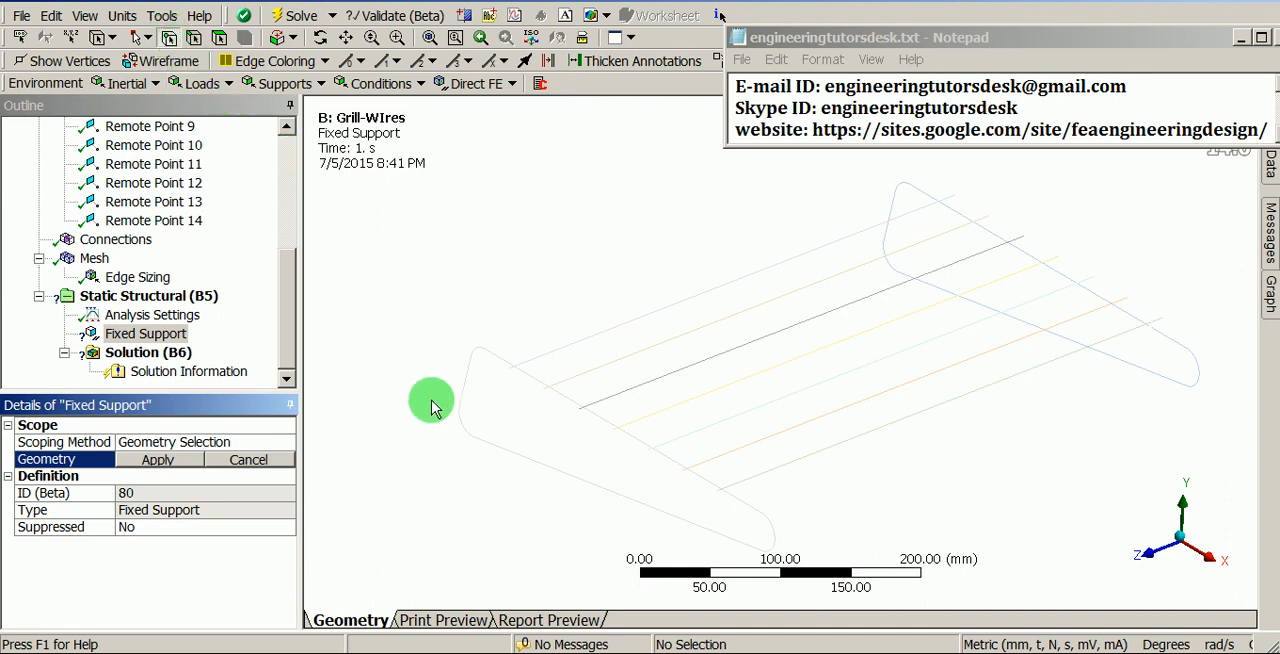
pyautogui.click(474, 442)
pyautogui.moveTo(580, 494); pyautogui.dragTo(475, 392, button='middle')
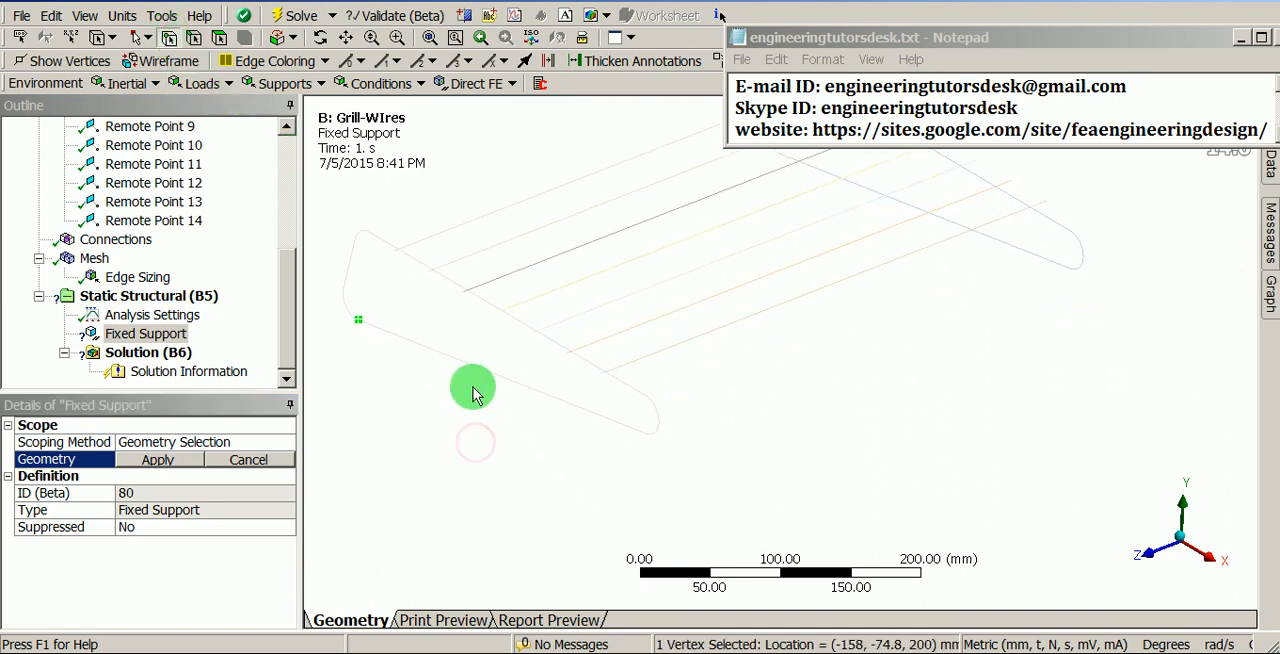
pyautogui.keyDown('ctrl'); pyautogui.click(645, 437); pyautogui.keyUp('ctrl')
pyautogui.moveTo(931, 294); pyautogui.dragTo(851, 437, button='middle')
pyautogui.keyDown('ctrl'); pyautogui.click(703, 302); pyautogui.keyUp('ctrl')
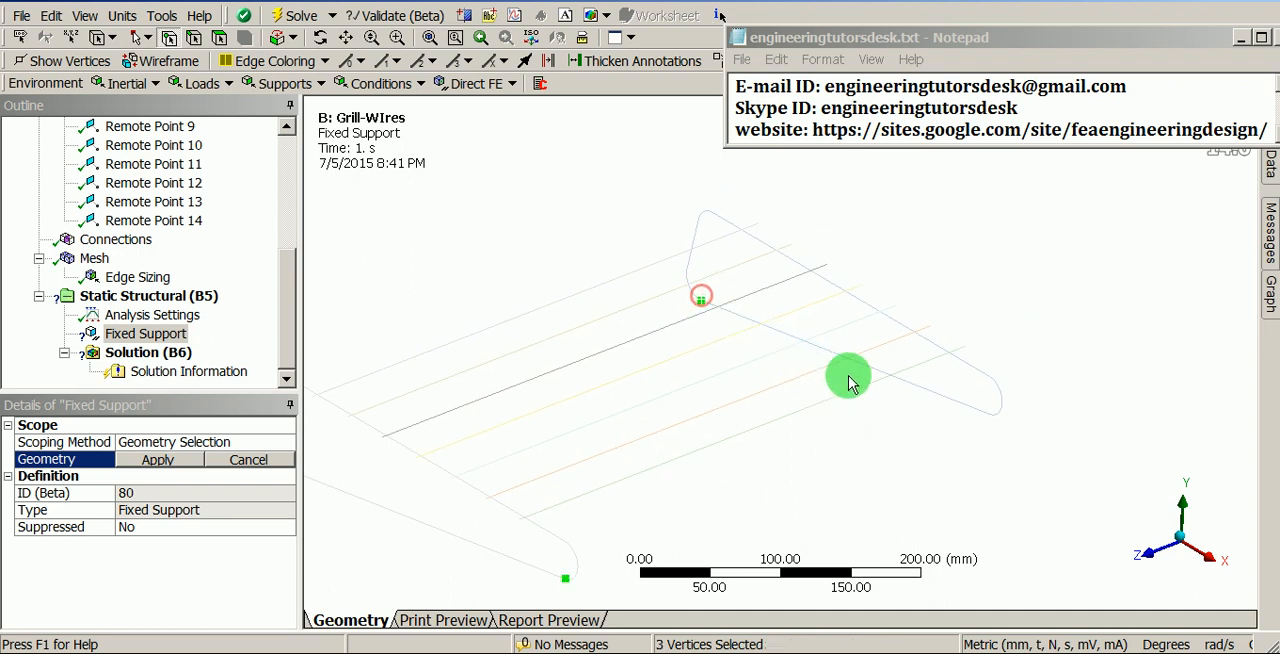
pyautogui.keyDown('ctrl'); pyautogui.click(983, 420); pyautogui.keyUp('ctrl')
pyautogui.moveTo(983, 420); pyautogui.dragTo(765, 404, button='middle')
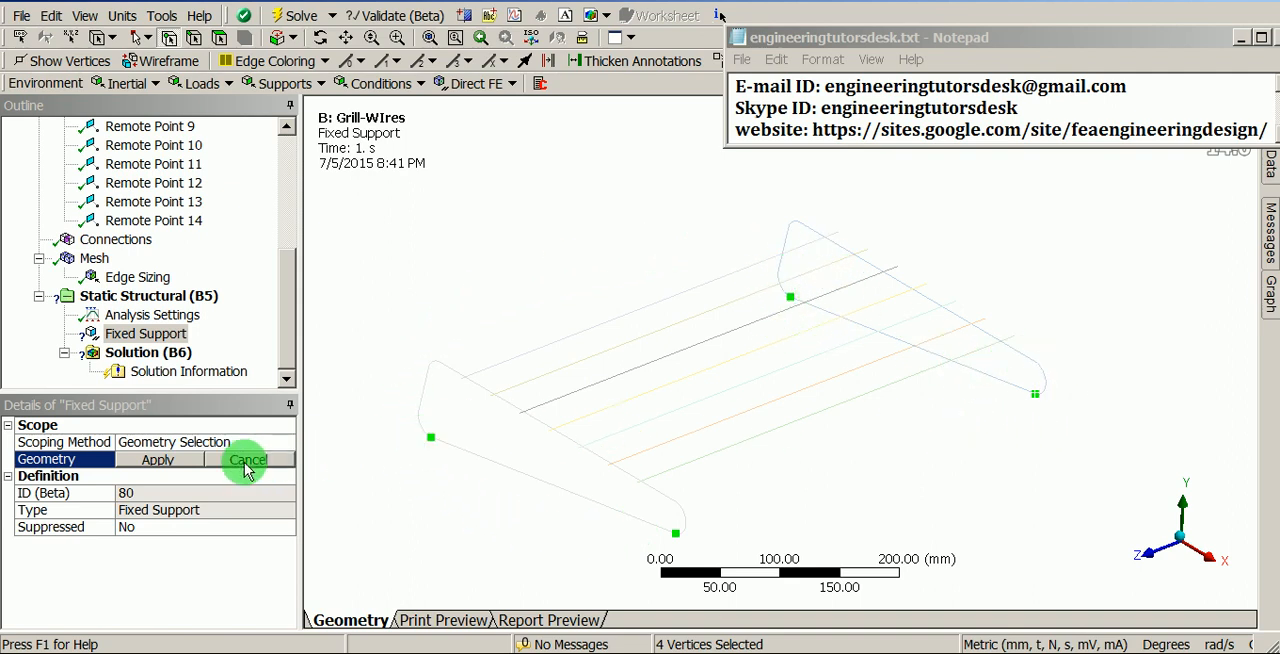
pyautogui.click(157, 459)
pyautogui.click(147, 340)
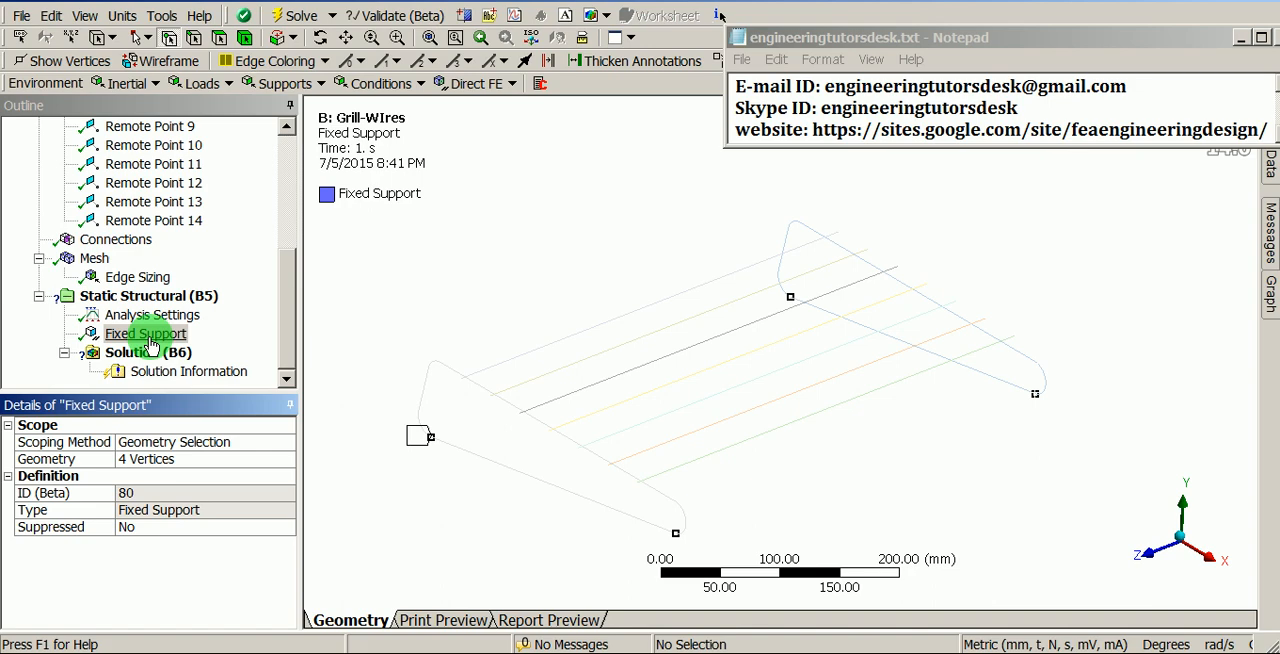
# - Add a force to the static structural analysis, scoped to the edge of the first wire
pyautogui.click(170, 296)
pyautogui.rightClick(190, 297)
pyautogui.moveTo(358, 318)
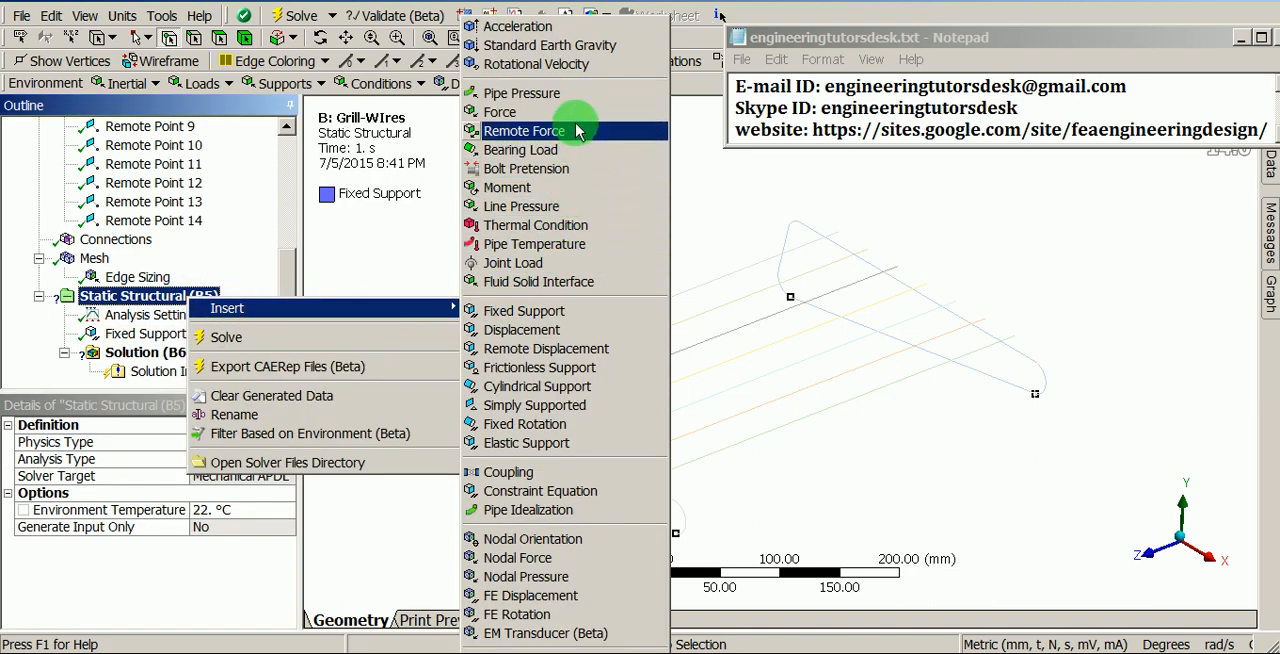
pyautogui.click(530, 118)
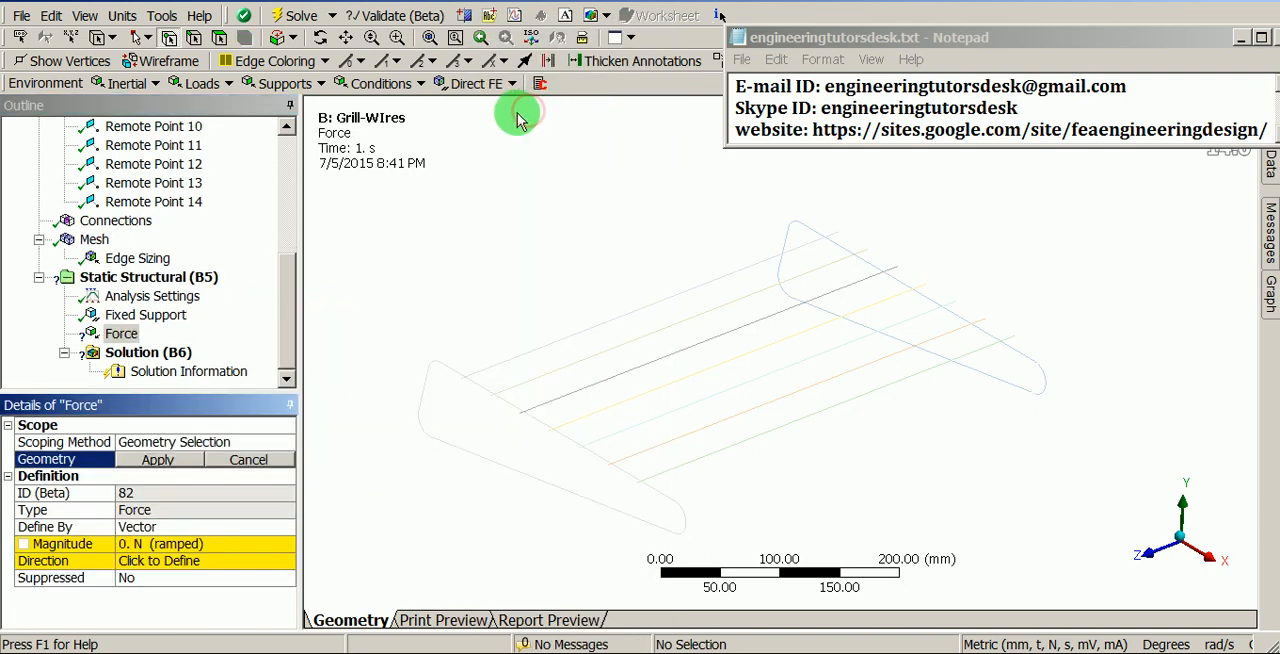
pyautogui.click(194, 42)
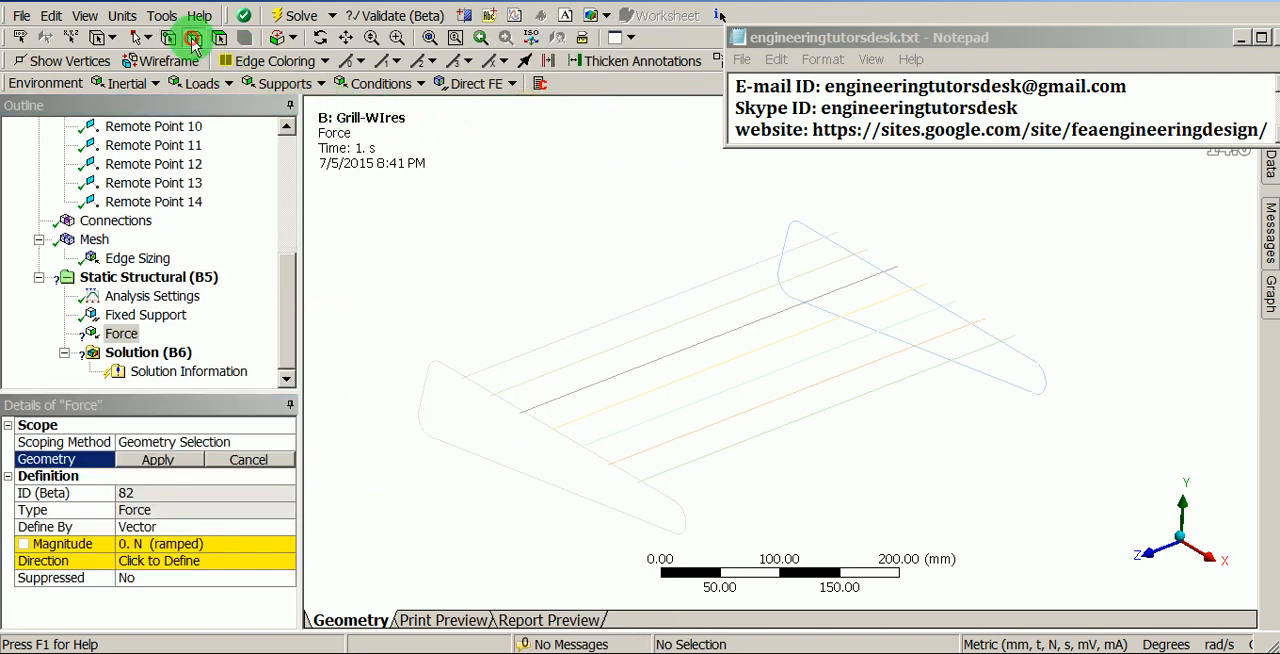
pyautogui.click(533, 351)
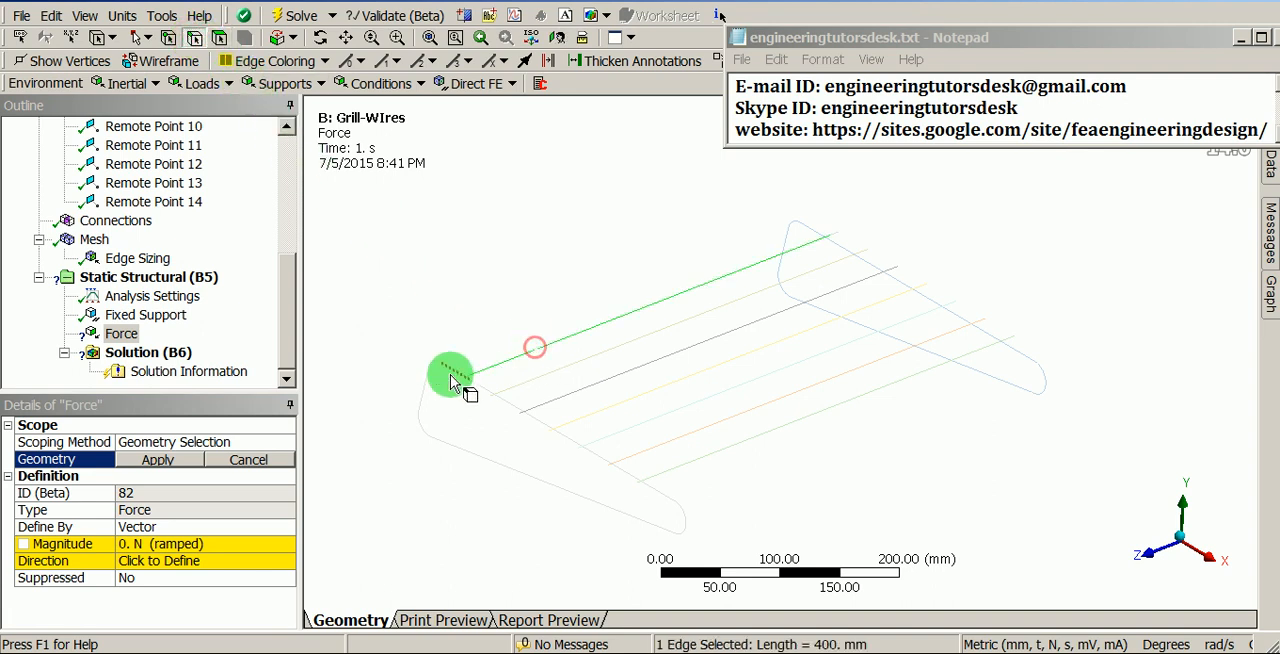
pyautogui.click(160, 459)
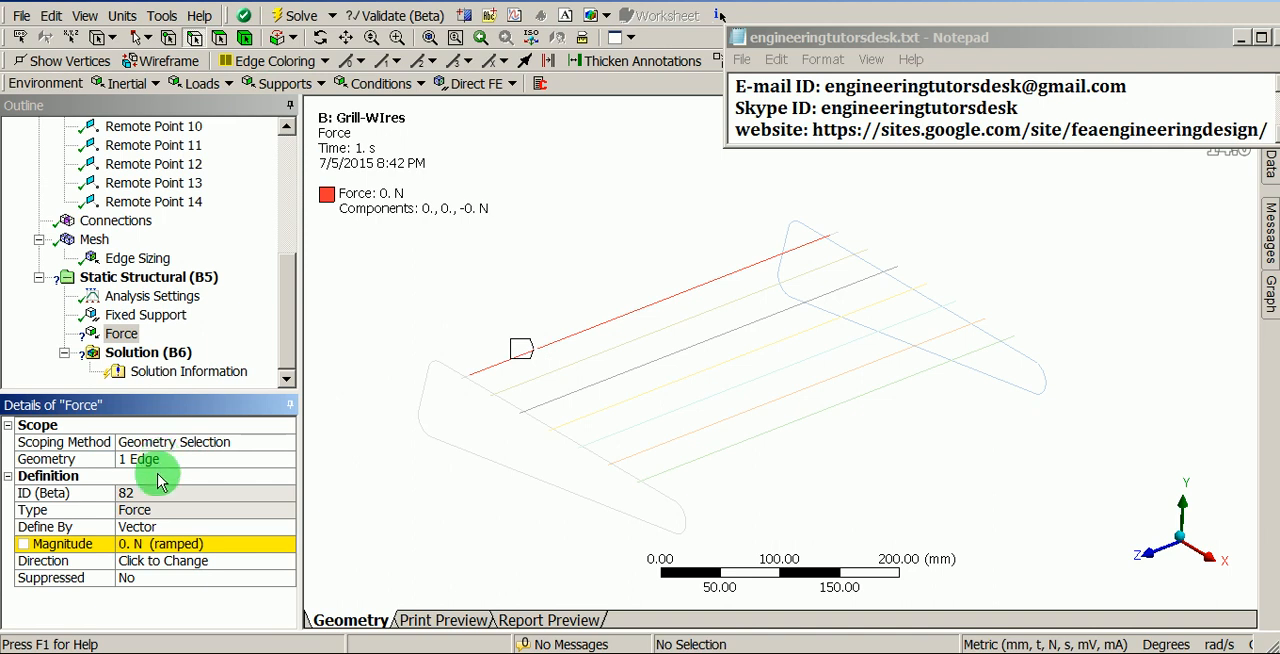
# - Define the first wire's force by components with a Y component of -30 N
pyautogui.click(287, 527)
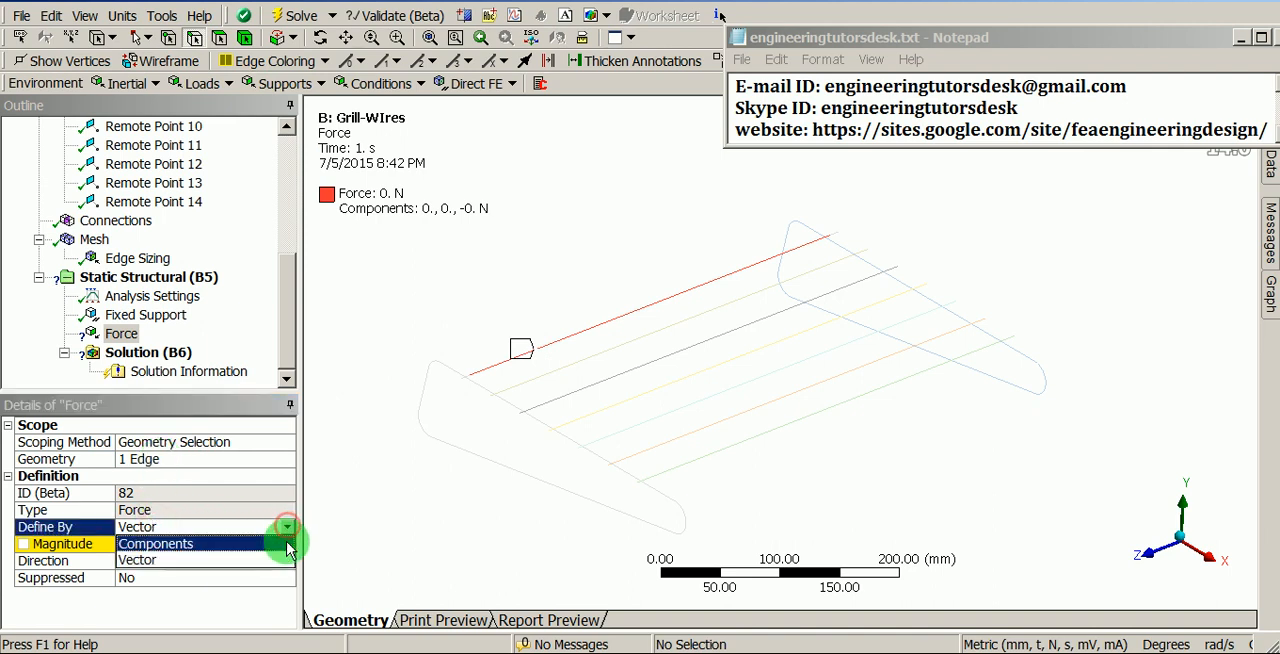
pyautogui.click(186, 545)
pyautogui.click(172, 578)
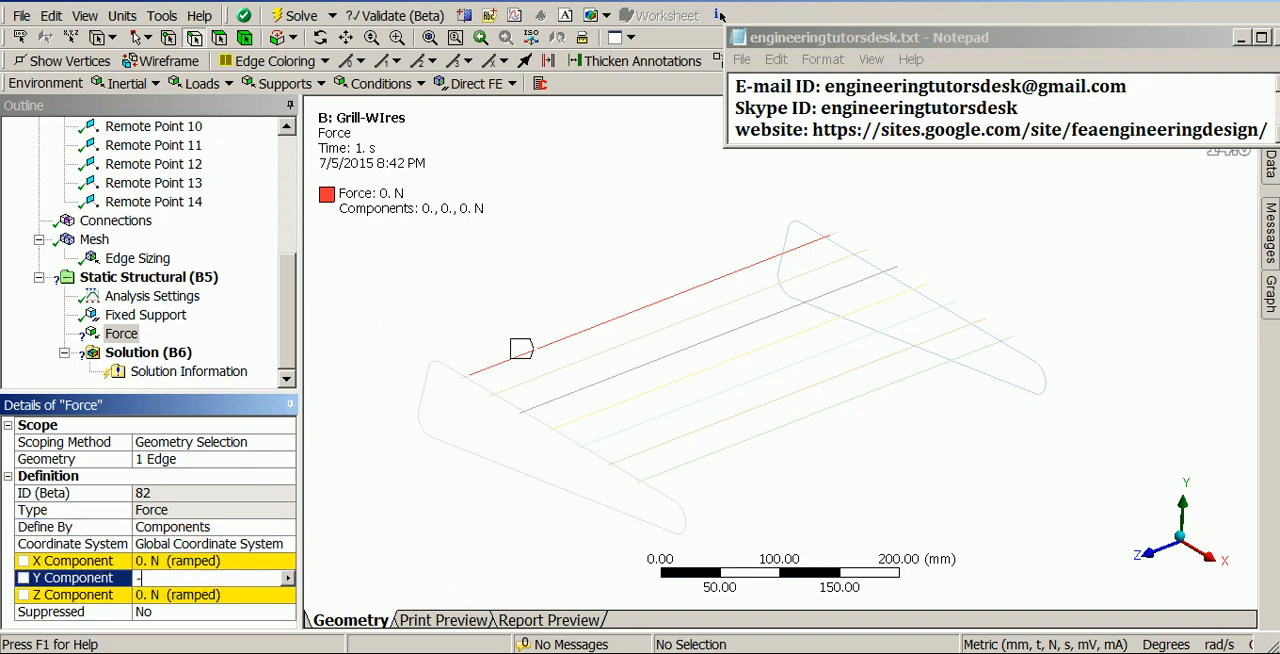
pyautogui.click(175, 578)
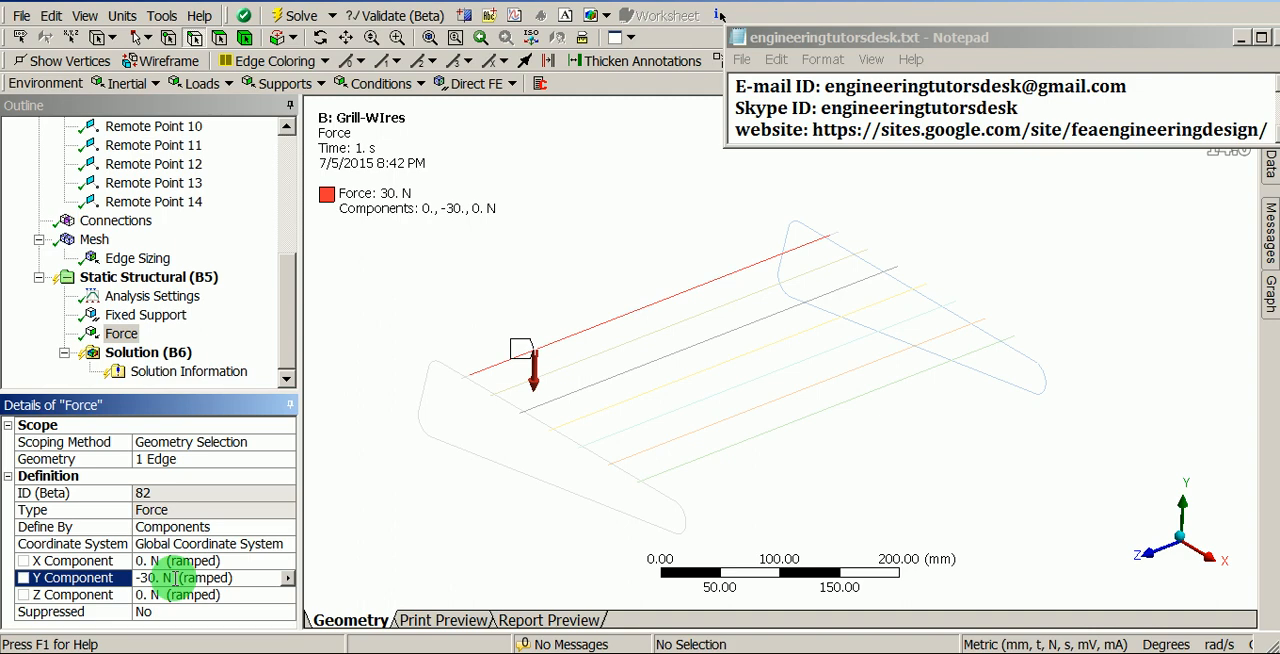
# - Duplicate the first wire's force, rescope the copy to the second wire, and check both forces together
pyautogui.rightClick(122, 336)
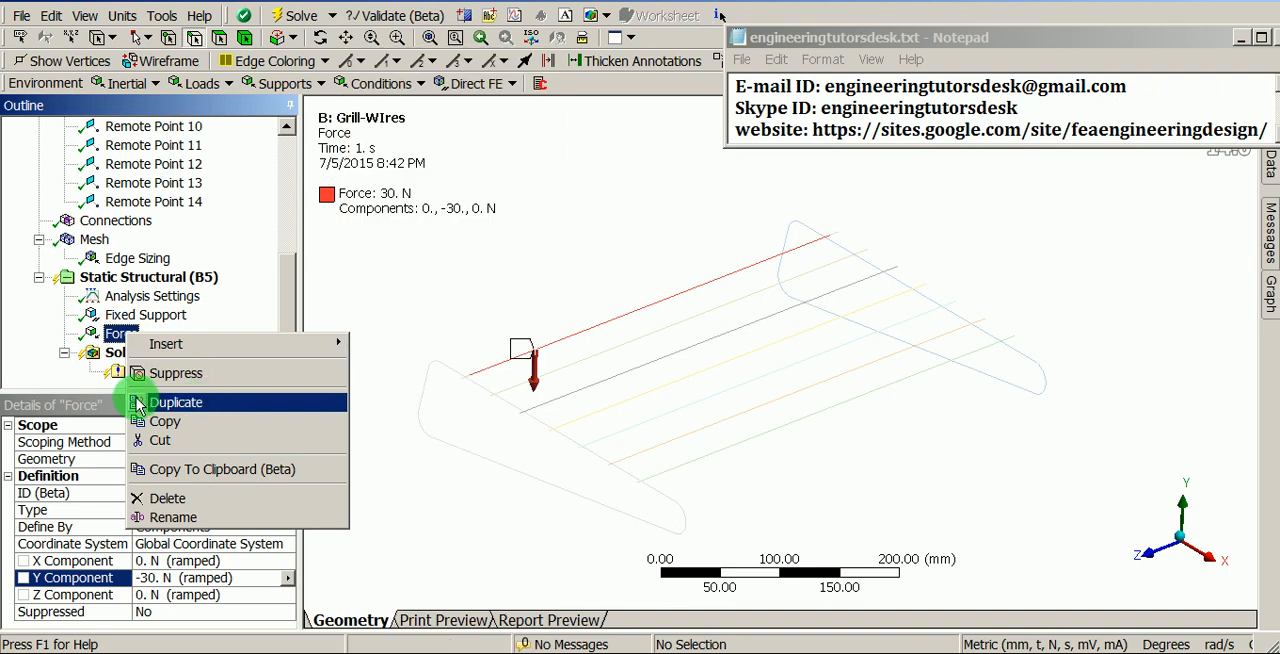
pyautogui.click(176, 402)
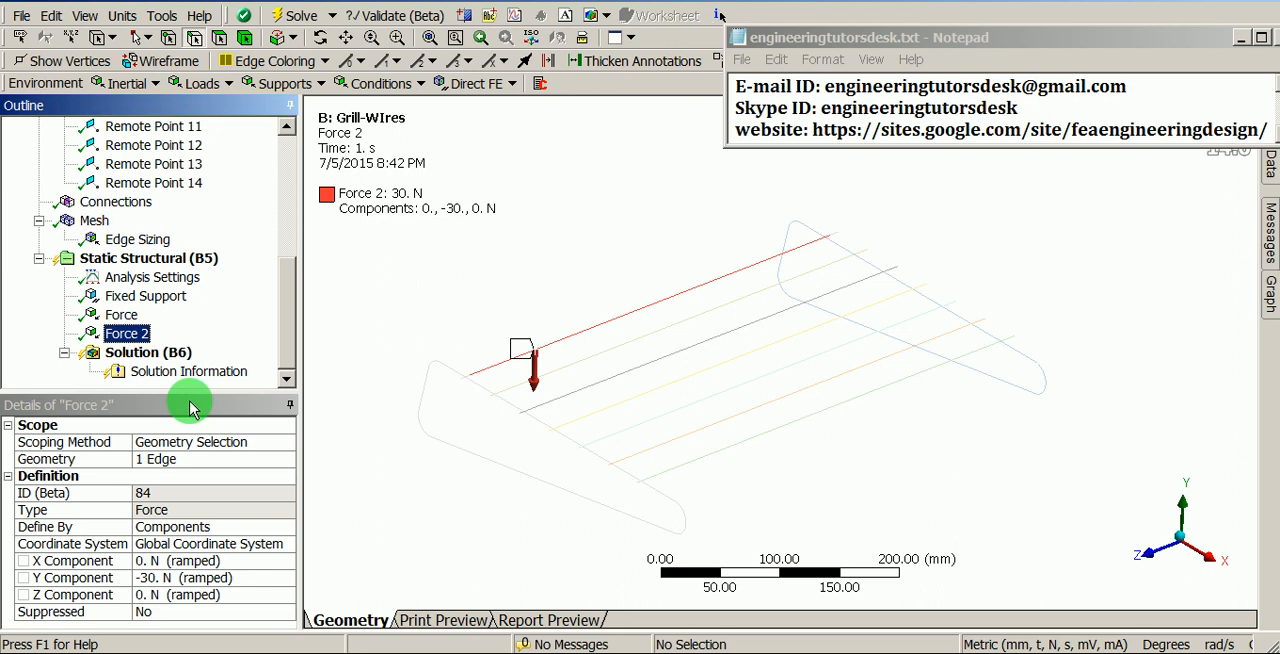
pyautogui.click(165, 460)
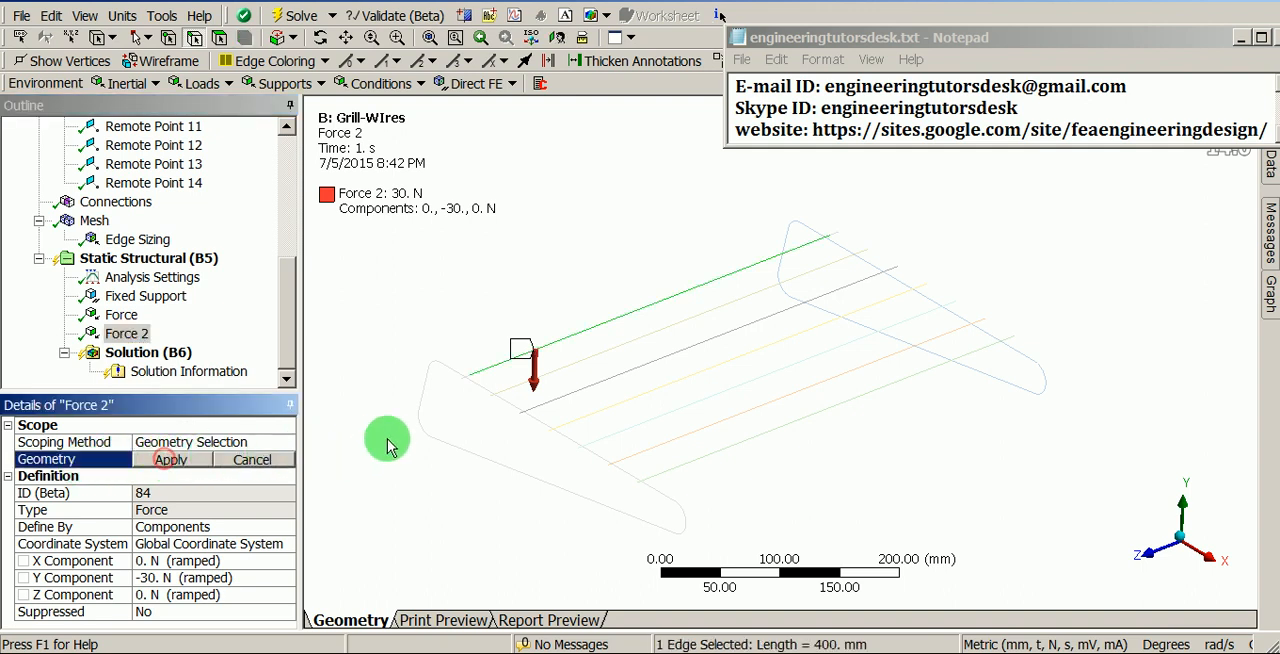
pyautogui.click(648, 338)
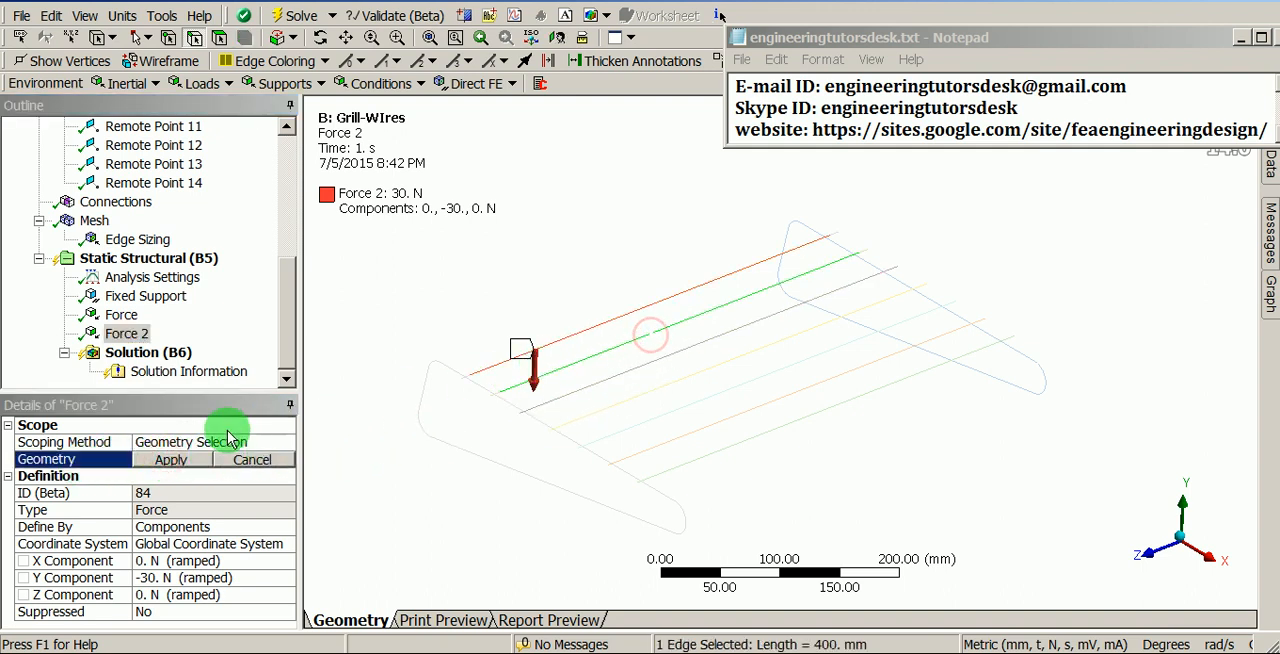
pyautogui.click(188, 461)
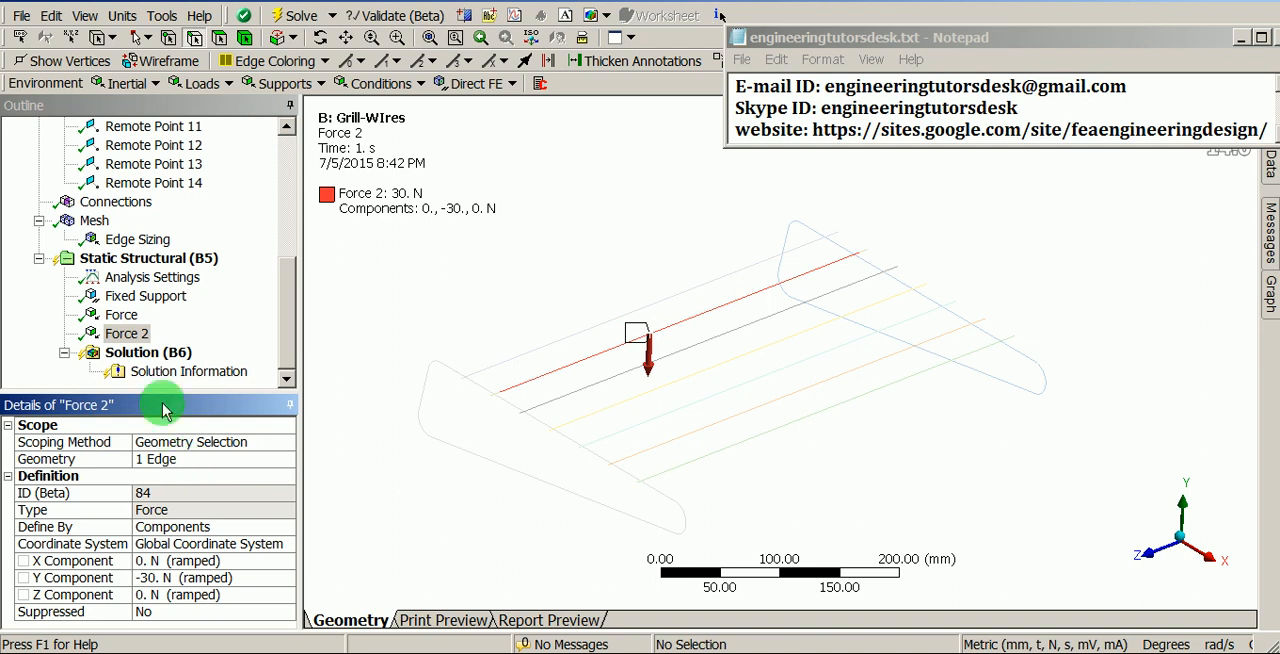
pyautogui.click(120, 317)
pyautogui.keyDown('ctrl'); pyautogui.click(125, 334); pyautogui.keyUp('ctrl')
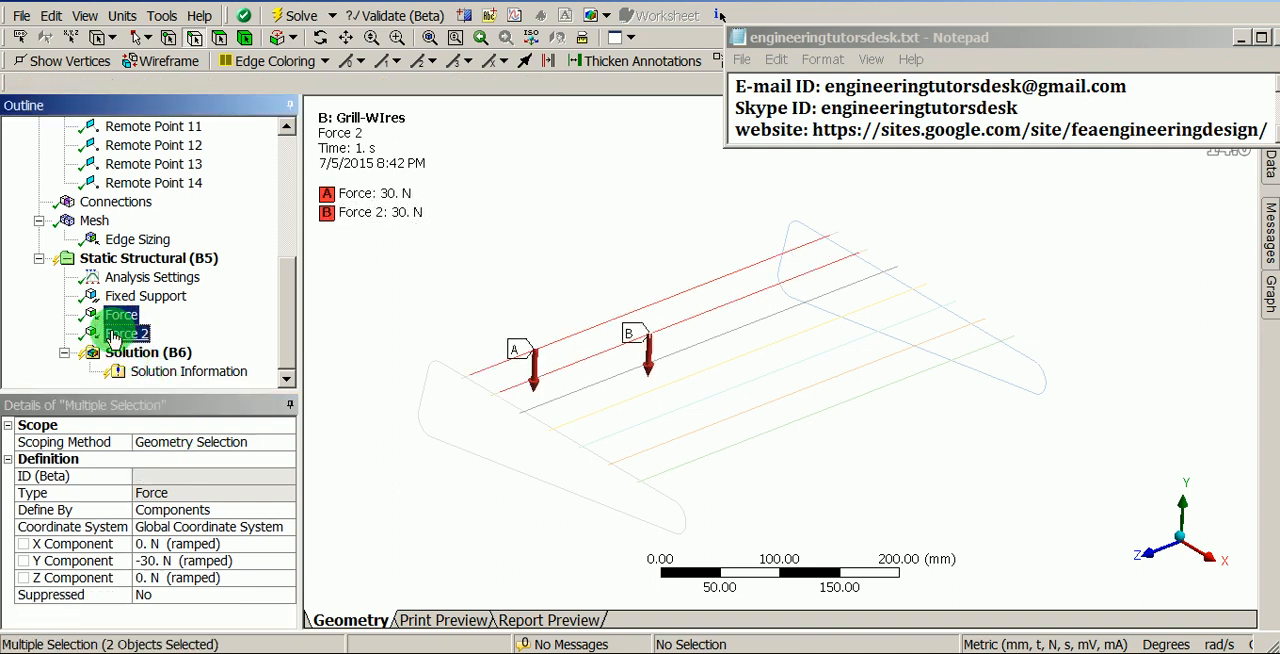
pyautogui.keyDown('shift'); pyautogui.moveTo(554, 397); pyautogui.dragTo(576, 347, button='middle'); pyautogui.keyUp('shift')
# - Duplicate the force for the third and fourth wires, scoping each copy to its own wire edge
pyautogui.click(137, 340)
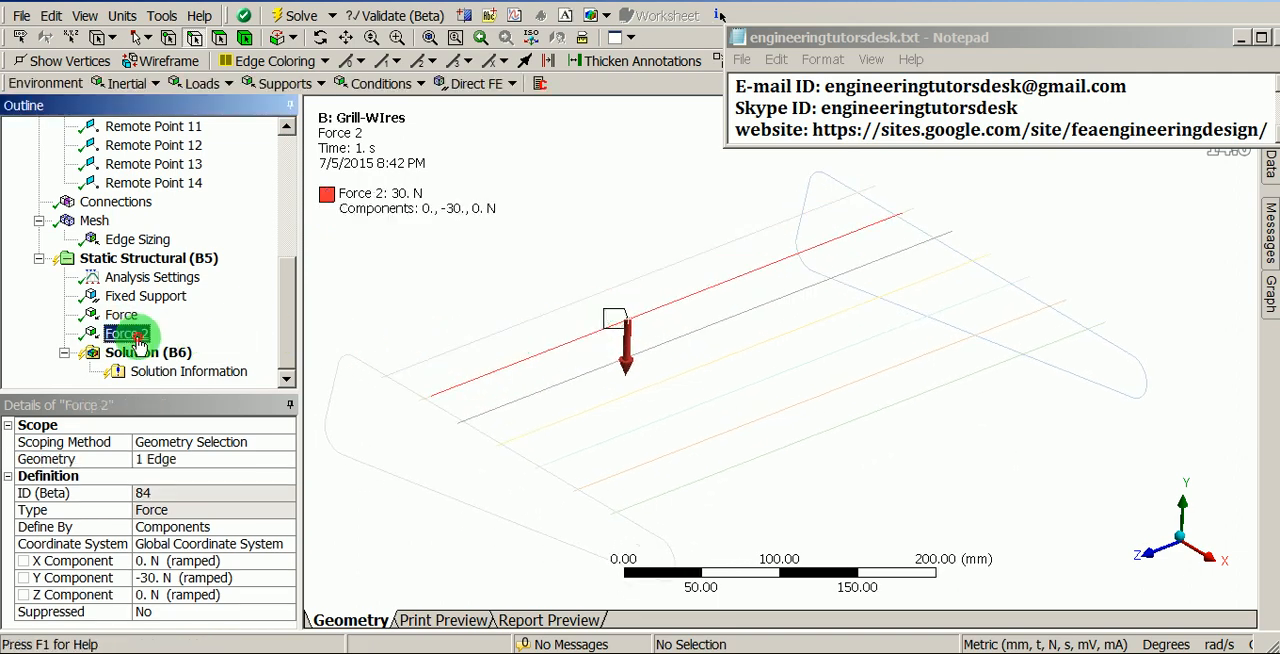
pyautogui.rightClick(137, 340)
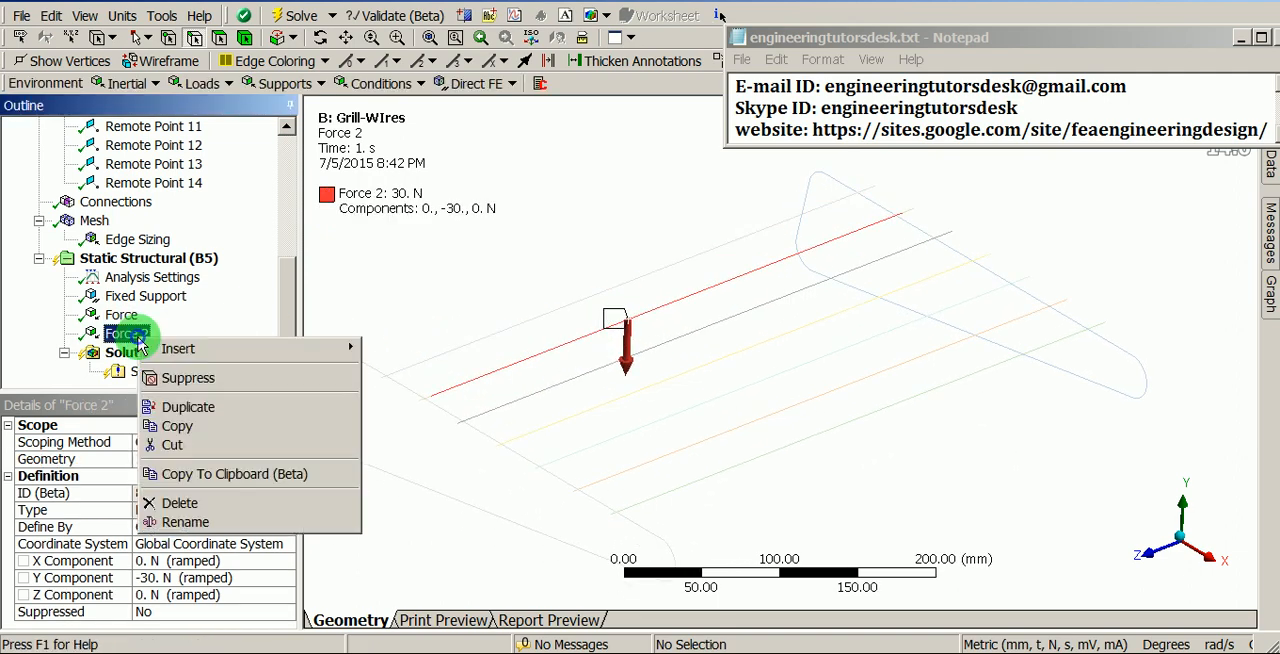
pyautogui.click(245, 408)
pyautogui.click(190, 459)
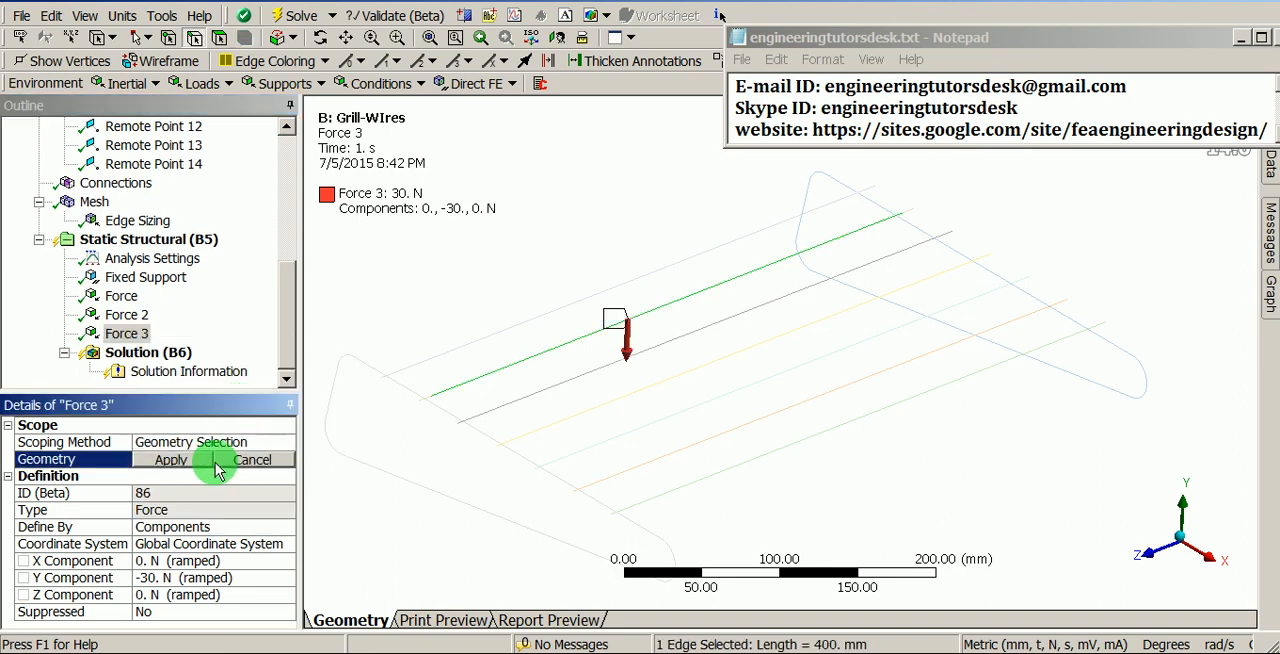
pyautogui.click(531, 397)
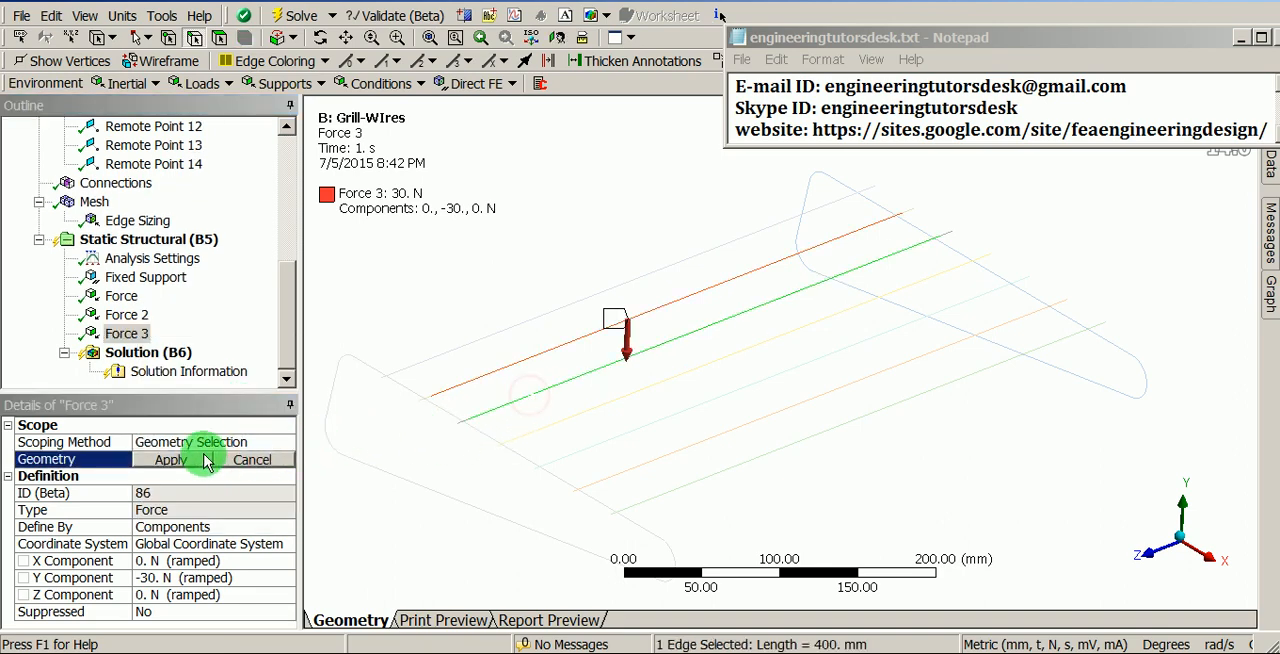
pyautogui.click(180, 459)
pyautogui.rightClick(127, 334)
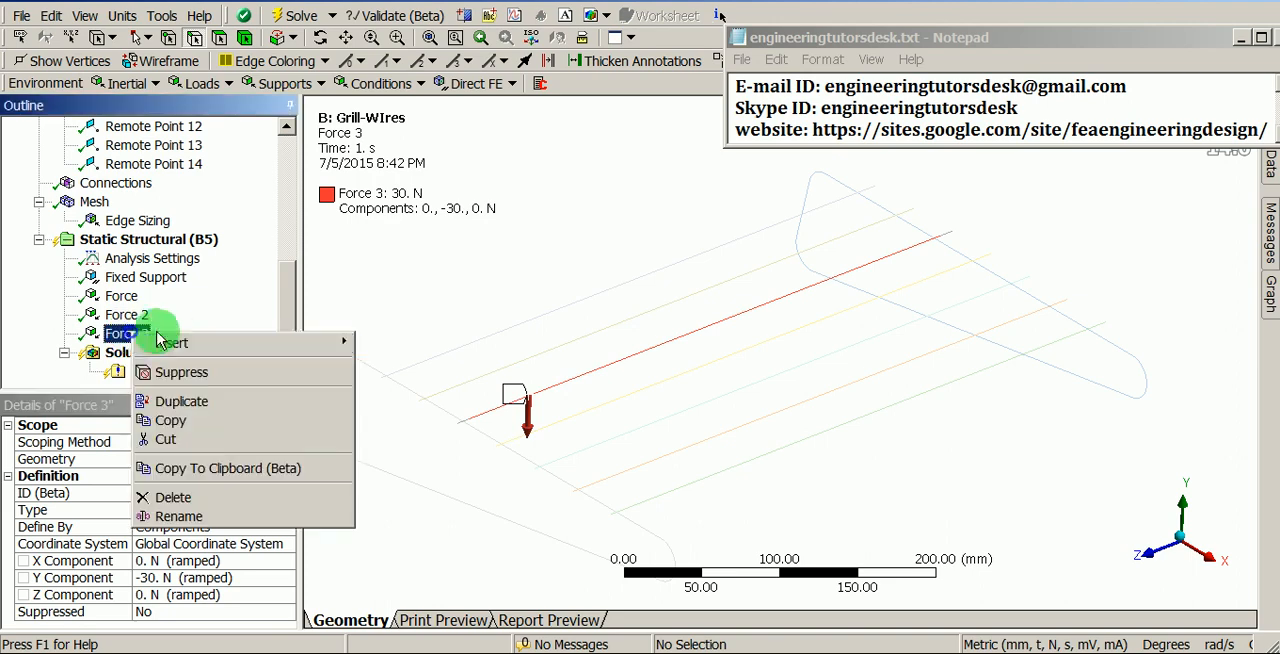
pyautogui.click(182, 401)
pyautogui.click(180, 459)
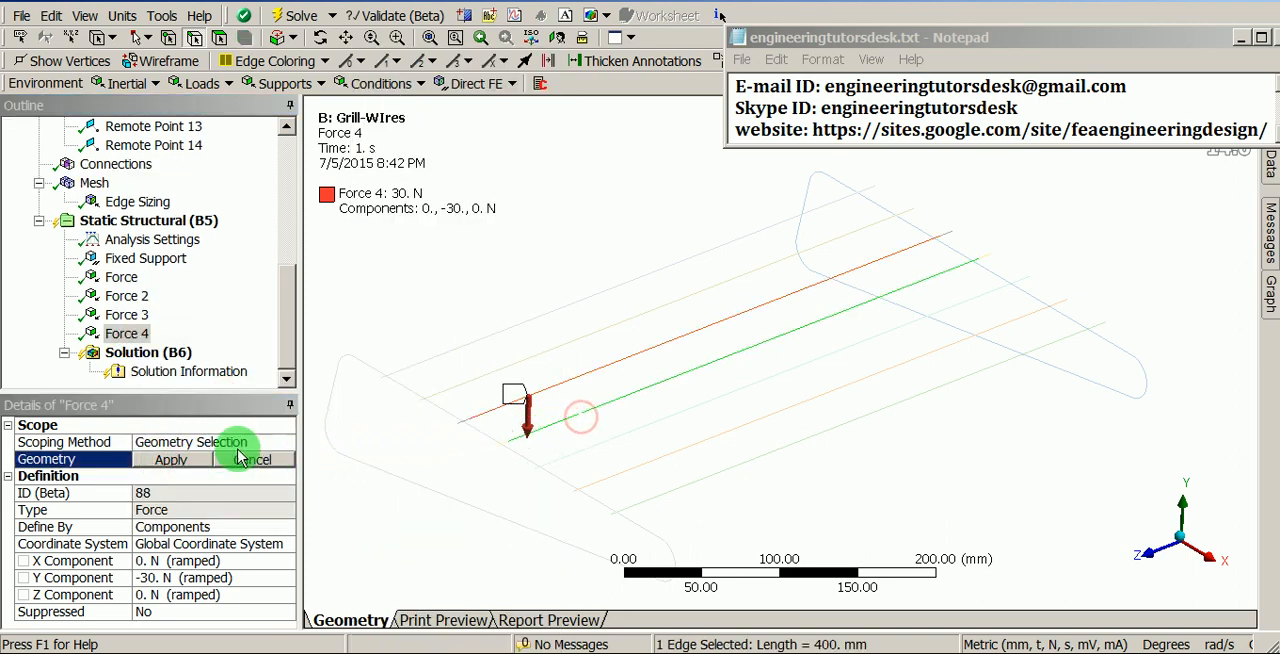
pyautogui.click(172, 459)
# - Duplicate the force for the fifth and sixth wires, scoping each copy to its own wire edge
pyautogui.rightClick(127, 334)
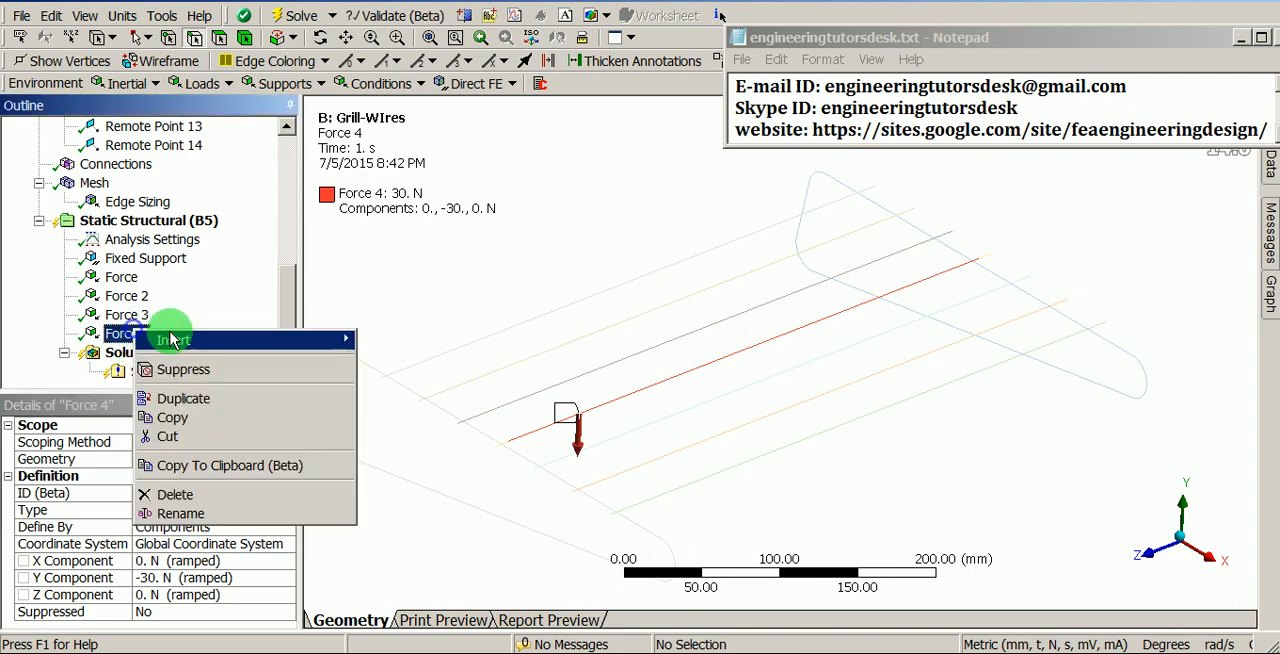
pyautogui.click(180, 397)
pyautogui.click(150, 460)
pyautogui.click(598, 443)
pyautogui.click(180, 459)
pyautogui.rightClick(130, 334)
pyautogui.click(188, 402)
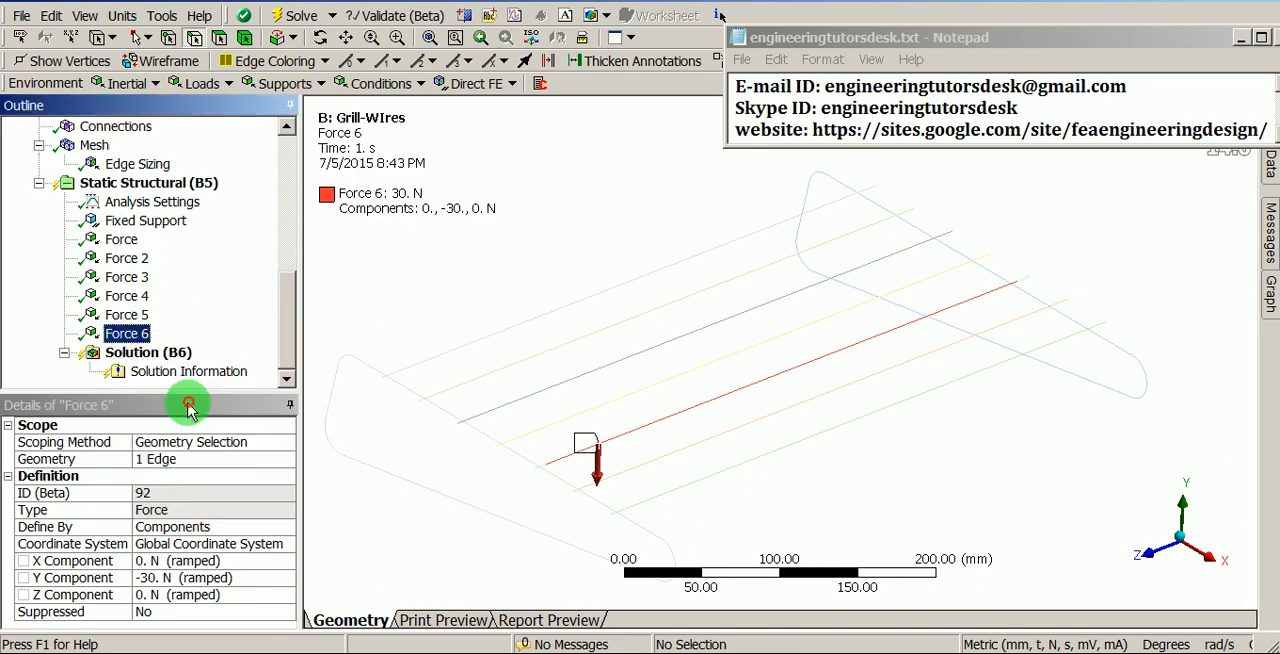
pyautogui.click(171, 459)
pyautogui.click(661, 456)
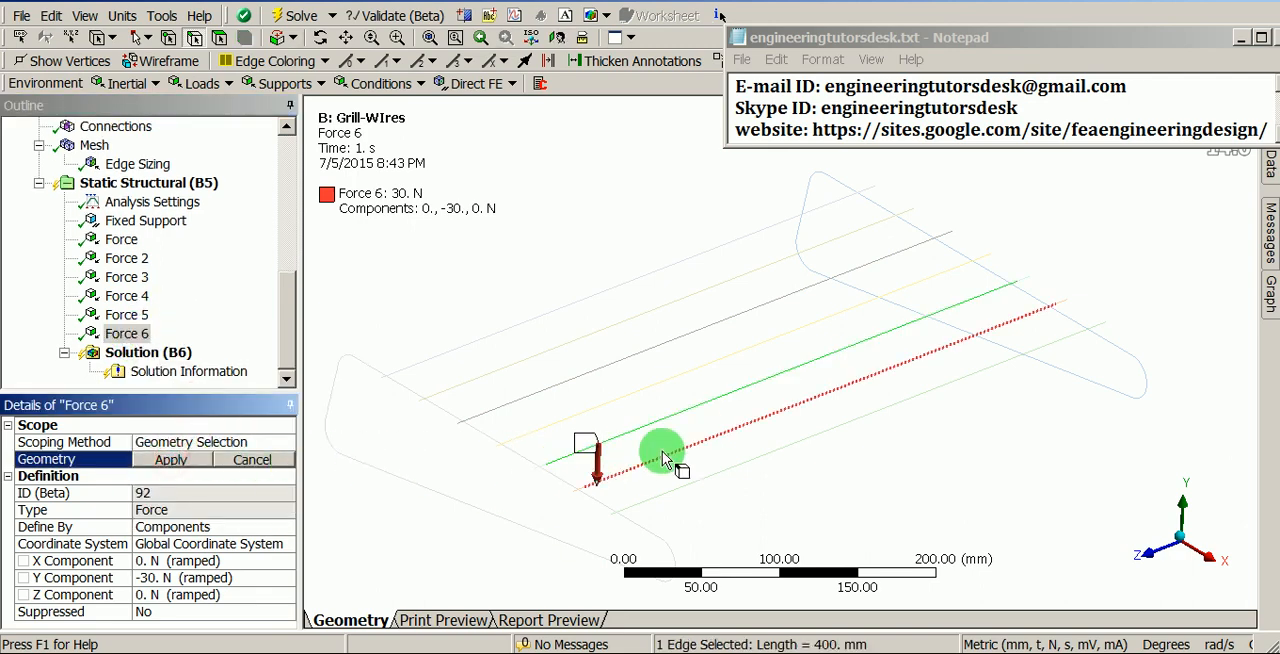
pyautogui.click(208, 462)
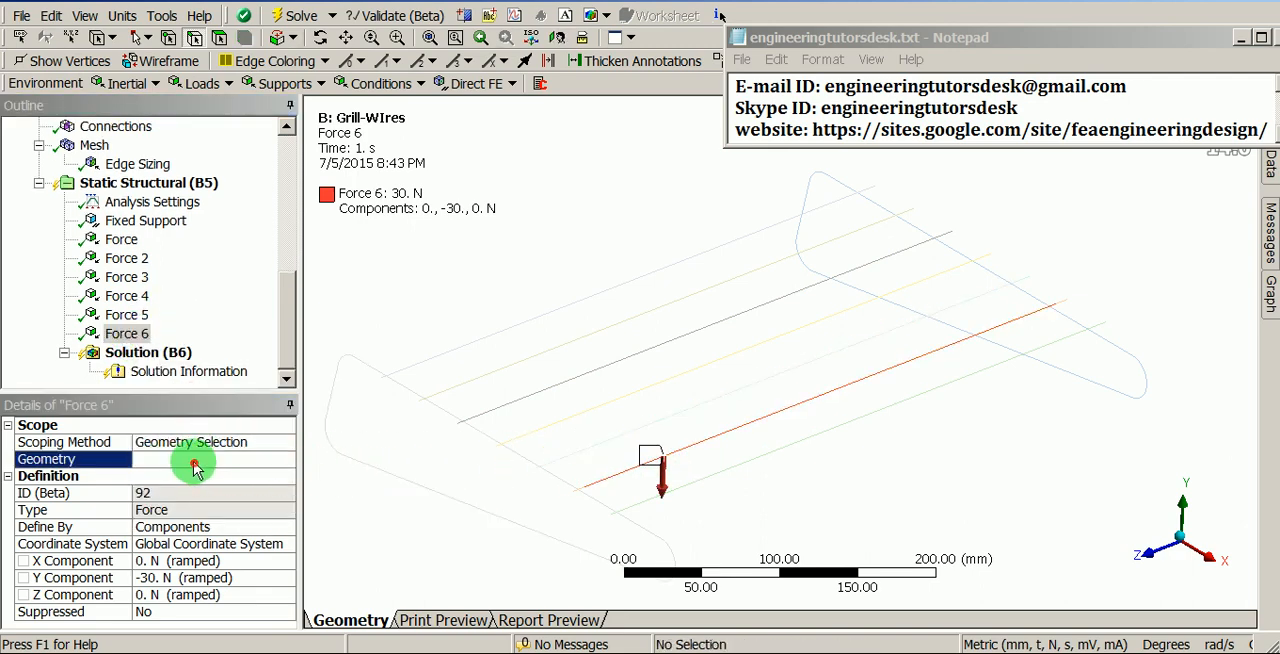
# - Duplicate the force for the seventh wire, scope the copy to its edge, and check all seven forces together
pyautogui.rightClick(132, 334)
pyautogui.click(189, 398)
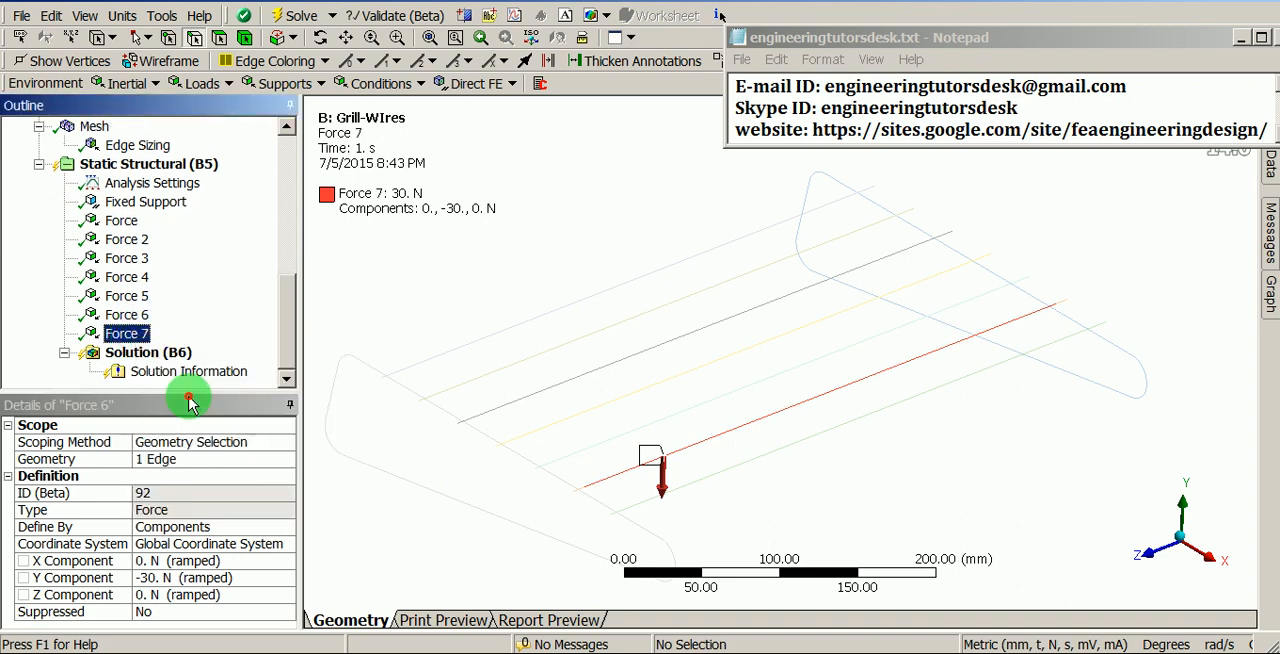
pyautogui.click(176, 459)
pyautogui.click(676, 452)
pyautogui.click(730, 462)
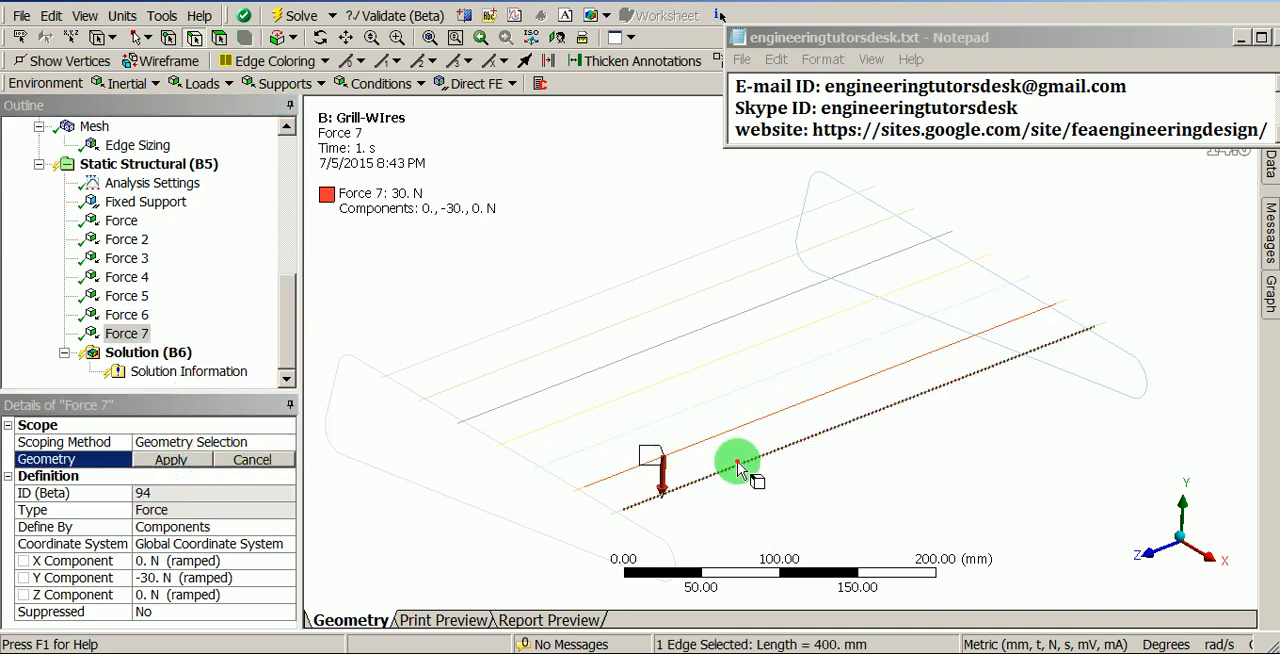
pyautogui.click(183, 462)
pyautogui.keyDown('shift'); pyautogui.moveTo(678, 295); pyautogui.dragTo(668, 365, button='middle'); pyautogui.keyUp('shift')
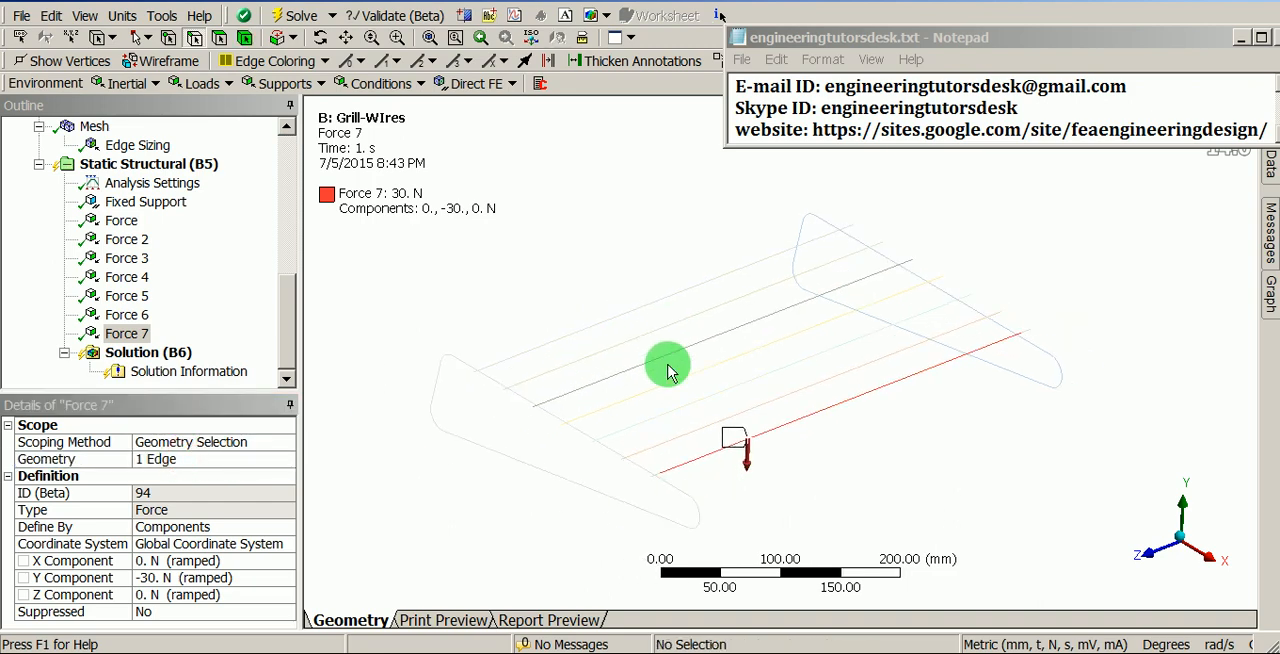
pyautogui.keyDown('shift'); pyautogui.click(127, 222); pyautogui.keyUp('shift')
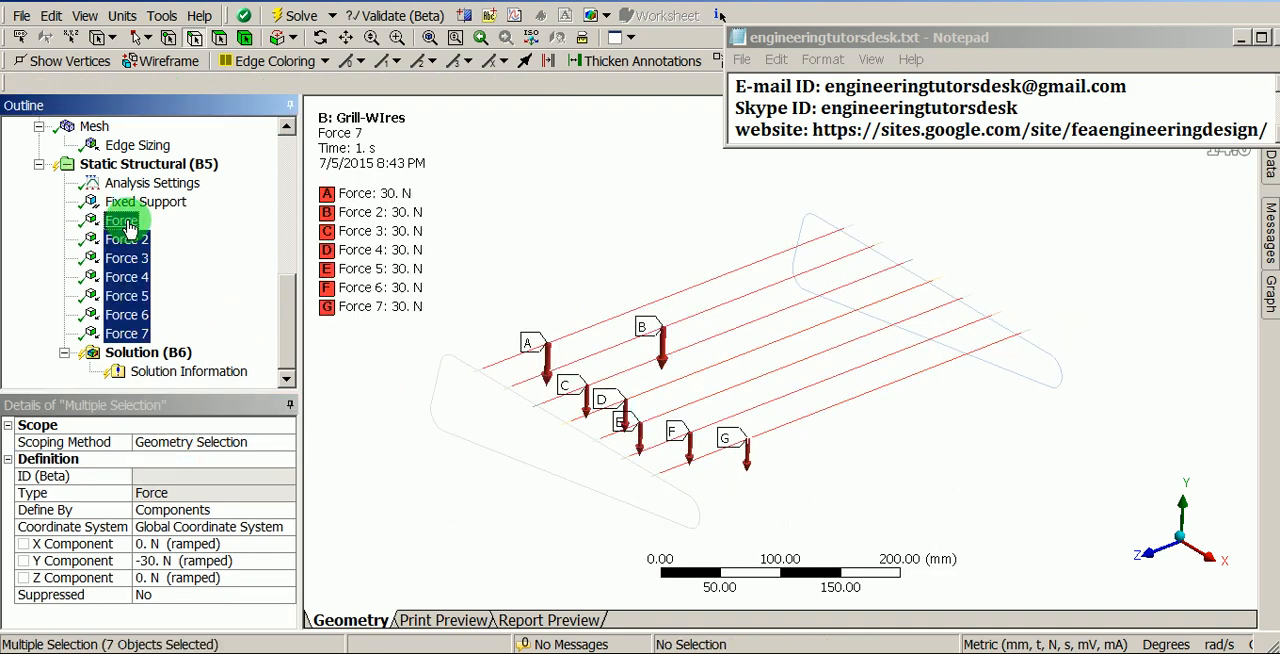
pyautogui.keyDown('shift'); pyautogui.moveTo(609, 451); pyautogui.dragTo(646, 429, button='middle'); pyautogui.keyUp('shift')
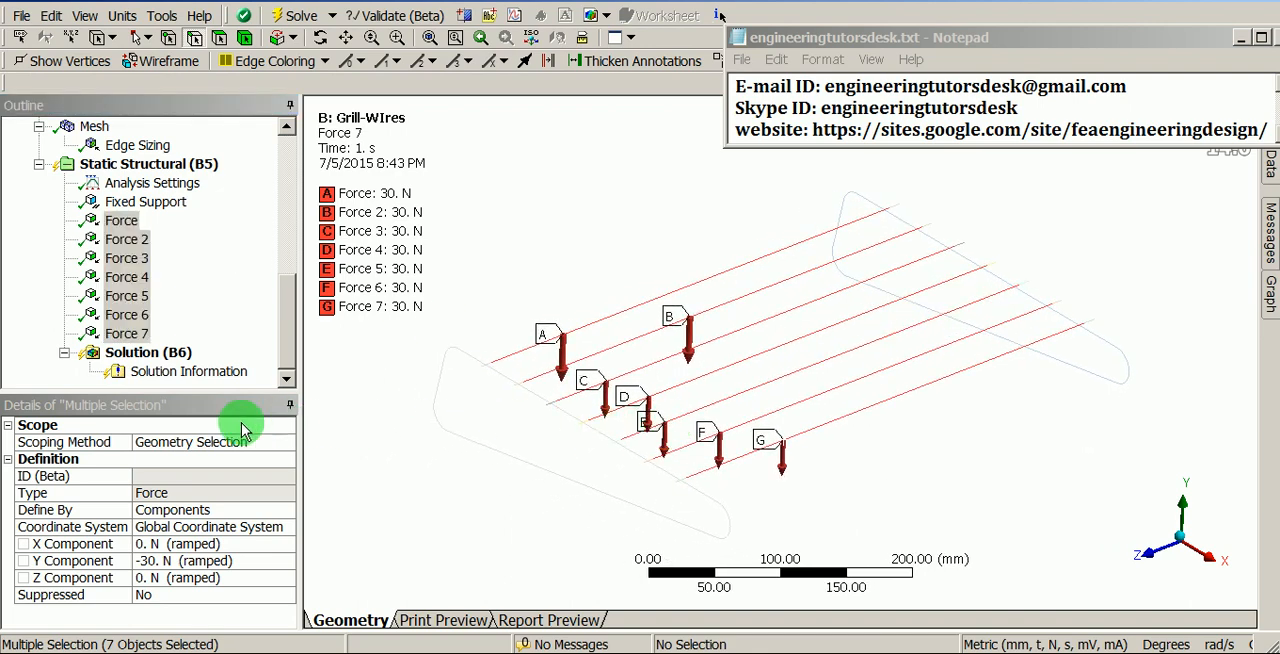
# - Add a Directional Deformation result for all bodies to the solution and orient it along the Y Axis
pyautogui.click(136, 352)
pyautogui.rightClick(157, 358)
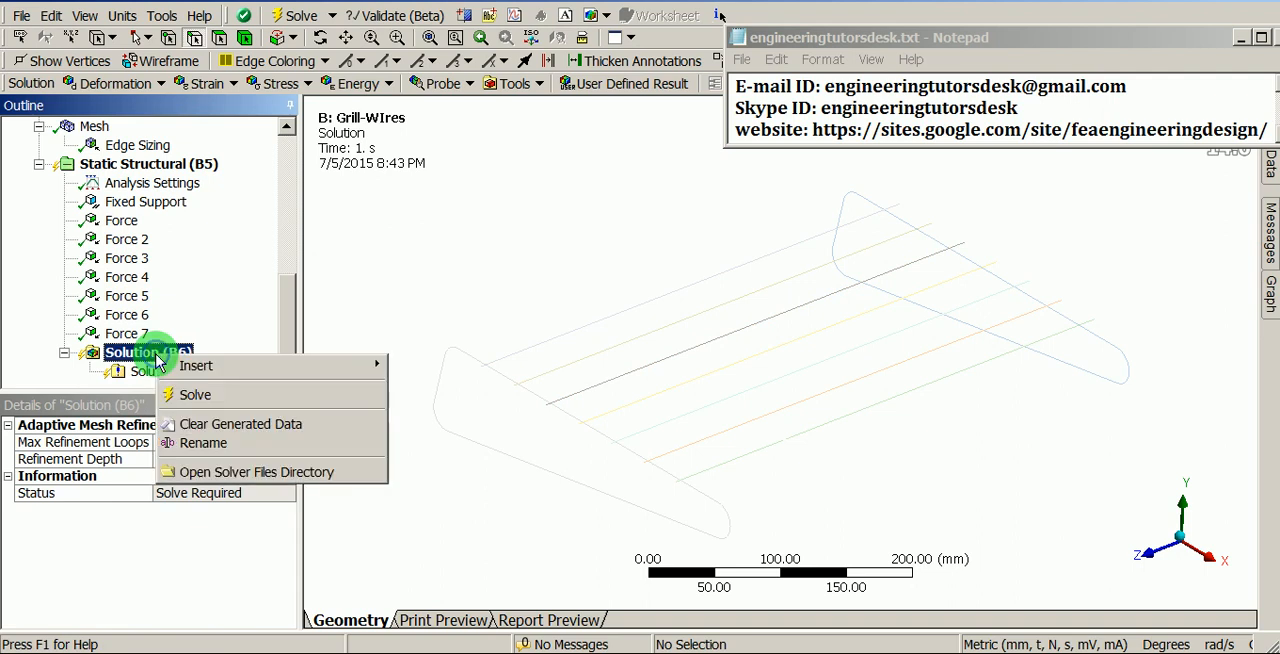
pyautogui.moveTo(246, 363)
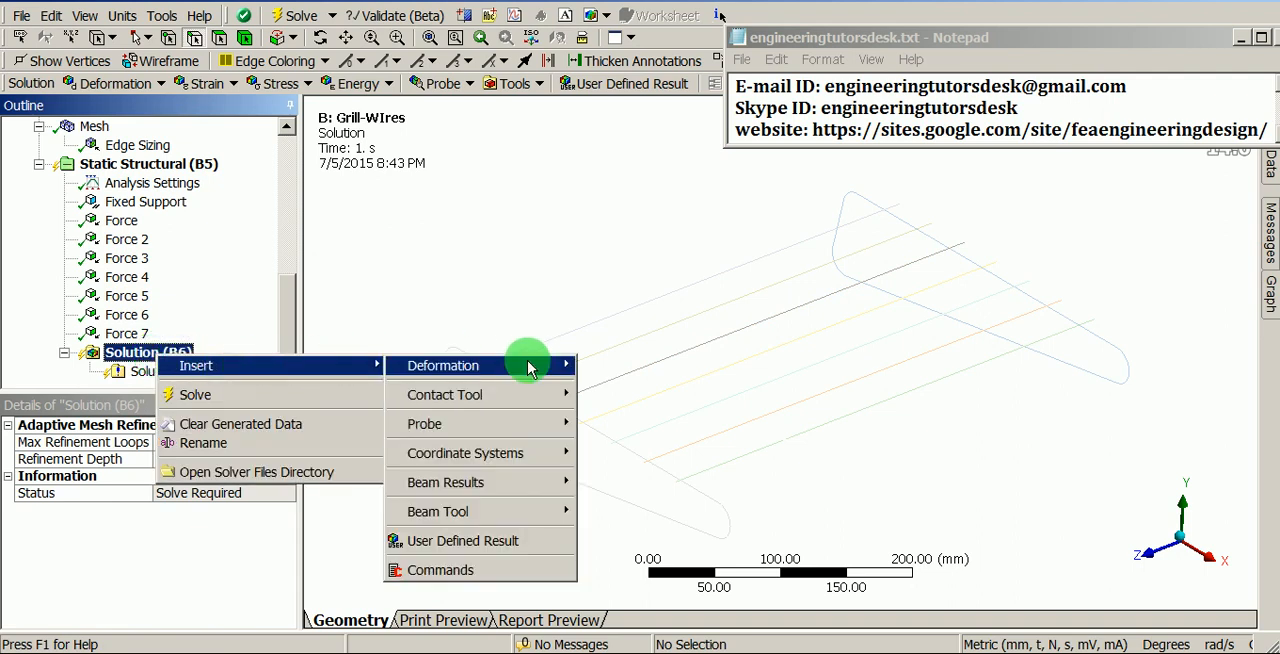
pyautogui.moveTo(530, 366)
pyautogui.click(634, 385)
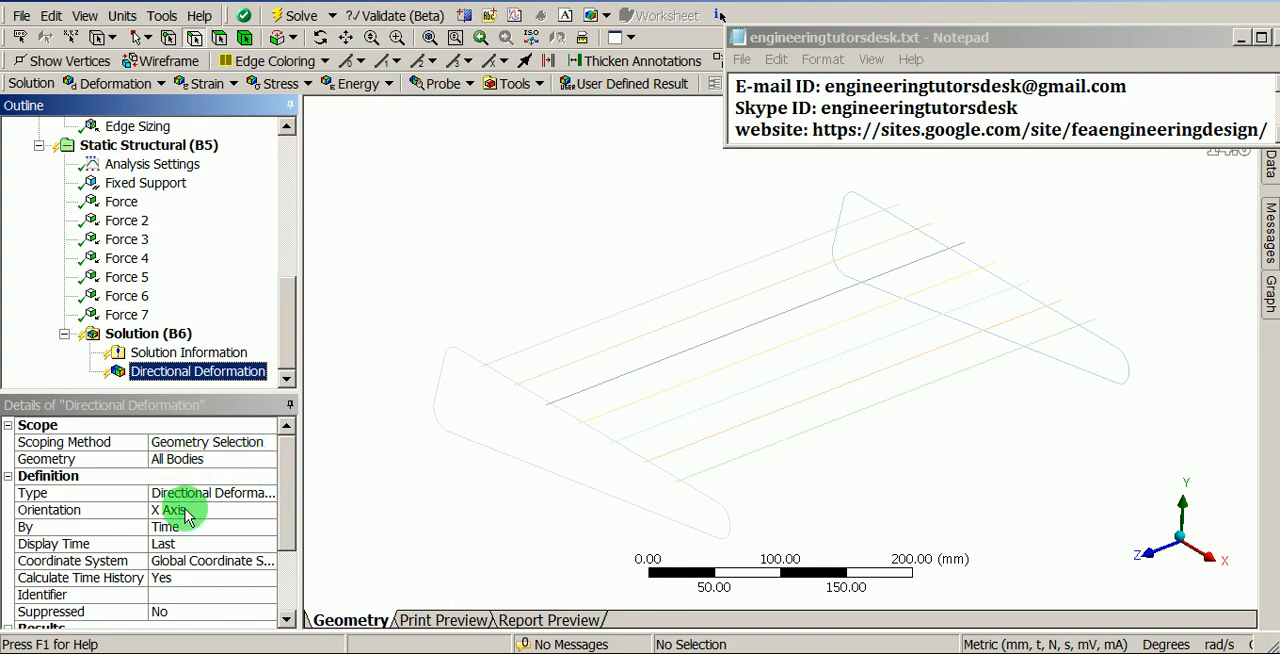
pyautogui.click(243, 509)
pyautogui.click(267, 511)
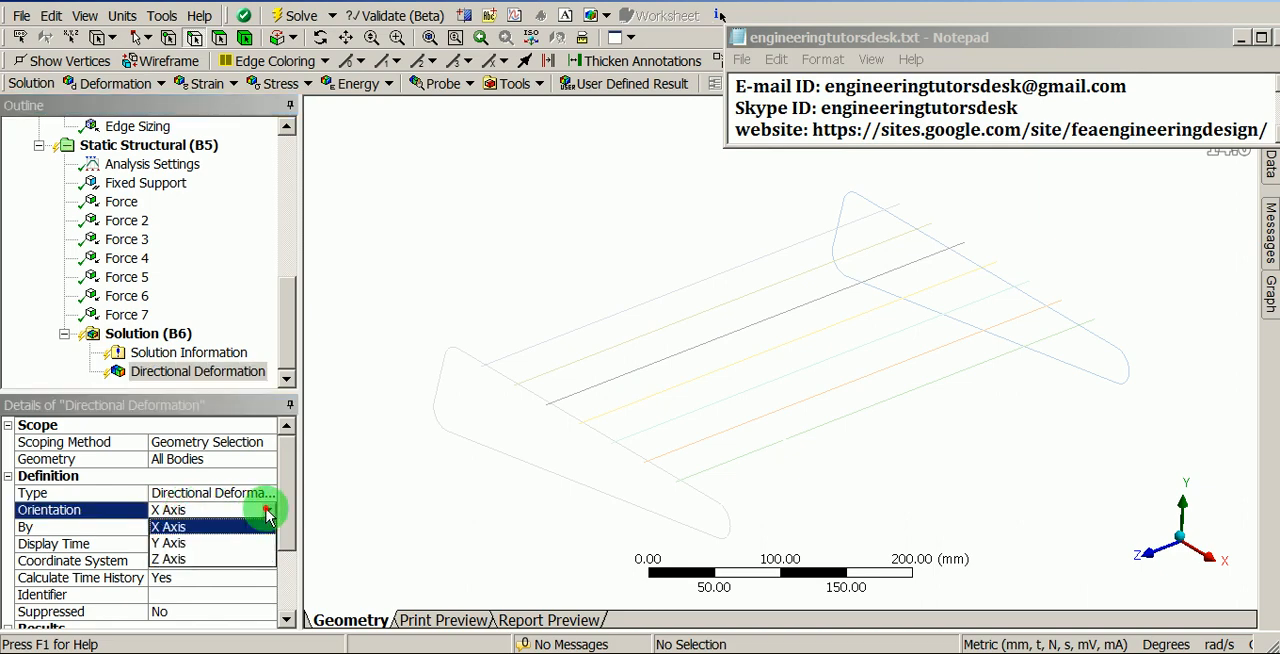
pyautogui.click(196, 545)
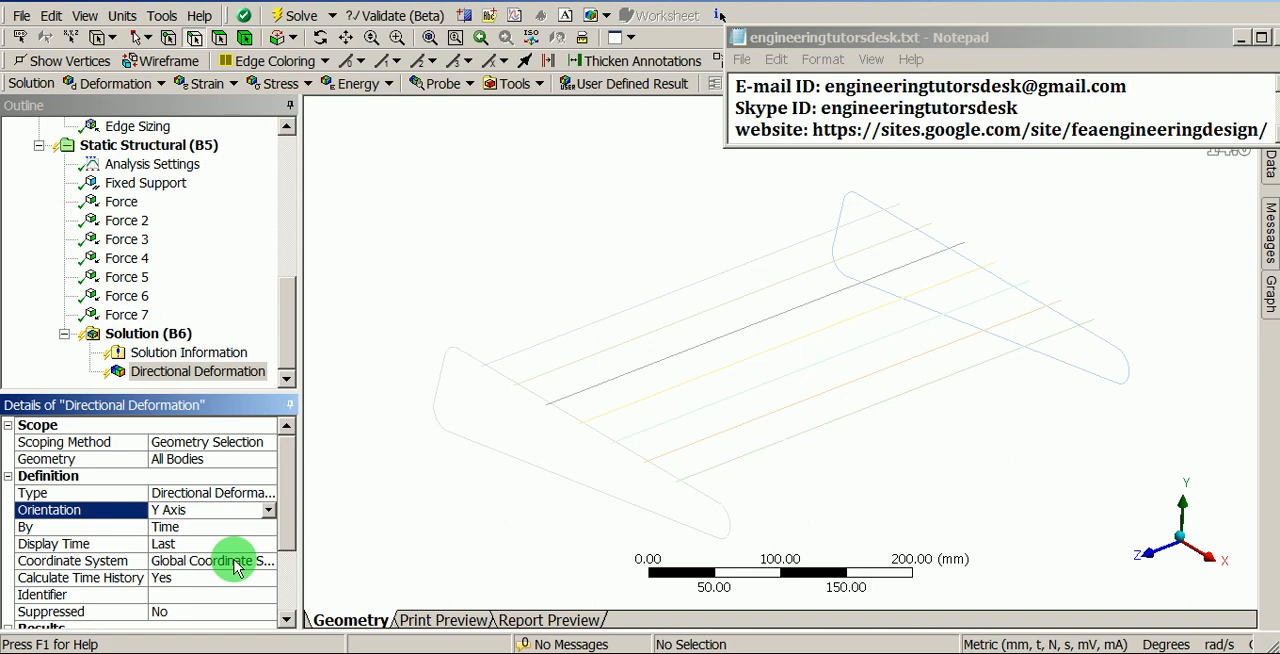
# - Add a Beam Tool covering all line bodies to the solution
pyautogui.click(152, 336)
pyautogui.rightClick(155, 340)
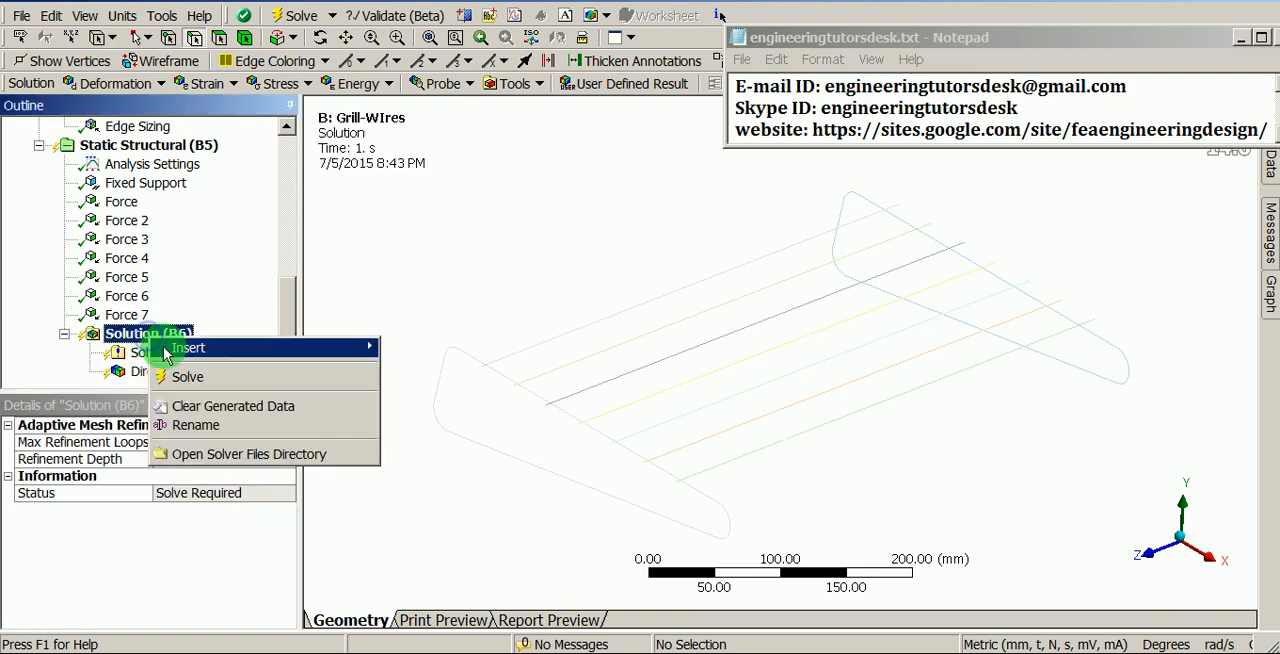
pyautogui.moveTo(164, 348)
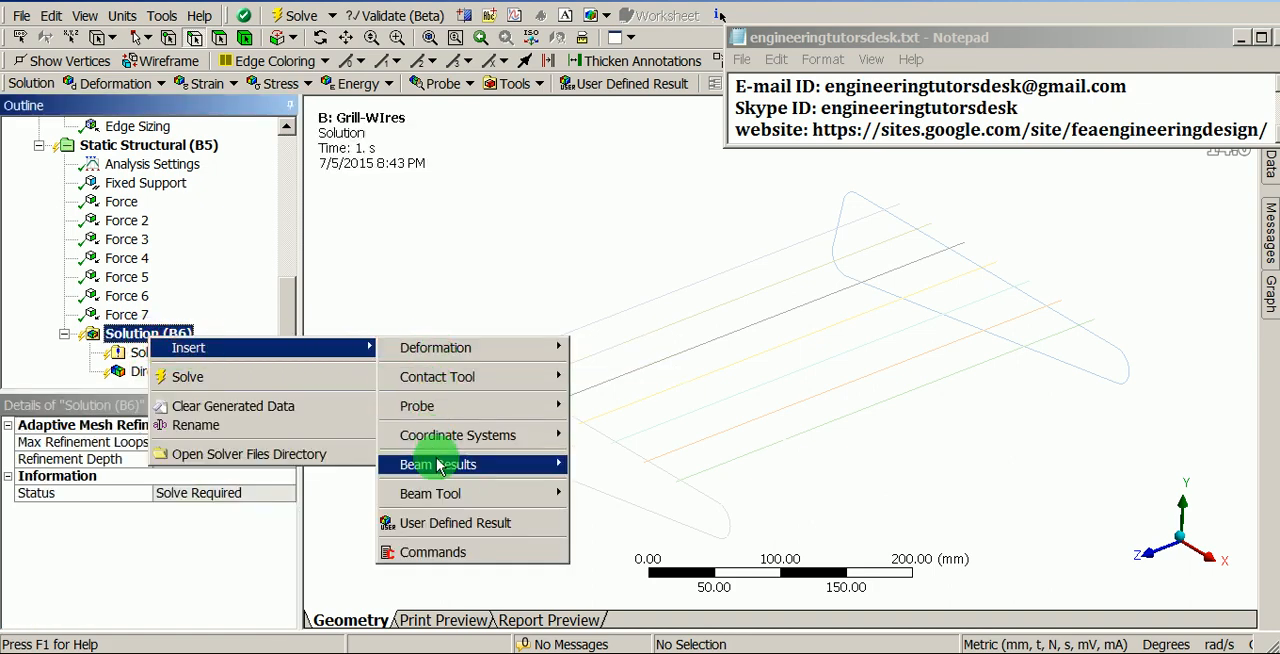
pyautogui.moveTo(441, 472)
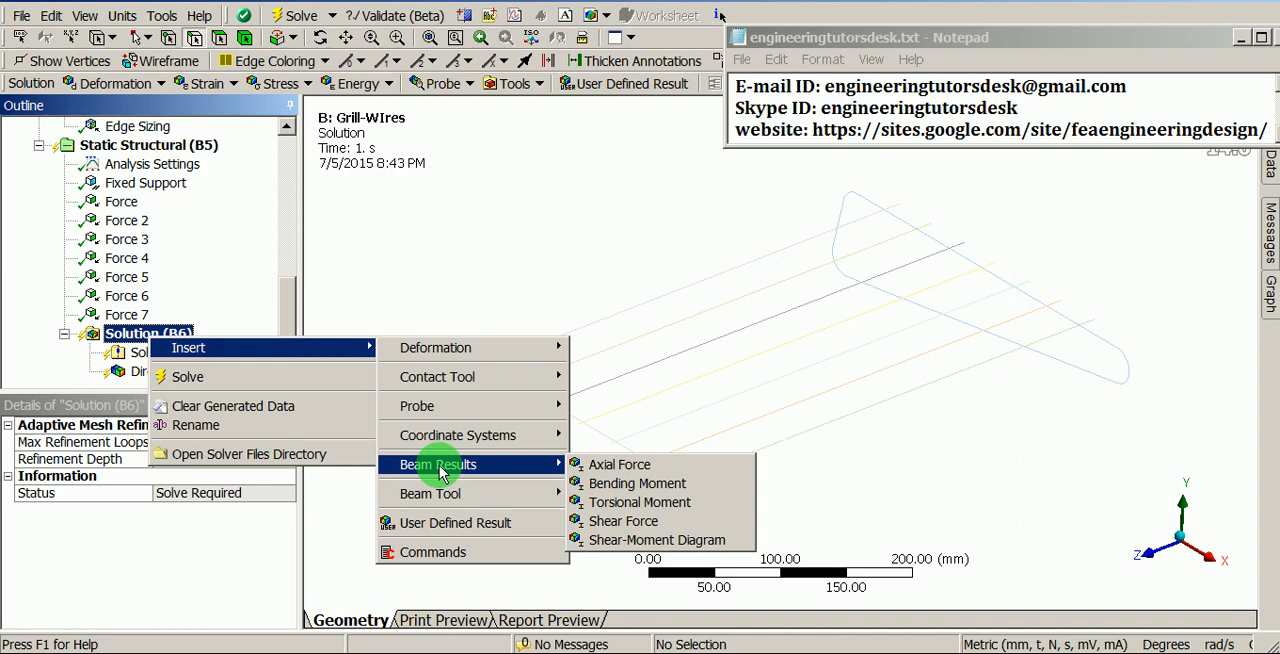
pyautogui.moveTo(440, 494)
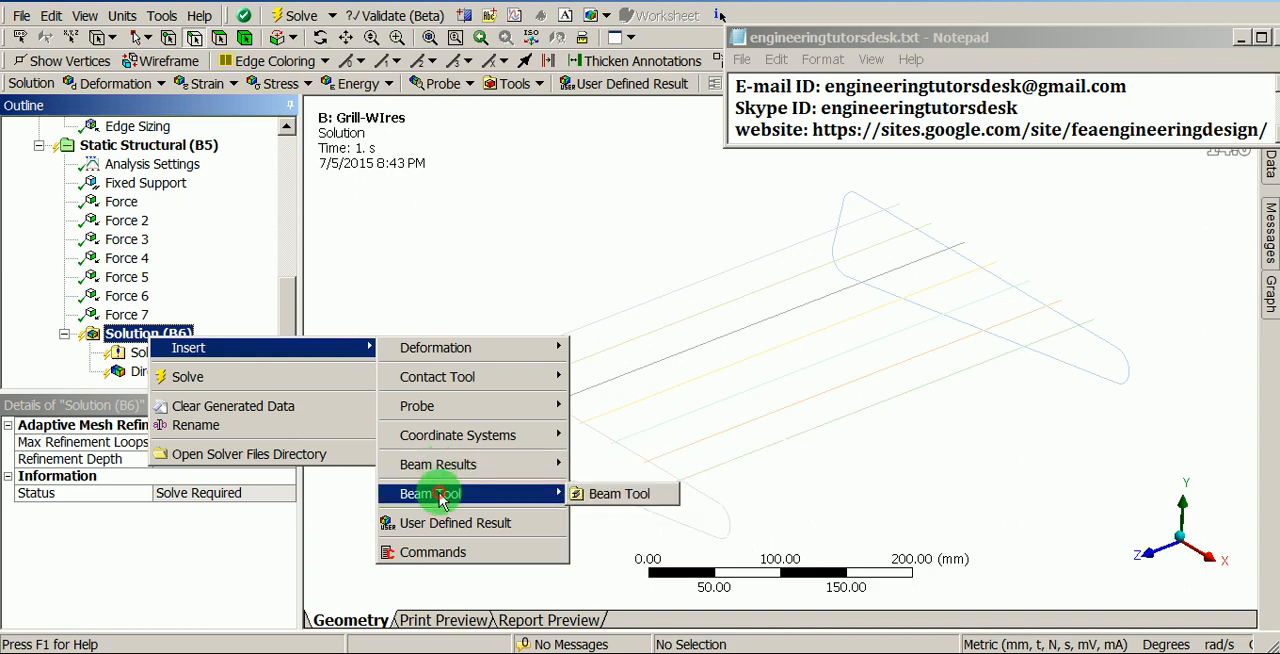
pyautogui.click(590, 497)
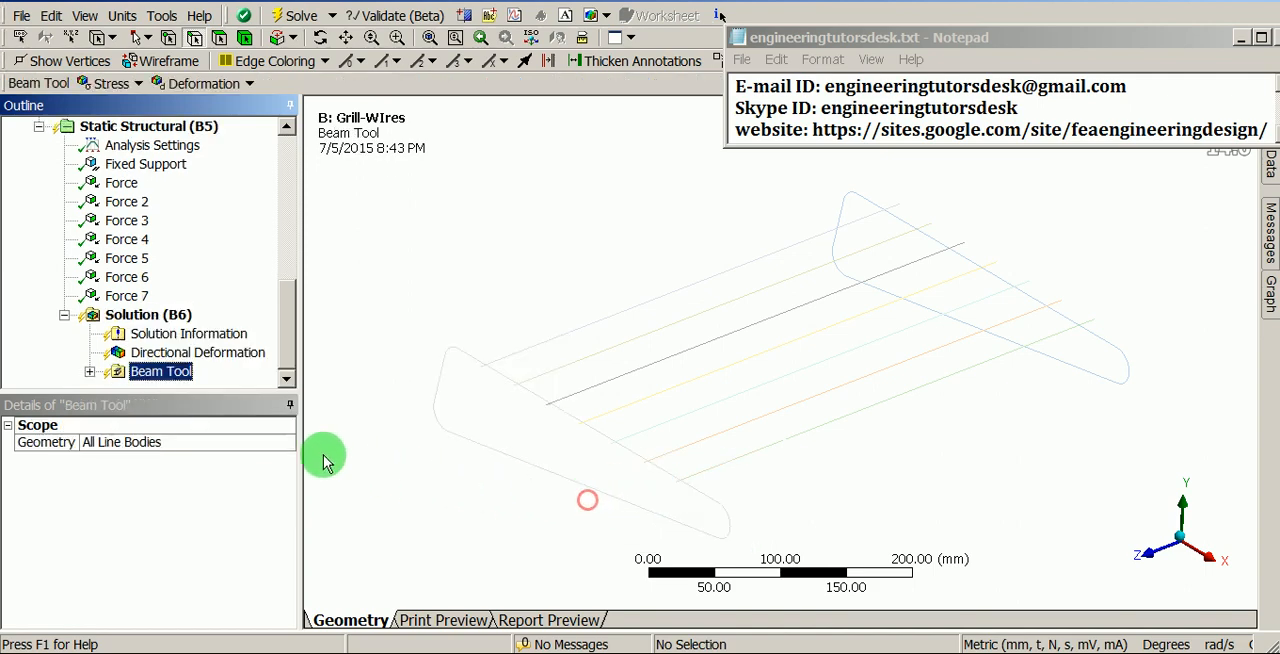
# - Add a Maximum Bending Stress result to the Beam Tool
pyautogui.rightClick(162, 378)
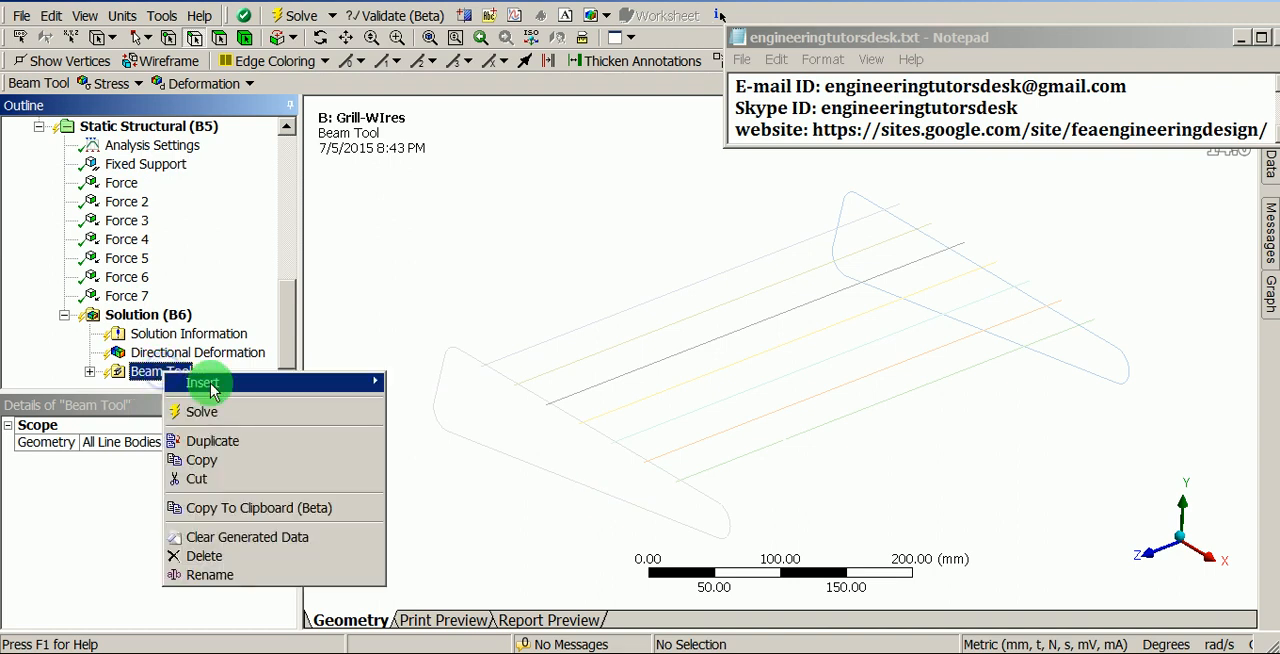
pyautogui.moveTo(233, 386)
pyautogui.moveTo(440, 412)
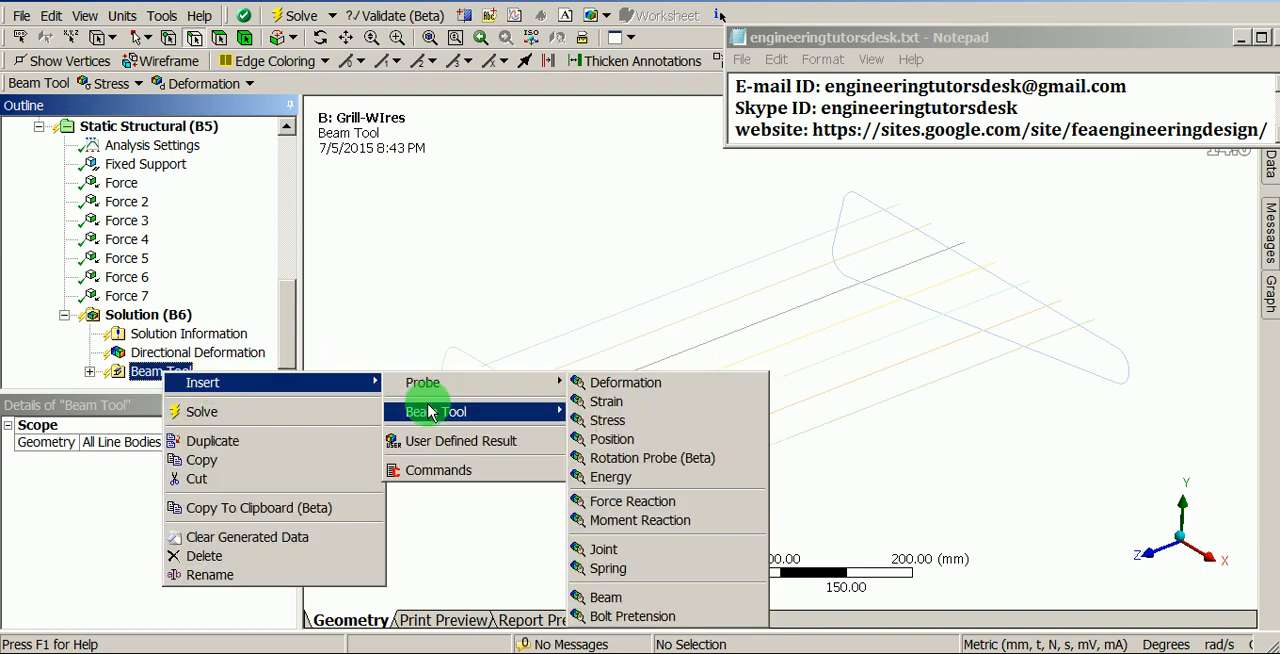
pyautogui.moveTo(596, 416)
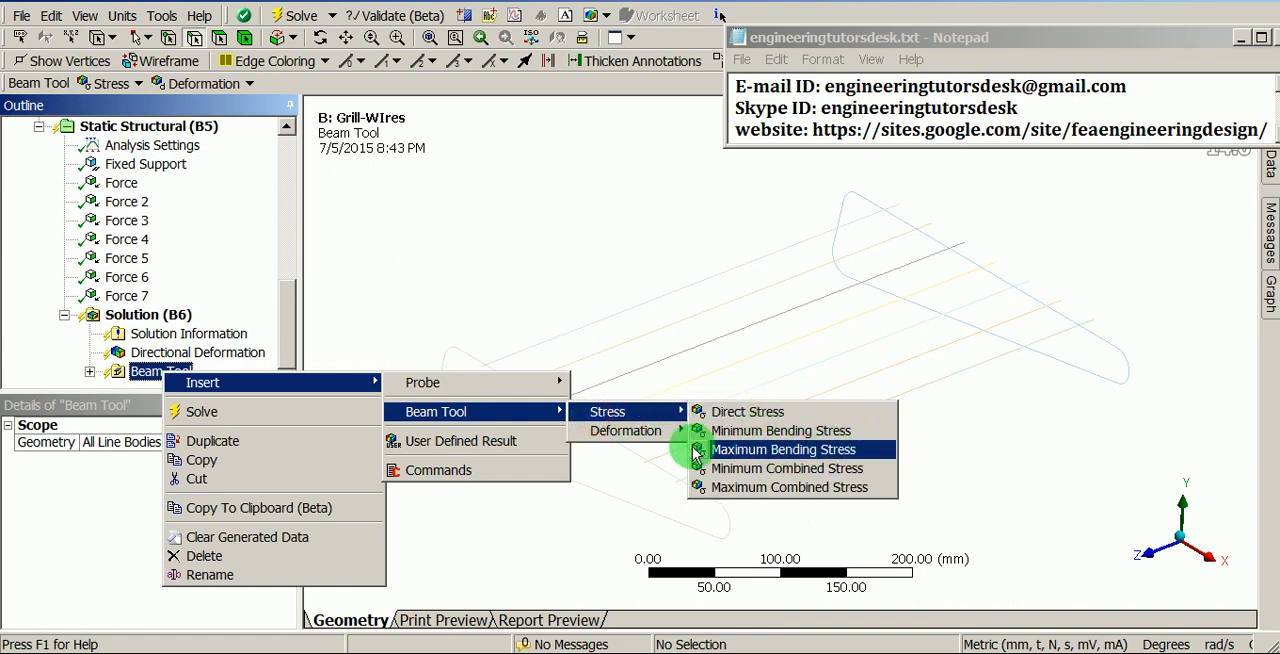
pyautogui.click(812, 449)
pyautogui.keyDown('shift'); pyautogui.moveTo(598, 279); pyautogui.dragTo(611, 358, button='middle'); pyautogui.keyUp('shift')
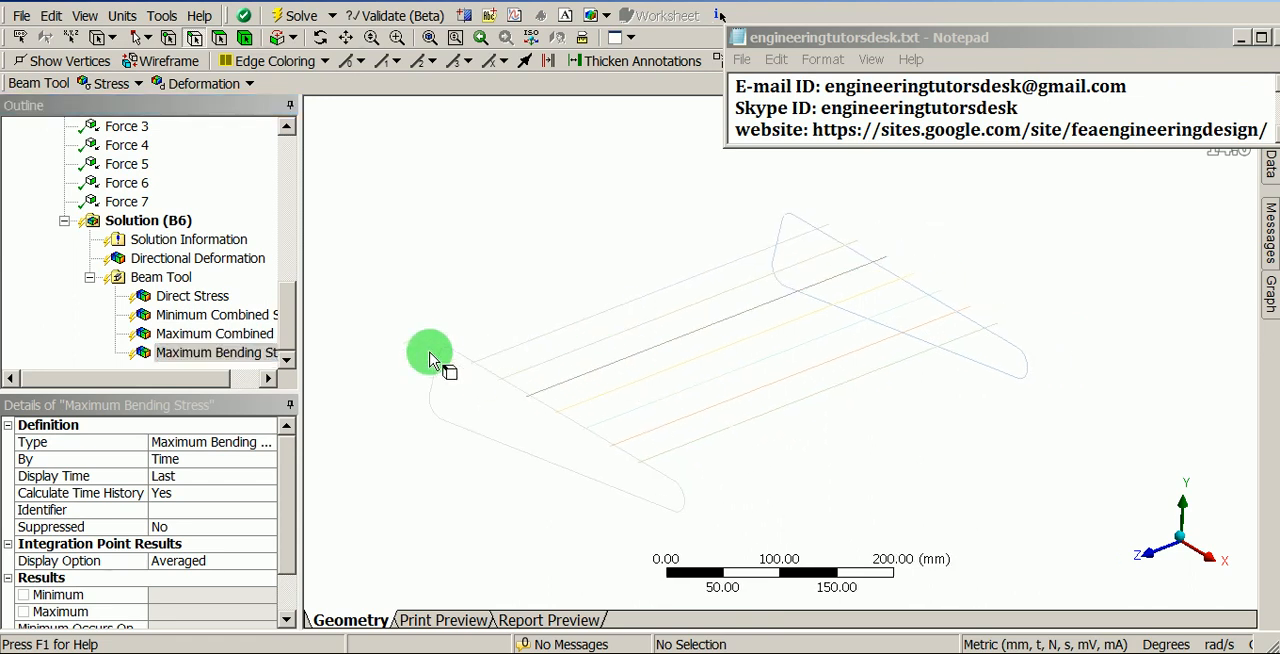
# - Insert a Force Reaction probe and assign Fixed Support as its boundary condition
pyautogui.click(160, 277)
pyautogui.rightClick(175, 280)
pyautogui.moveTo(218, 292)
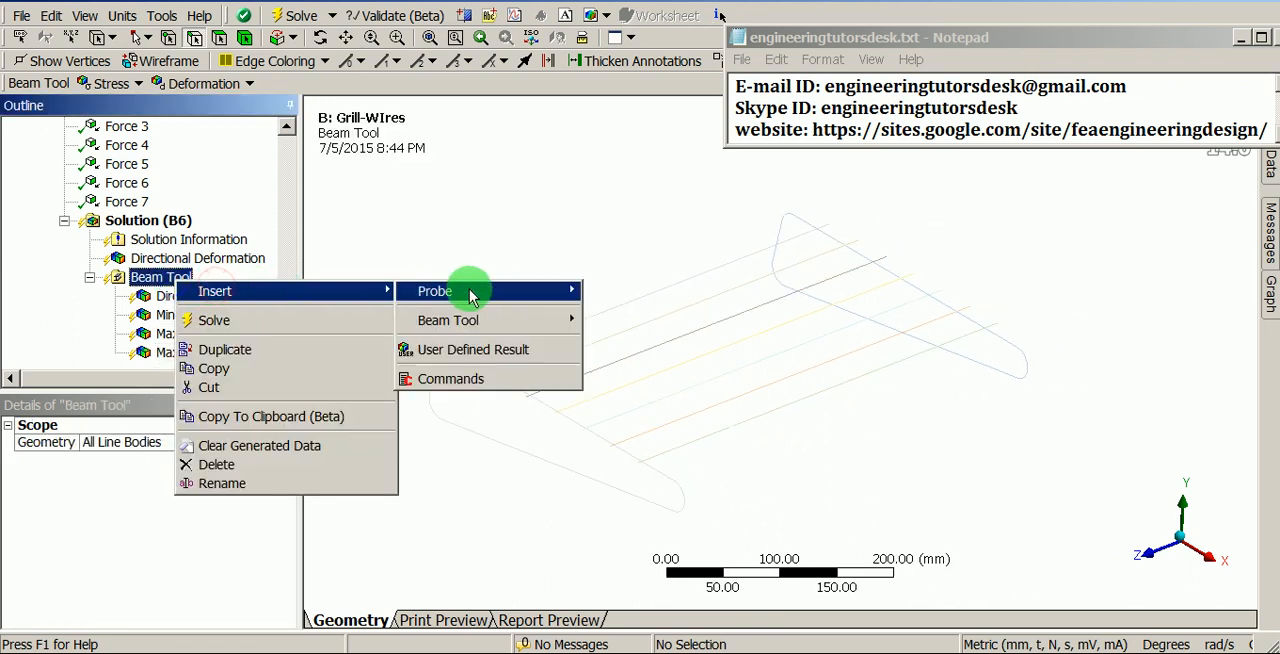
pyautogui.moveTo(497, 296)
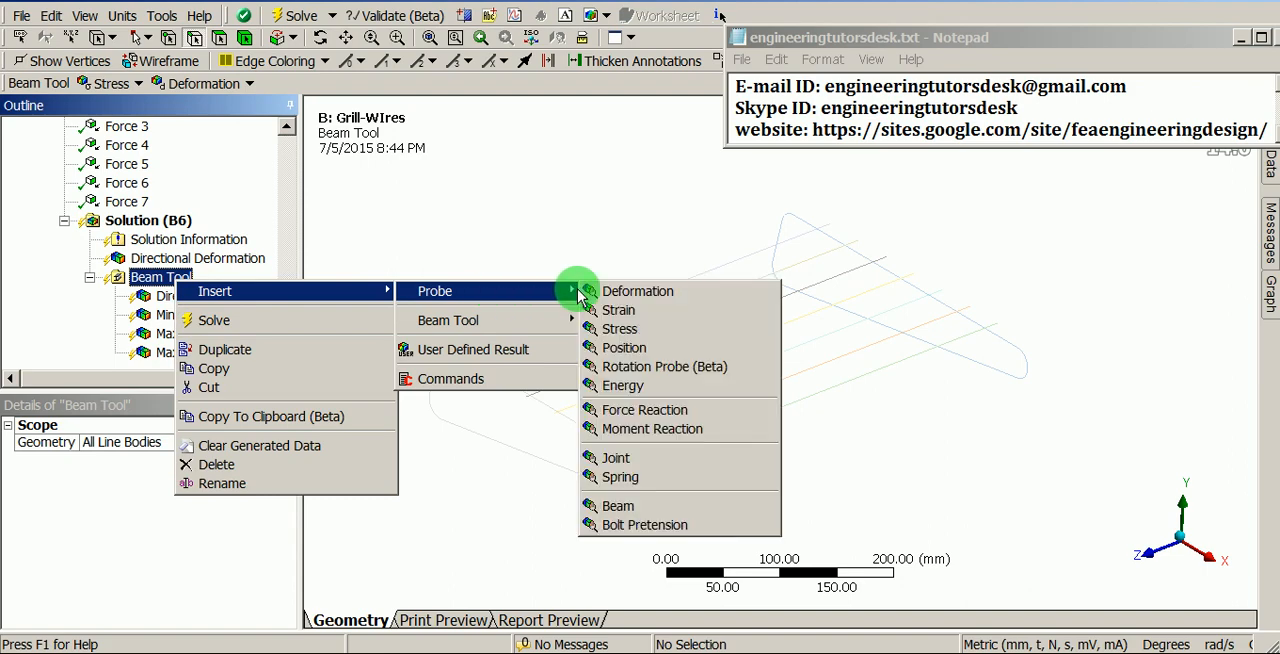
pyautogui.click(607, 411)
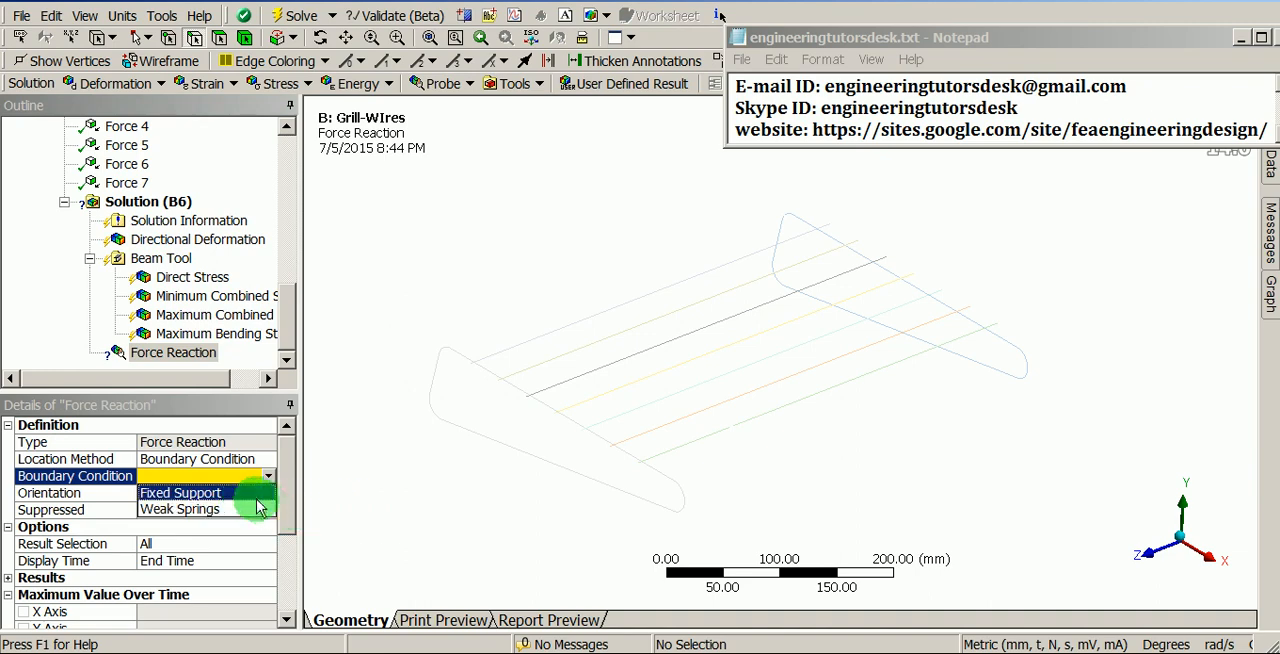
pyautogui.click(200, 493)
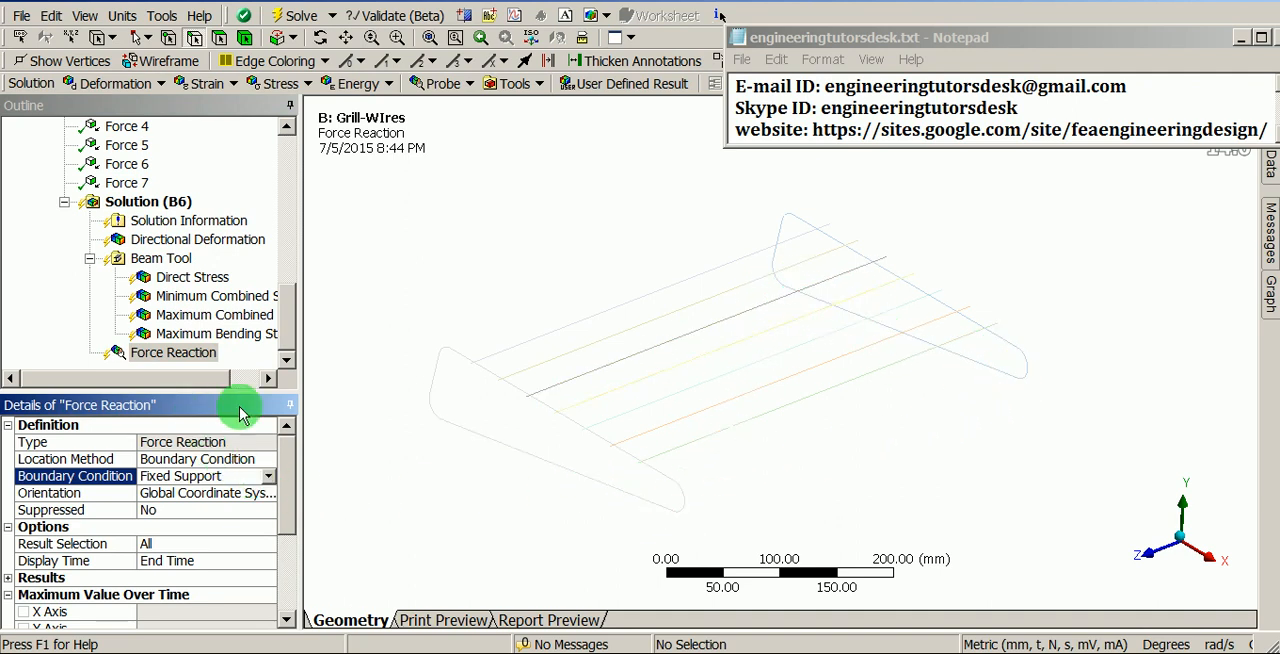
pyautogui.moveTo(481, 377)
pyautogui.keyDown('shift'); pyautogui.mouseDown(button='middle')
pyautogui.moveTo(480, 388)
pyautogui.moveTo(480, 357)
pyautogui.mouseUp(button='middle'); pyautogui.keyUp('shift')
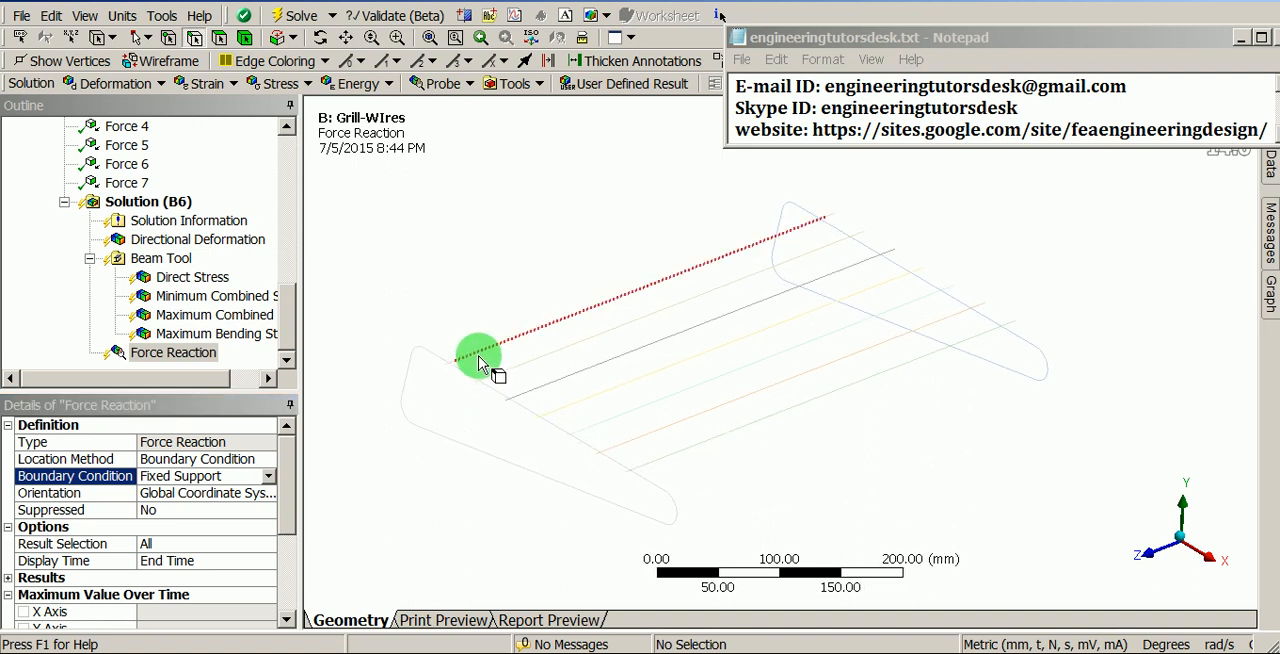
# - Turn on Auto Time Stepping in the analysis settings and set the initial substeps to 50
pyautogui.click(292, 333)
pyautogui.moveTo(292, 333); pyautogui.dragTo(266, 271)
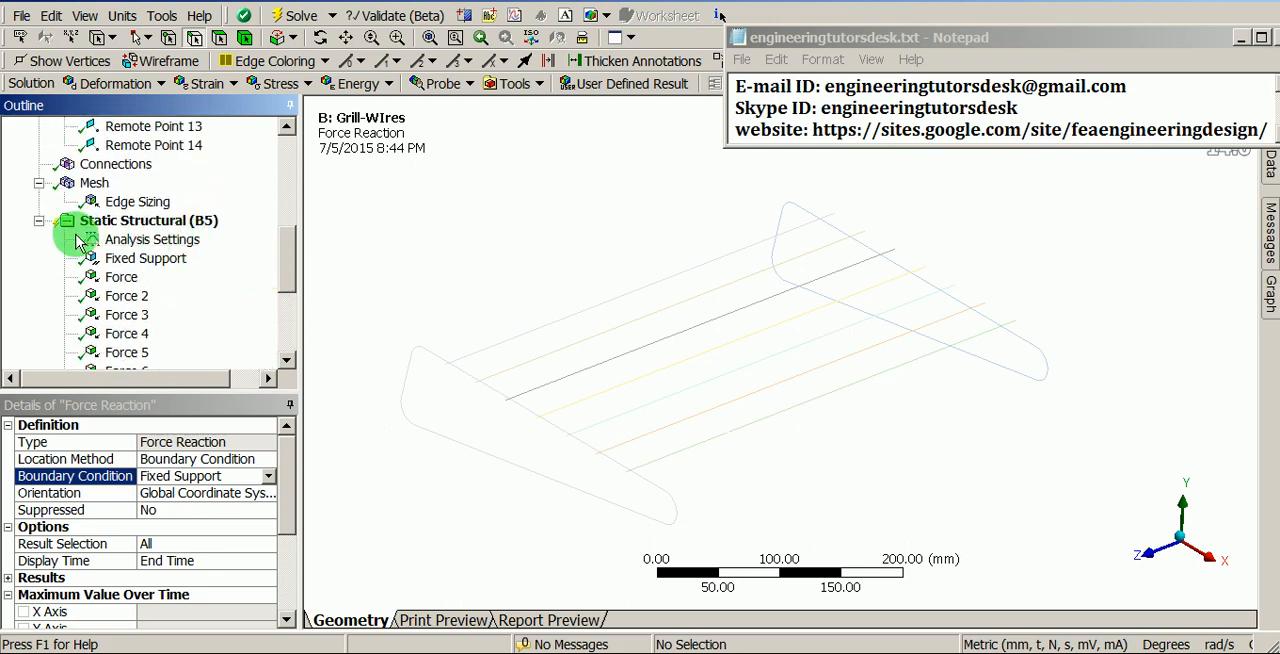
pyautogui.click(168, 242)
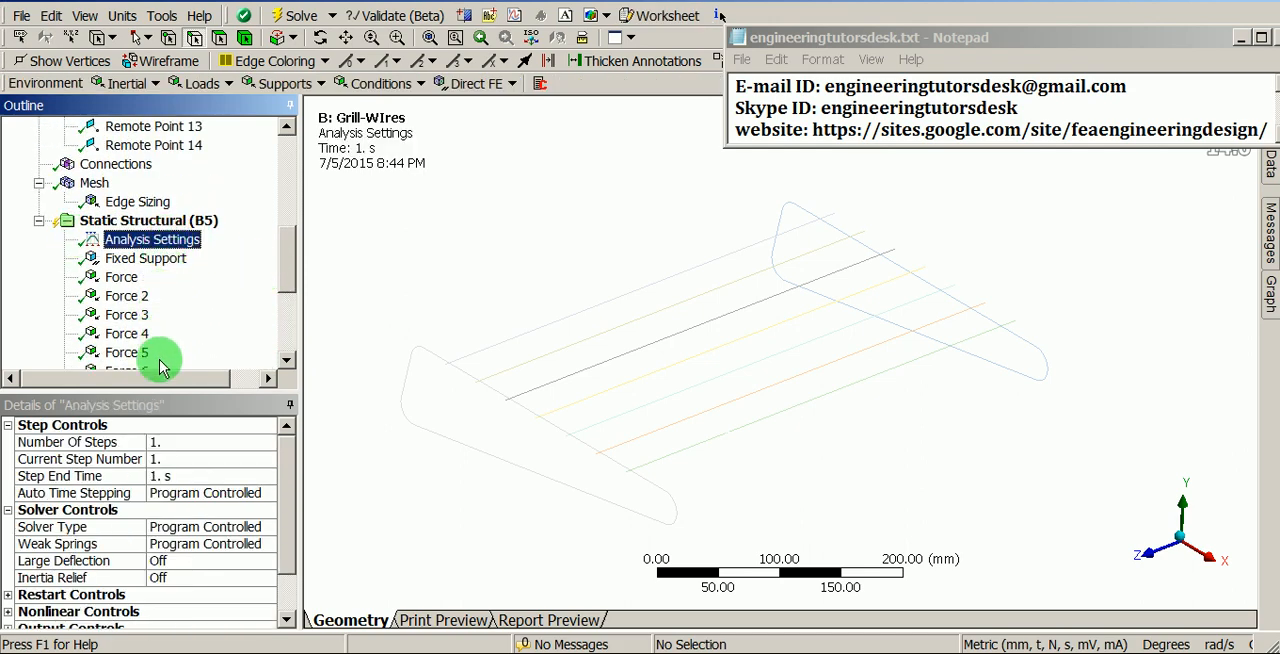
pyautogui.click(264, 494)
pyautogui.click(267, 497)
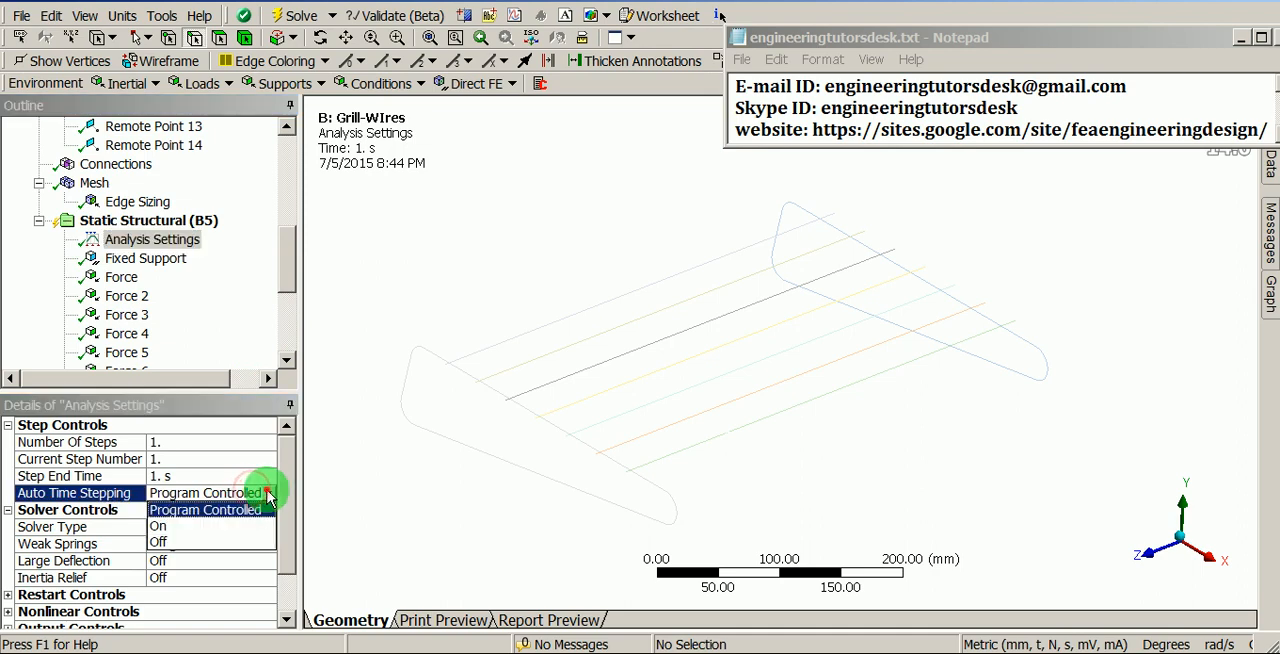
pyautogui.click(185, 527)
pyautogui.click(178, 527)
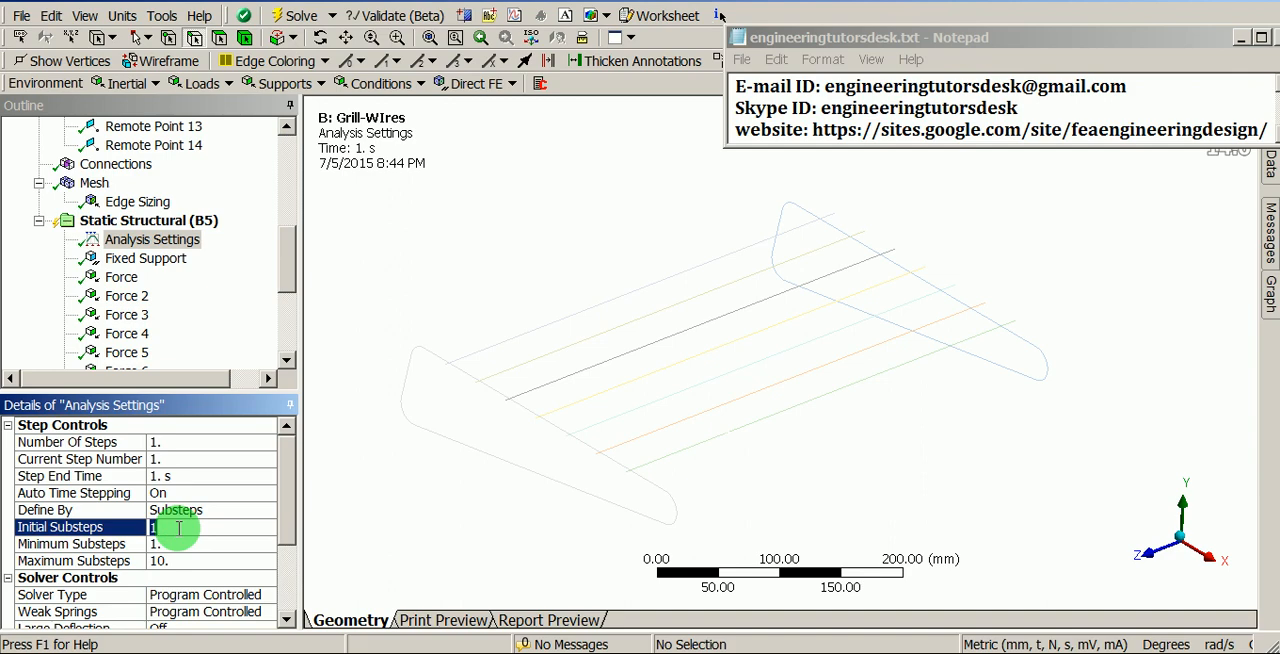
pyautogui.write('50')
pyautogui.press('Return')
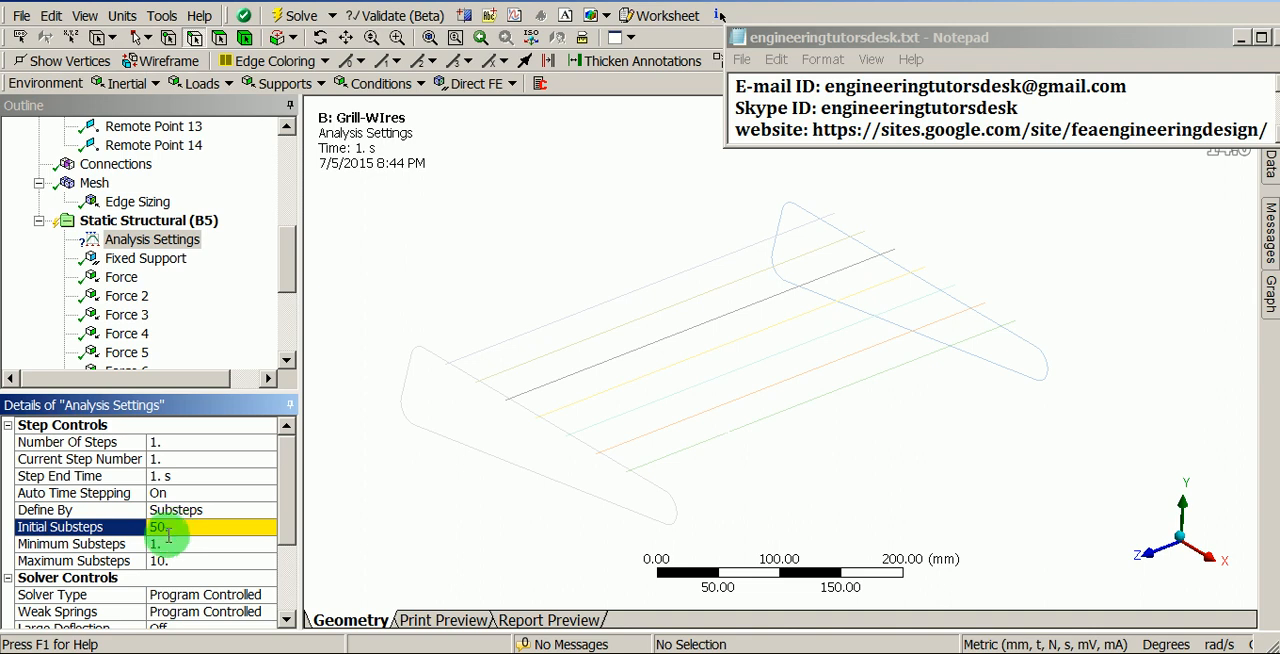
# - Set the minimum substeps to 10 and the maximum substeps to 100
pyautogui.click(159, 544)
pyautogui.write('10')
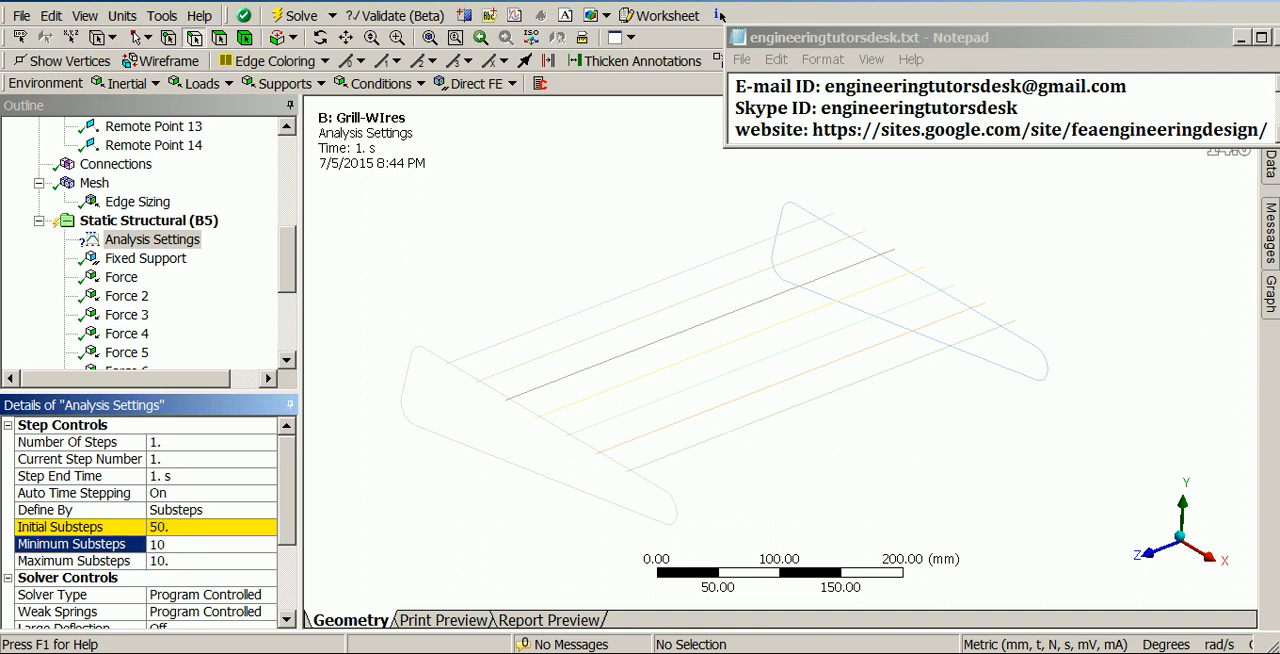
pyautogui.click(160, 544)
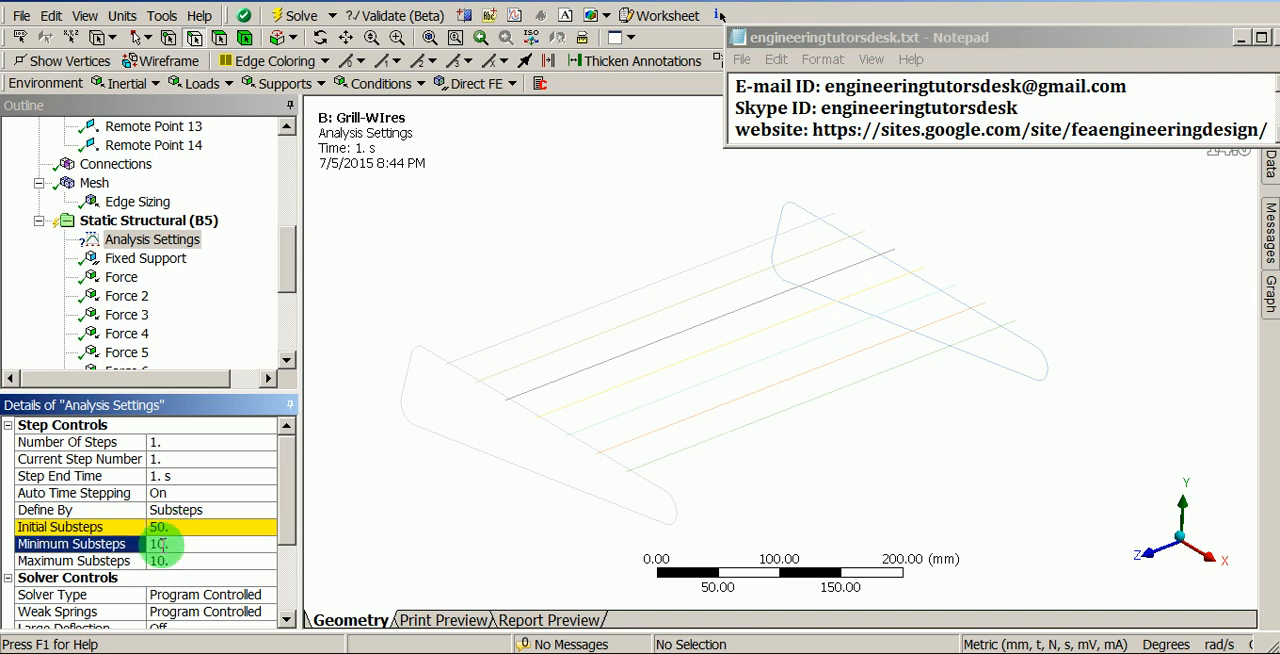
pyautogui.click(186, 561)
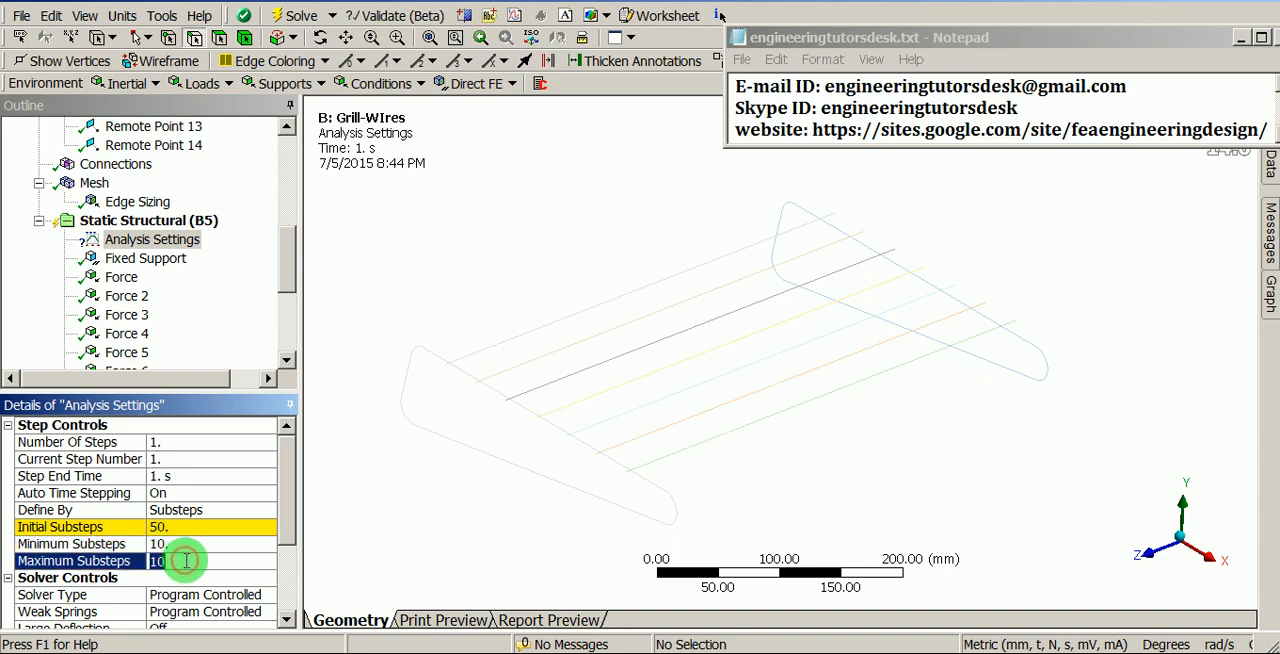
pyautogui.write('1')
pyautogui.click(186, 561)
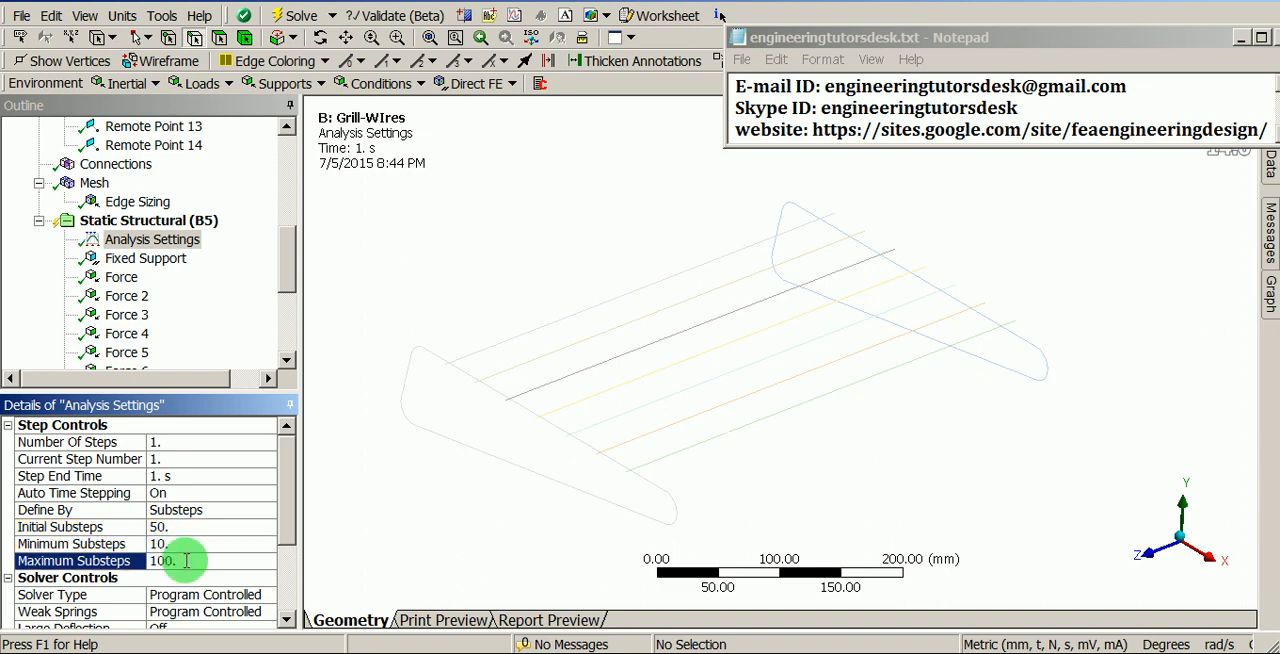
# - Turn on Large Deflection in the solver controls of the analysis settings
pyautogui.moveTo(286, 517); pyautogui.dragTo(286, 581)
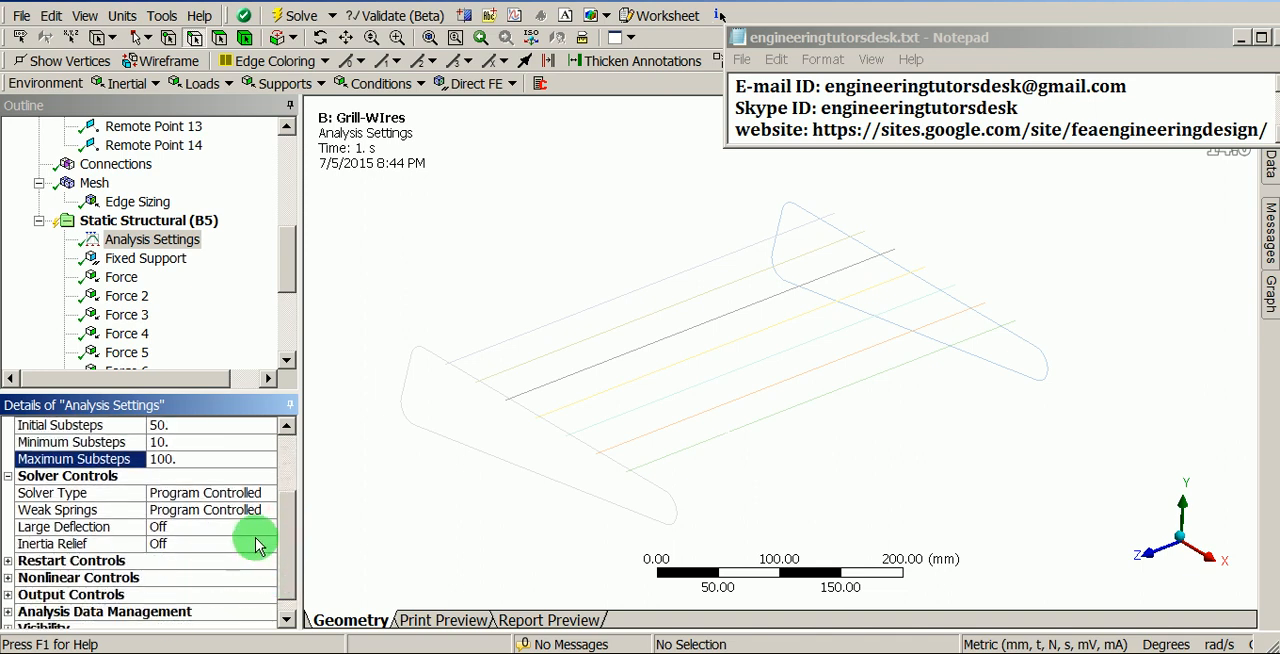
pyautogui.click(224, 528)
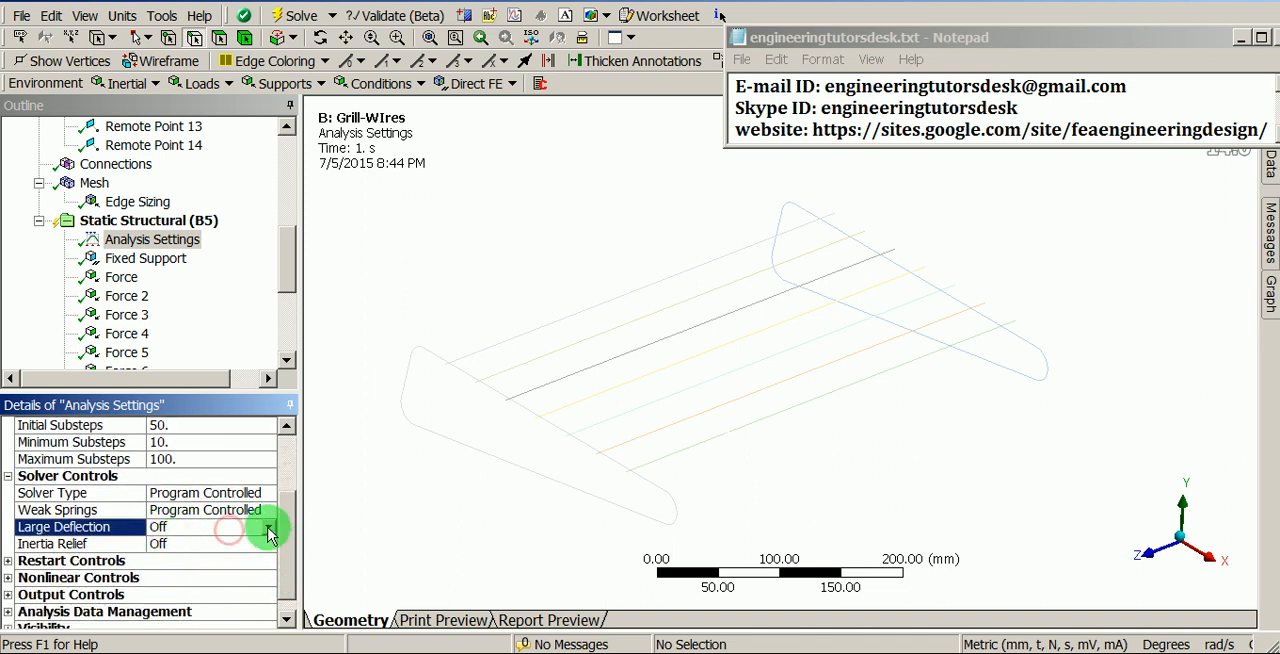
pyautogui.click(268, 527)
pyautogui.click(186, 560)
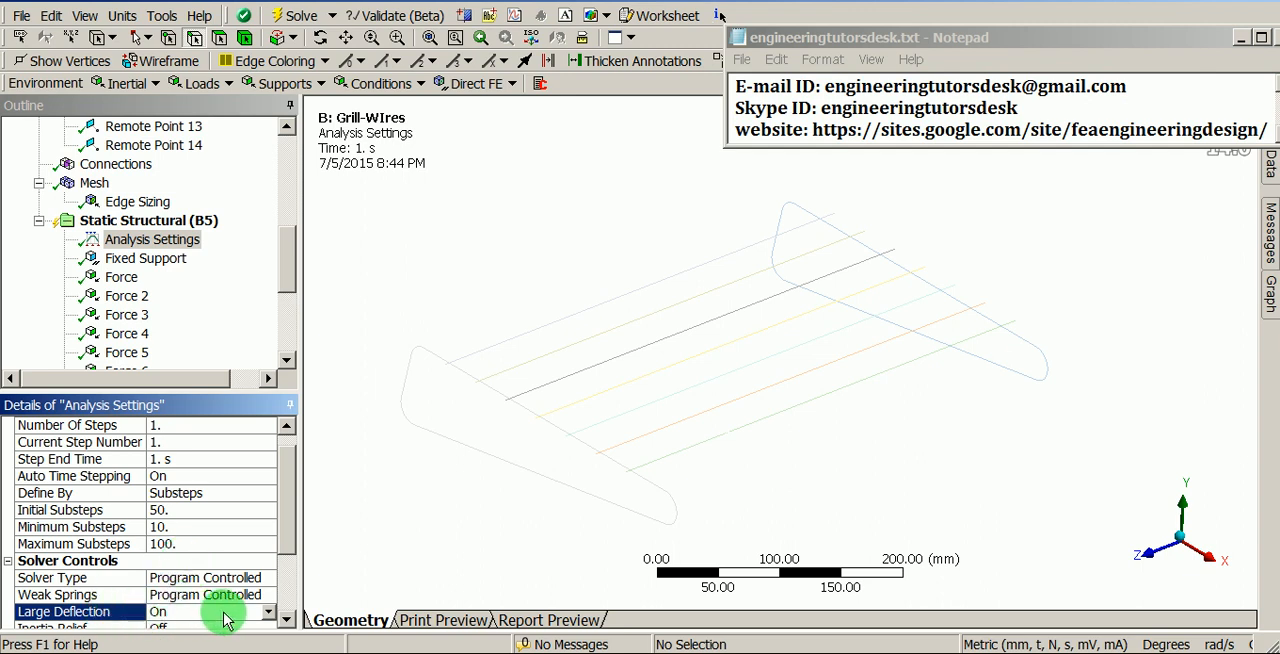
pyautogui.moveTo(286, 537); pyautogui.dragTo(290, 605)
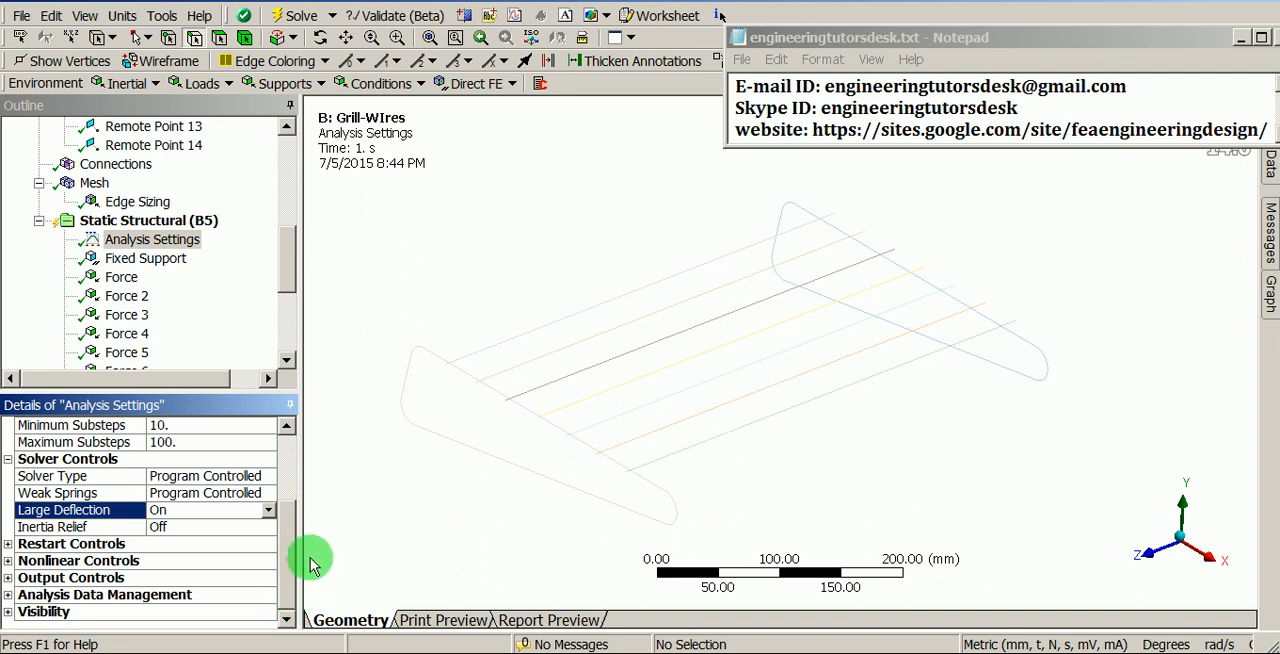
# - Solve the static structural analysis, moving the solution status and Notepad windows clear of the model
pyautogui.moveTo(283, 268); pyautogui.dragTo(277, 337)
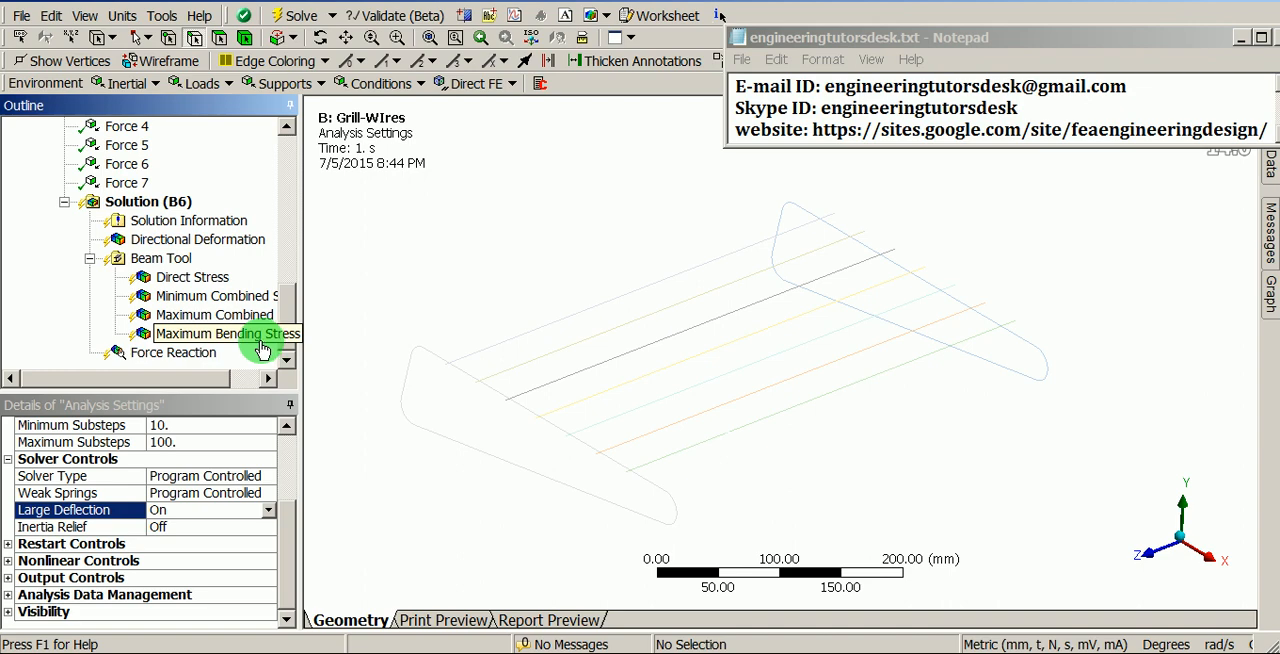
pyautogui.rightClick(135, 202)
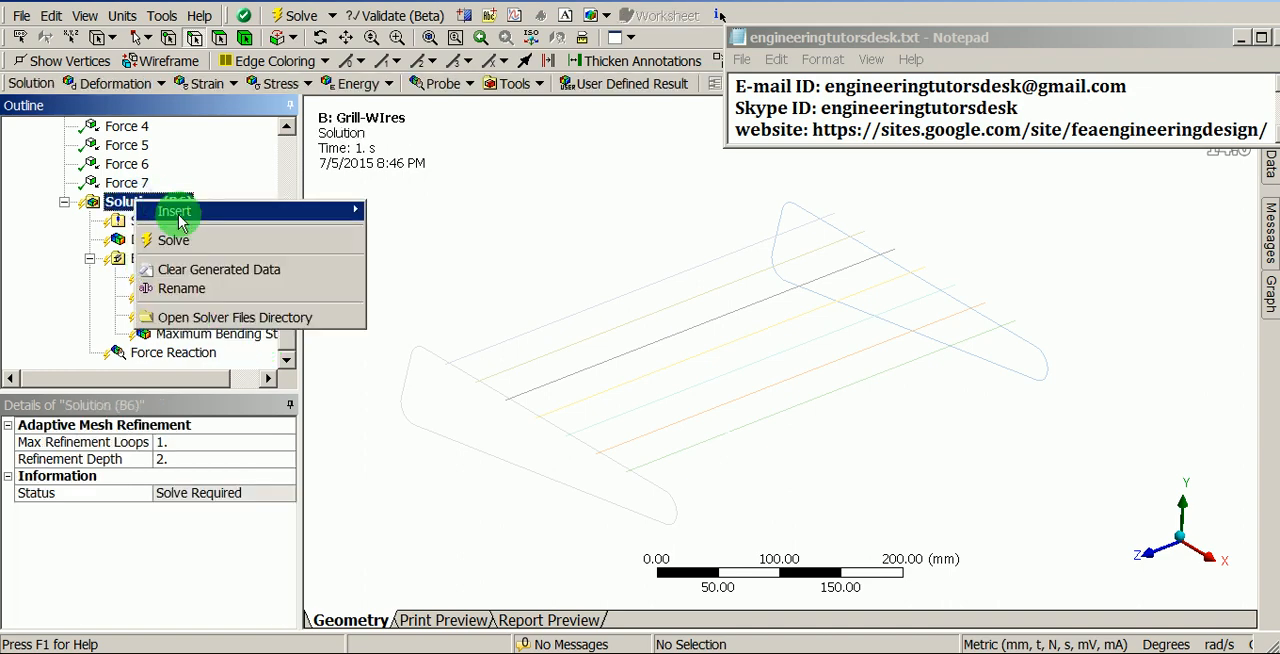
pyautogui.moveTo(178, 214)
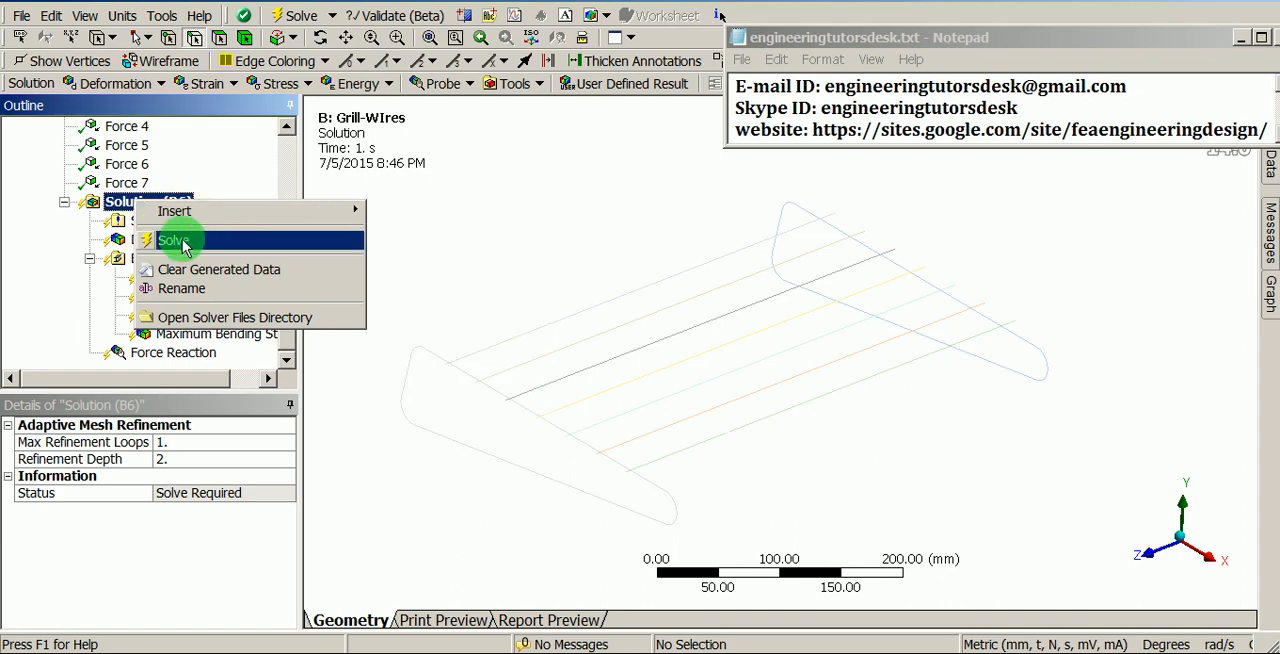
pyautogui.click(174, 240)
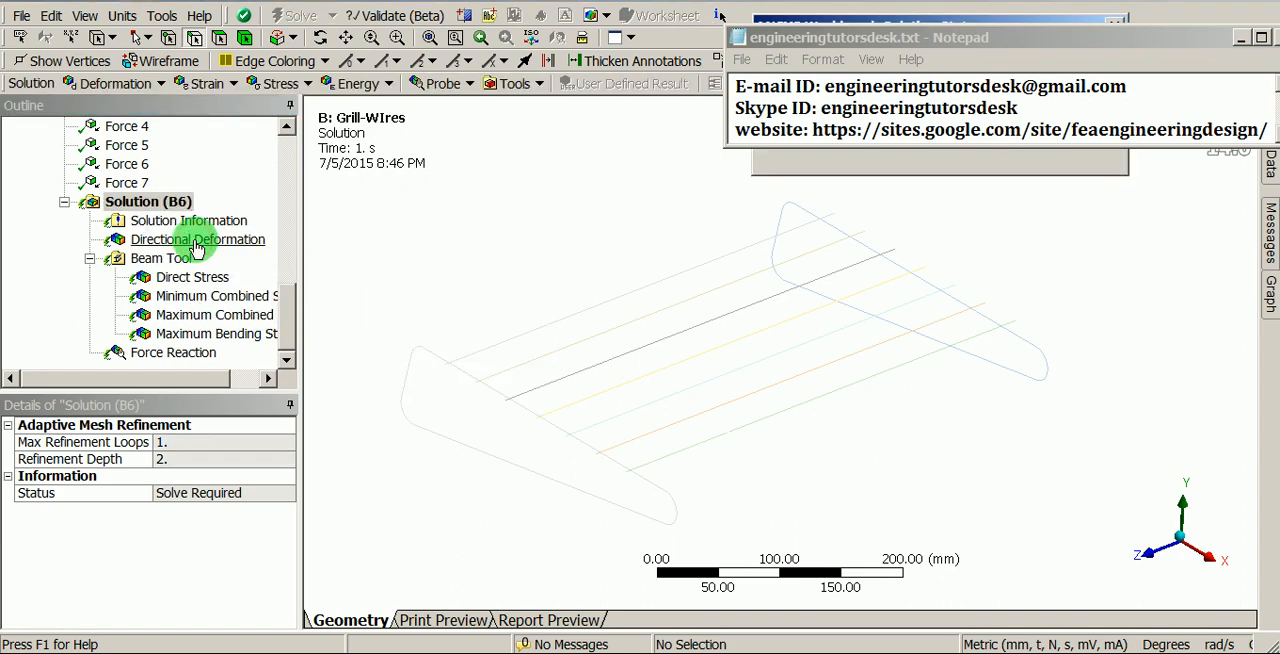
pyautogui.moveTo(907, 39); pyautogui.dragTo(914, 157)
pyautogui.moveTo(920, 32); pyautogui.dragTo(583, 270)
pyautogui.moveTo(971, 162); pyautogui.dragTo(971, 18)
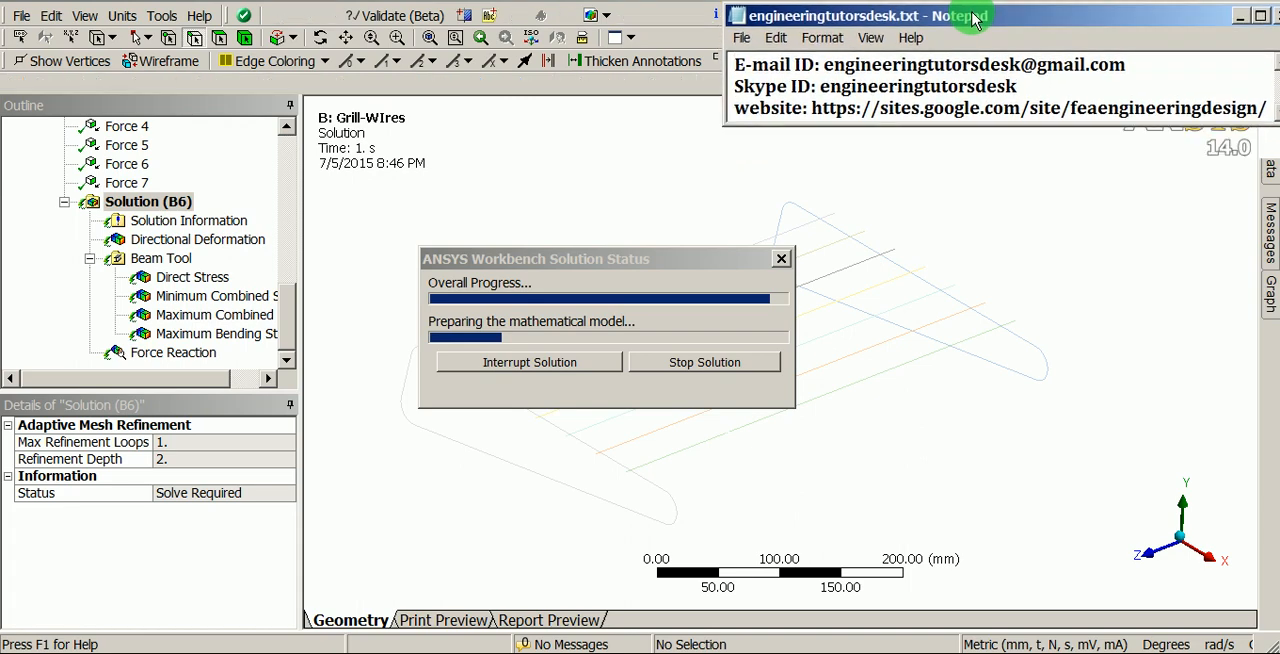
pyautogui.moveTo(713, 256); pyautogui.dragTo(1060, 312)
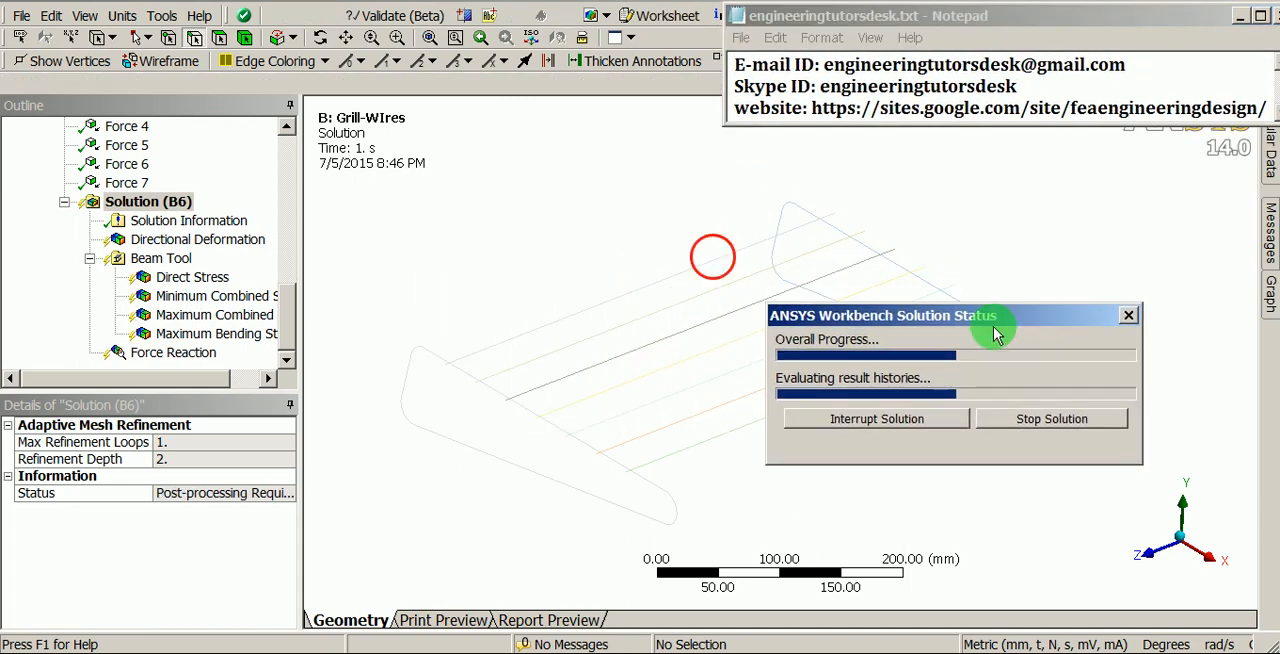
# - Show the Force Convergence plot as the output of Solution Information
pyautogui.click(218, 220)
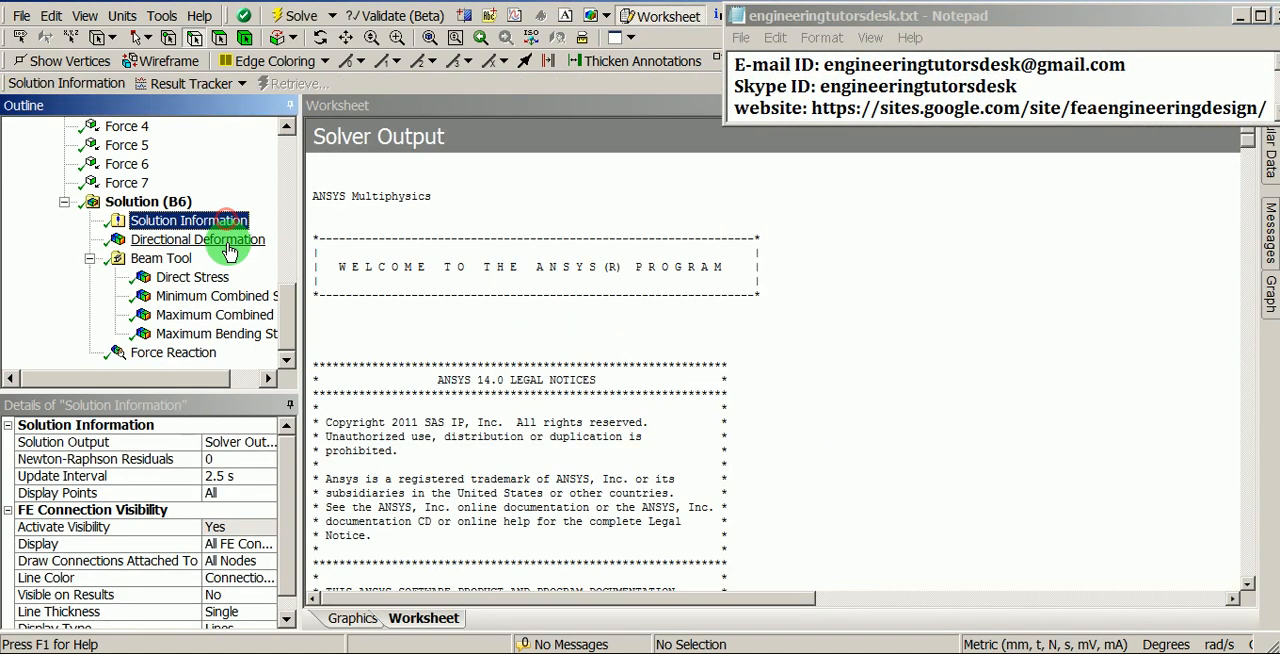
pyautogui.click(248, 442)
pyautogui.click(268, 442)
pyautogui.click(232, 475)
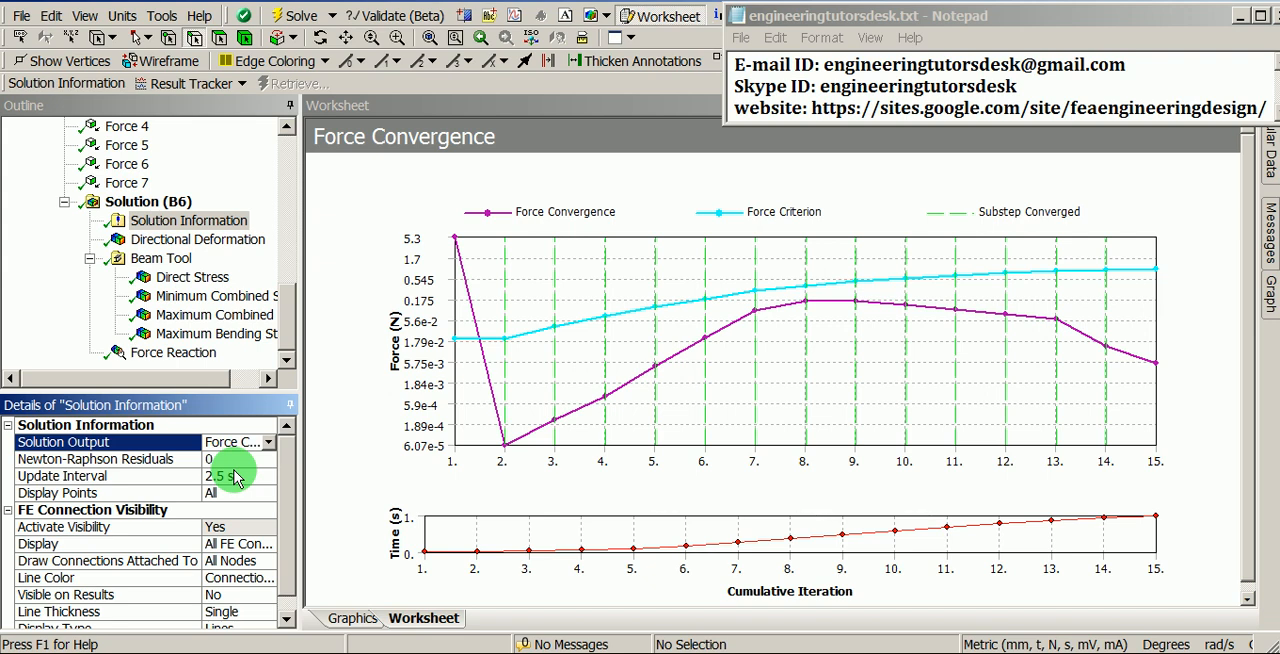
pyautogui.click(291, 330)
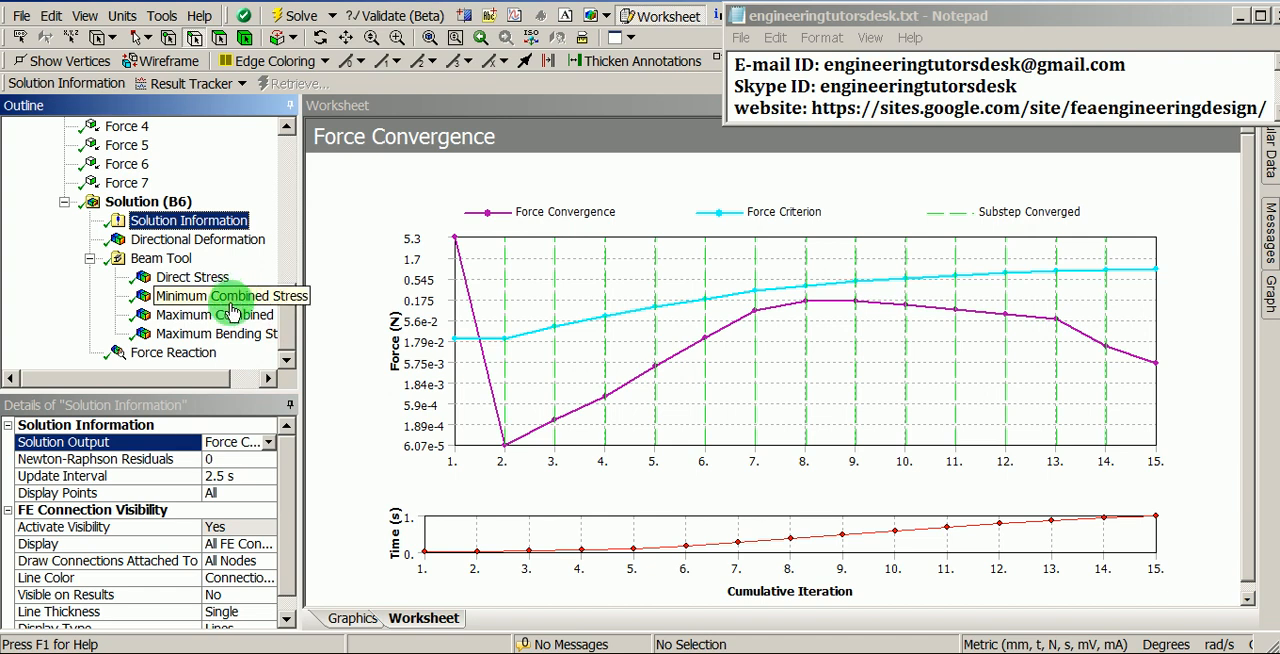
# - Display the Maximum Bending Stress result at the 4.9 (2x Auto) deformation scale
pyautogui.click(200, 335)
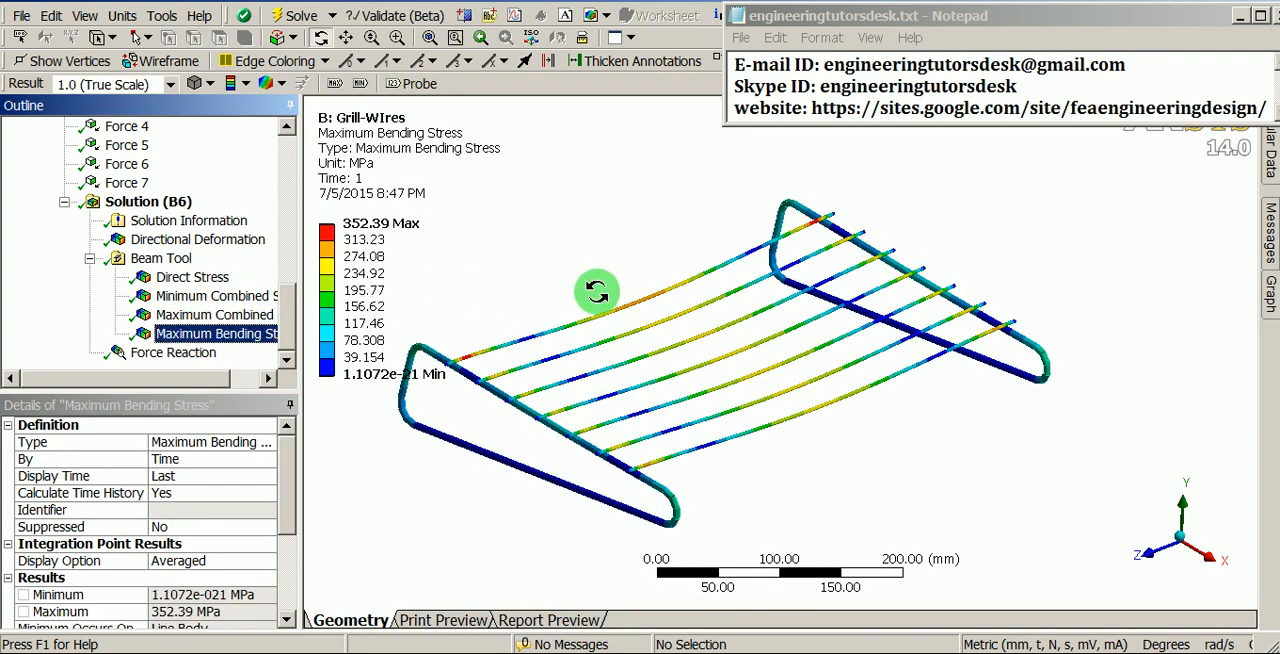
pyautogui.keyDown('ctrl'); pyautogui.moveTo(620, 281); pyautogui.dragTo(718, 283, button='middle'); pyautogui.keyUp('ctrl')
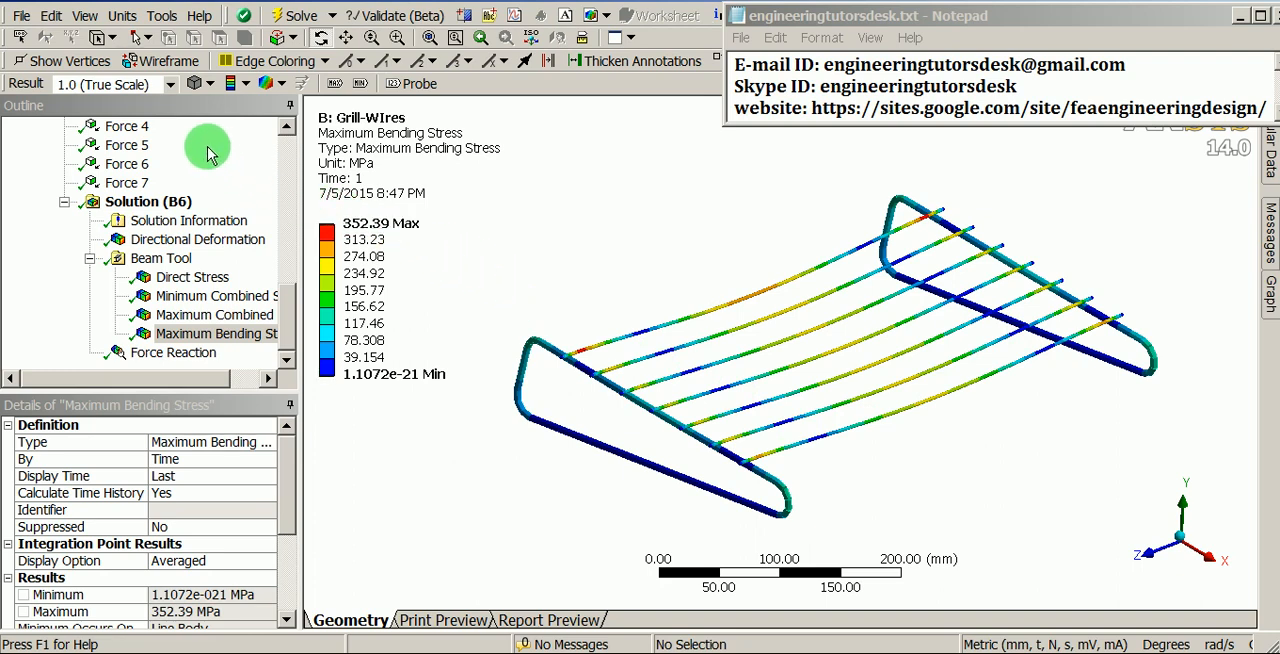
pyautogui.click(170, 85)
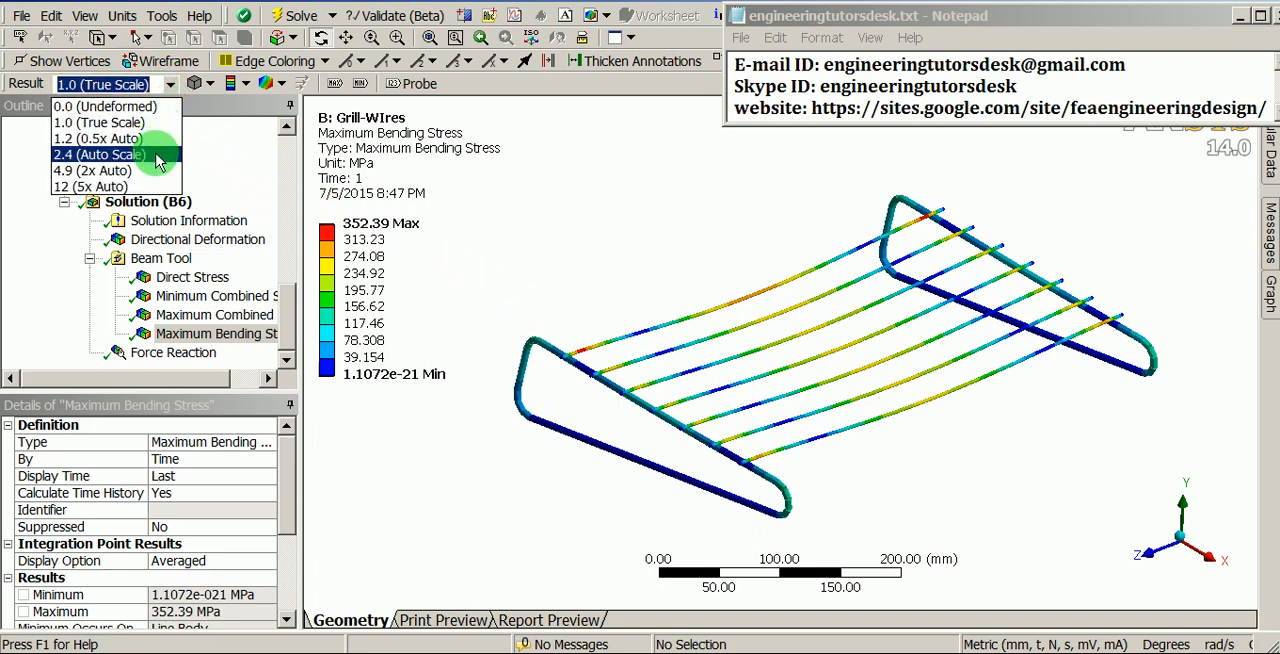
pyautogui.click(95, 171)
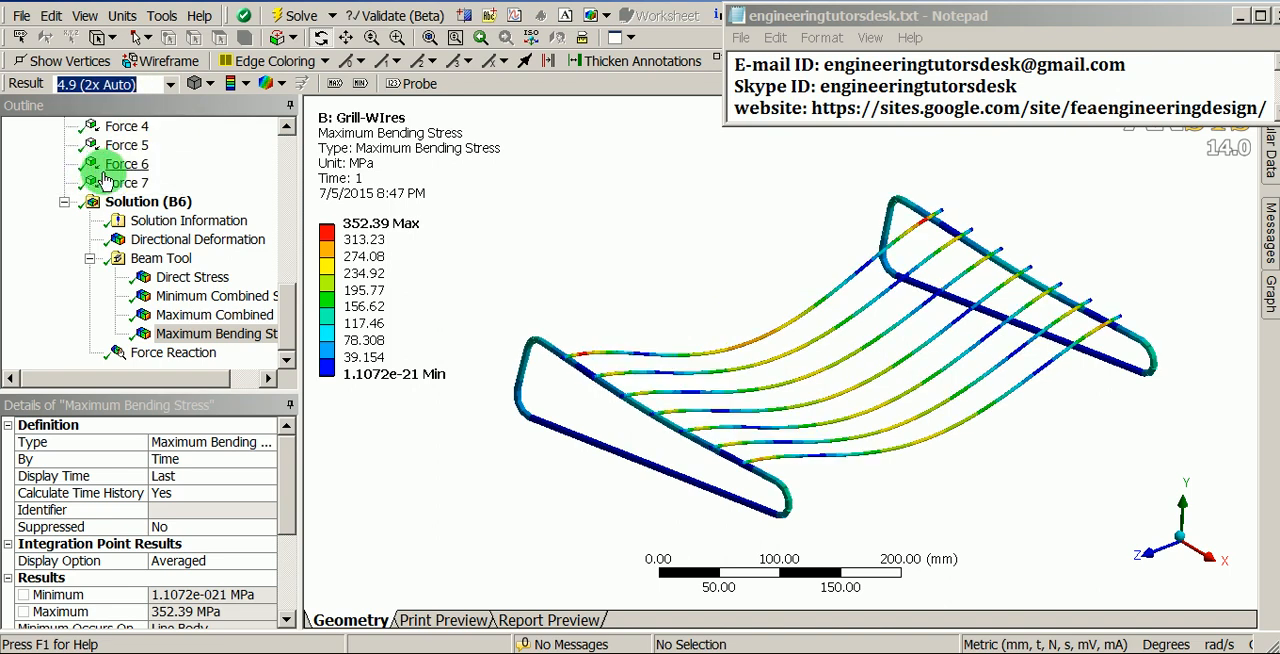
pyautogui.moveTo(770, 437); pyautogui.dragTo(773, 395)
pyautogui.moveTo(829, 423); pyautogui.dragTo(750, 347)
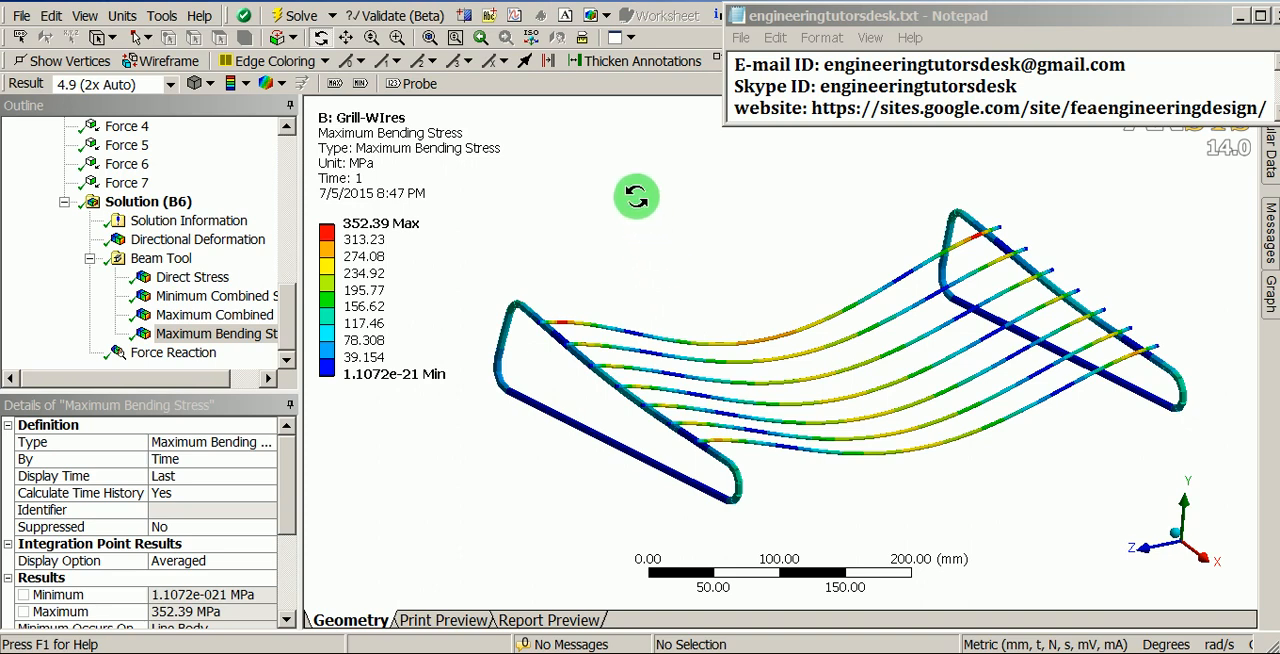
# - Set the deformation scale of the bending stress plot to 1.0 (True Scale)
pyautogui.click(531, 40)
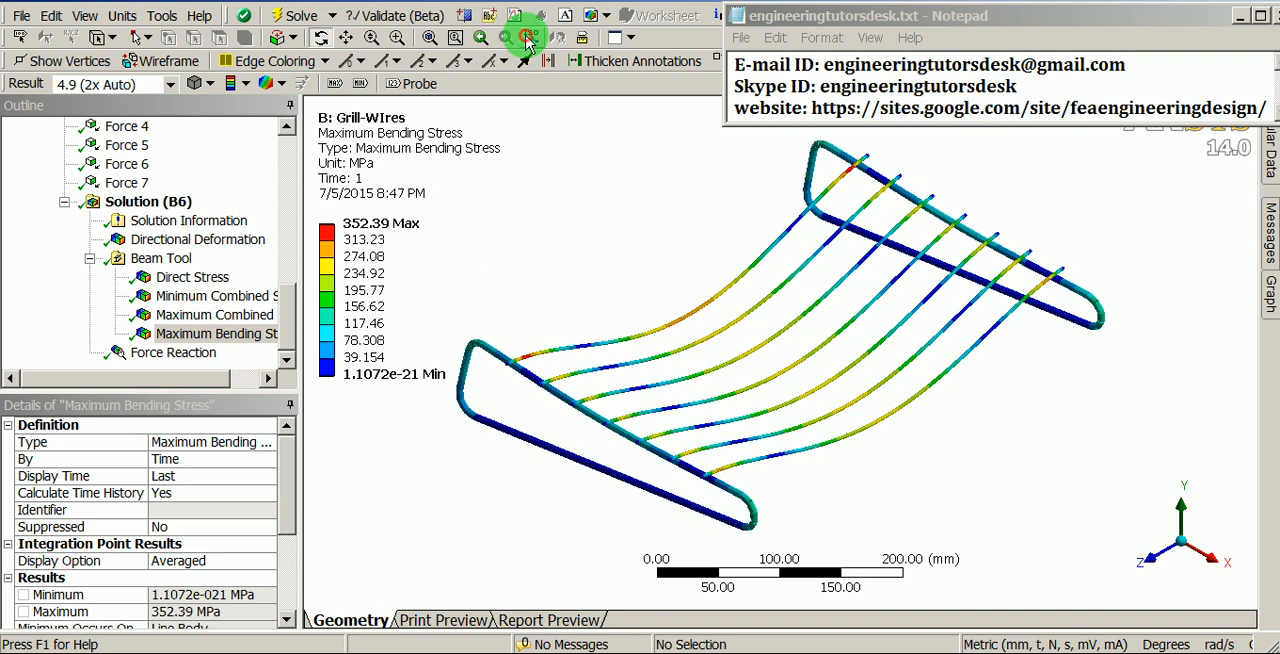
pyautogui.click(540, 65)
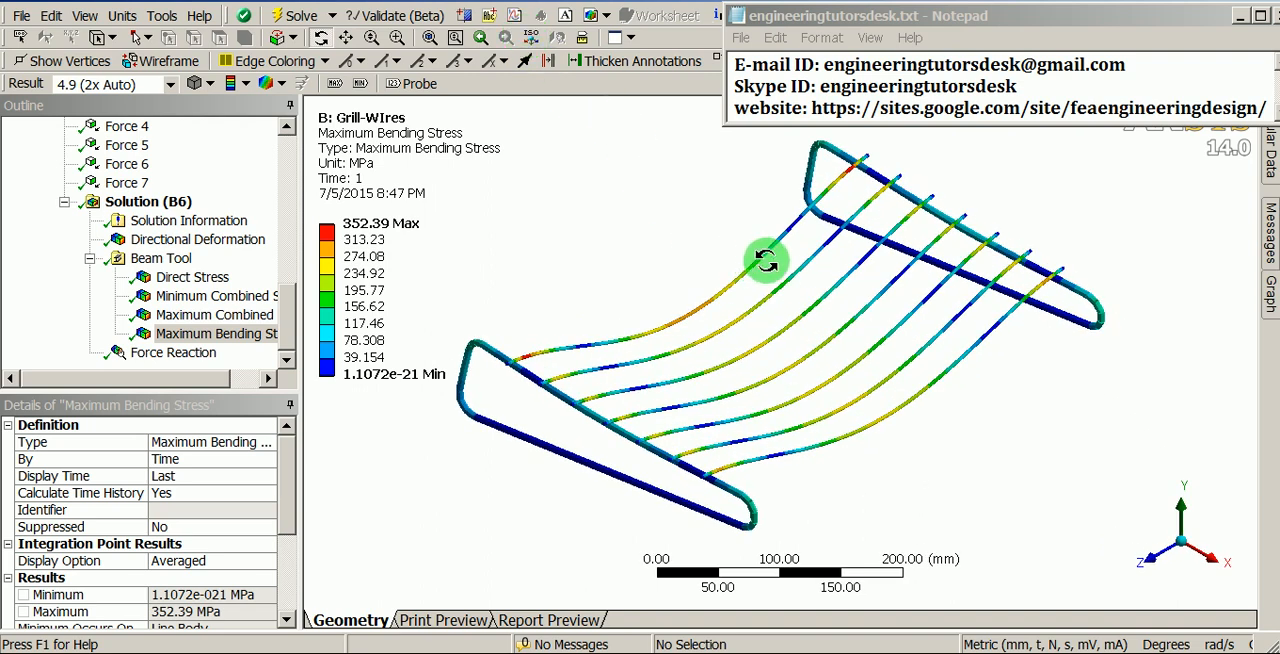
pyautogui.moveTo(800, 280); pyautogui.dragTo(821, 302)
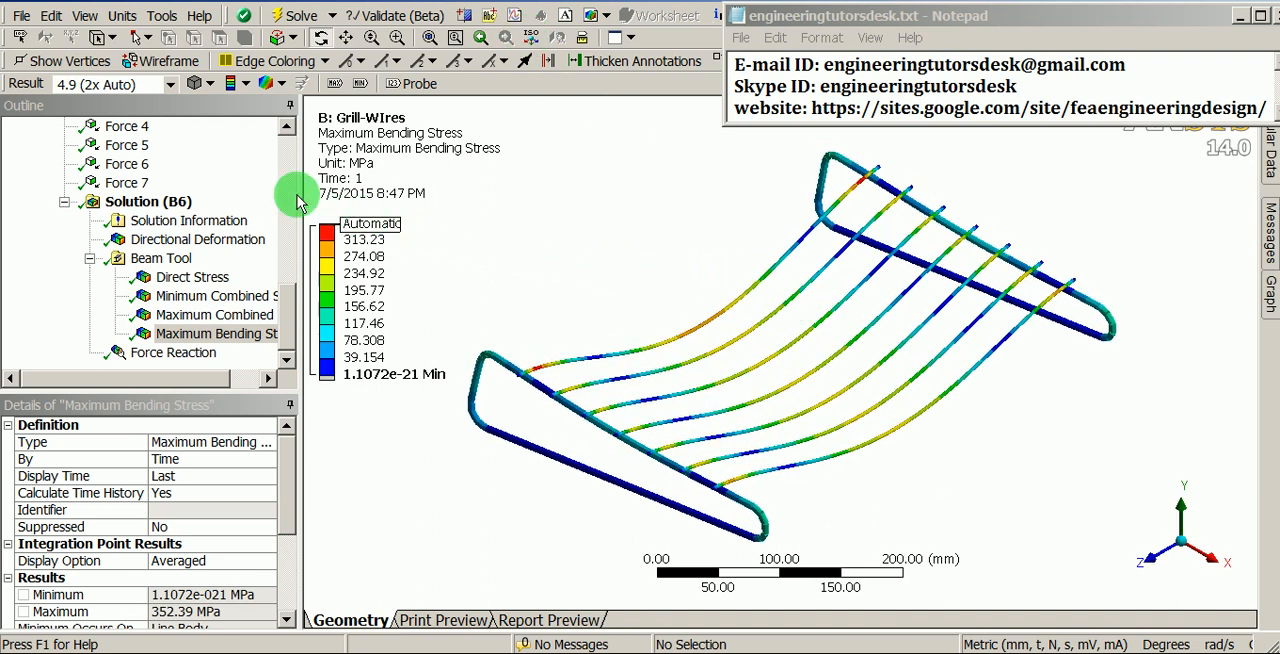
pyautogui.click(171, 87)
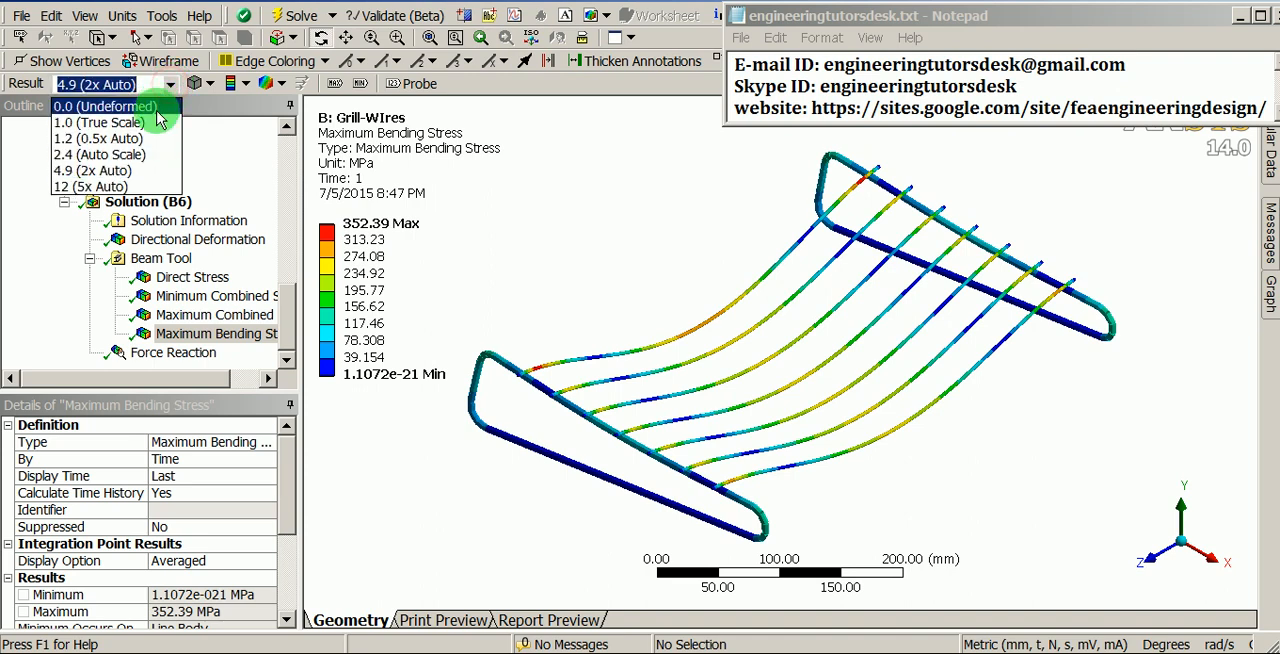
pyautogui.click(98, 122)
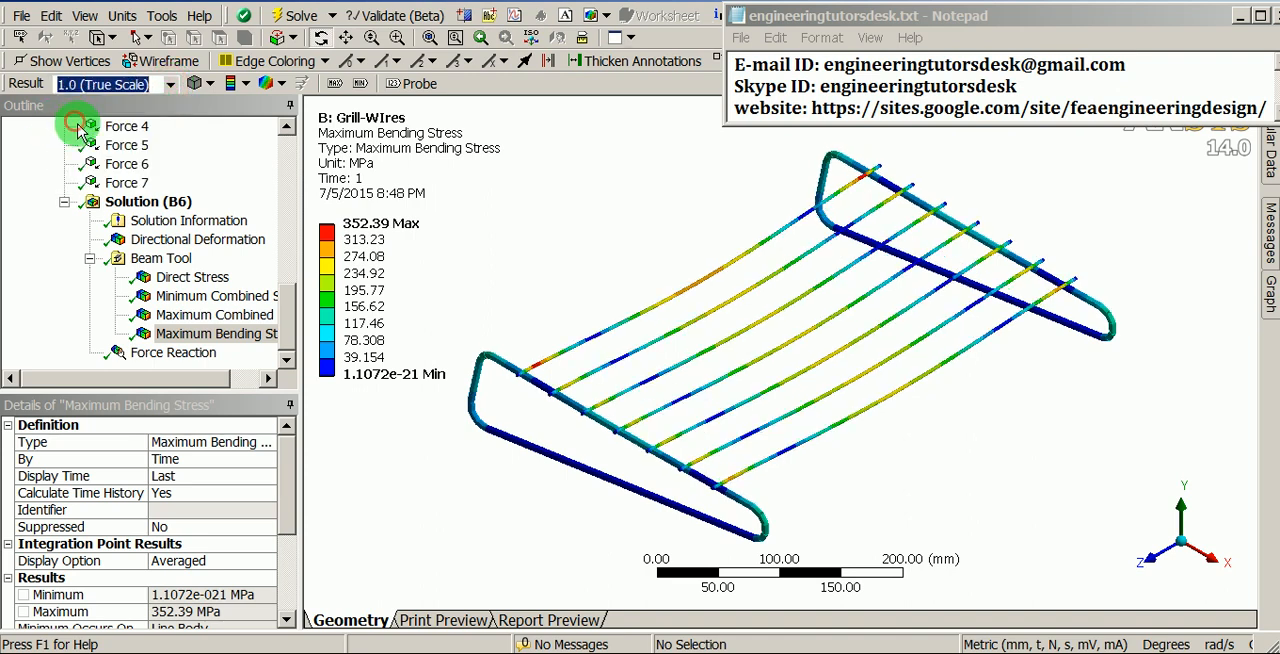
# - Review the Force Reaction graph over time and the probe's maximum and minimum values
pyautogui.click(175, 353)
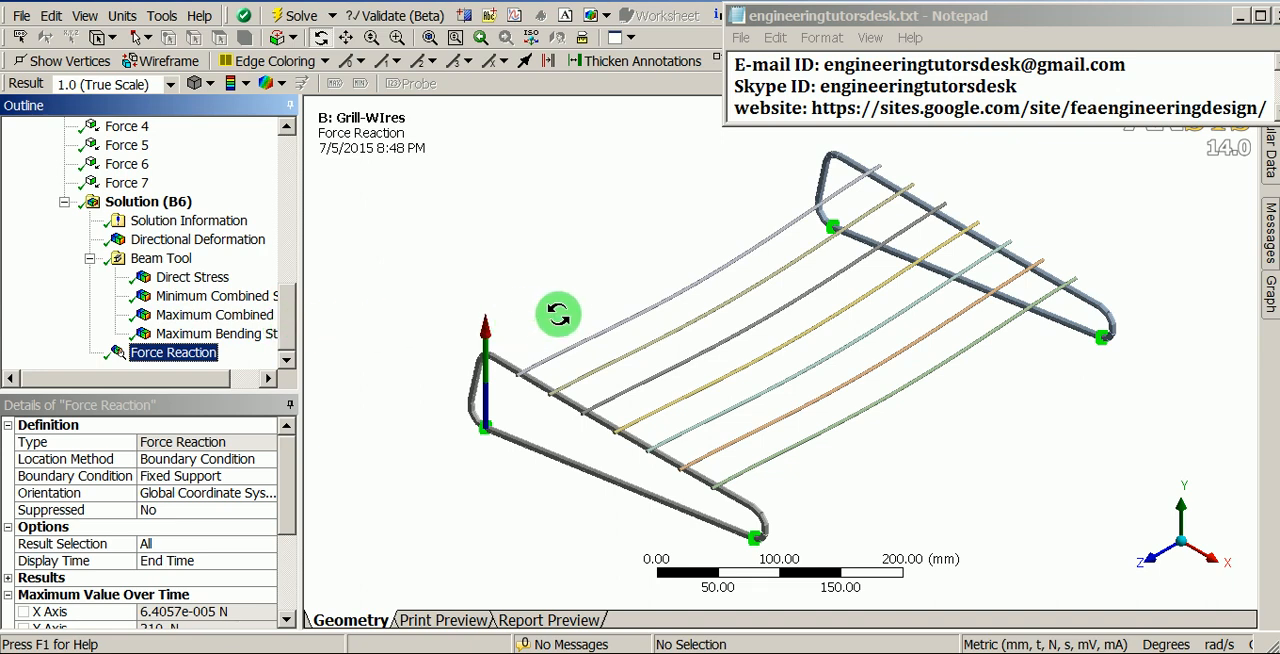
pyautogui.click(1270, 292)
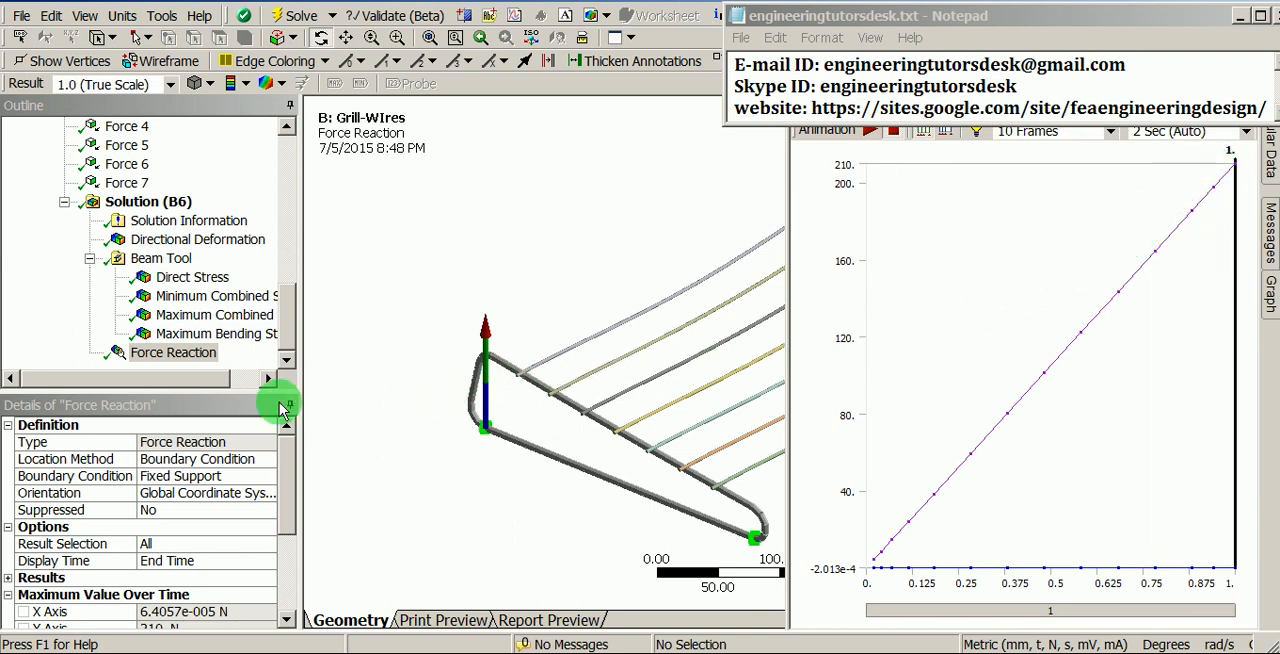
pyautogui.click(126, 405)
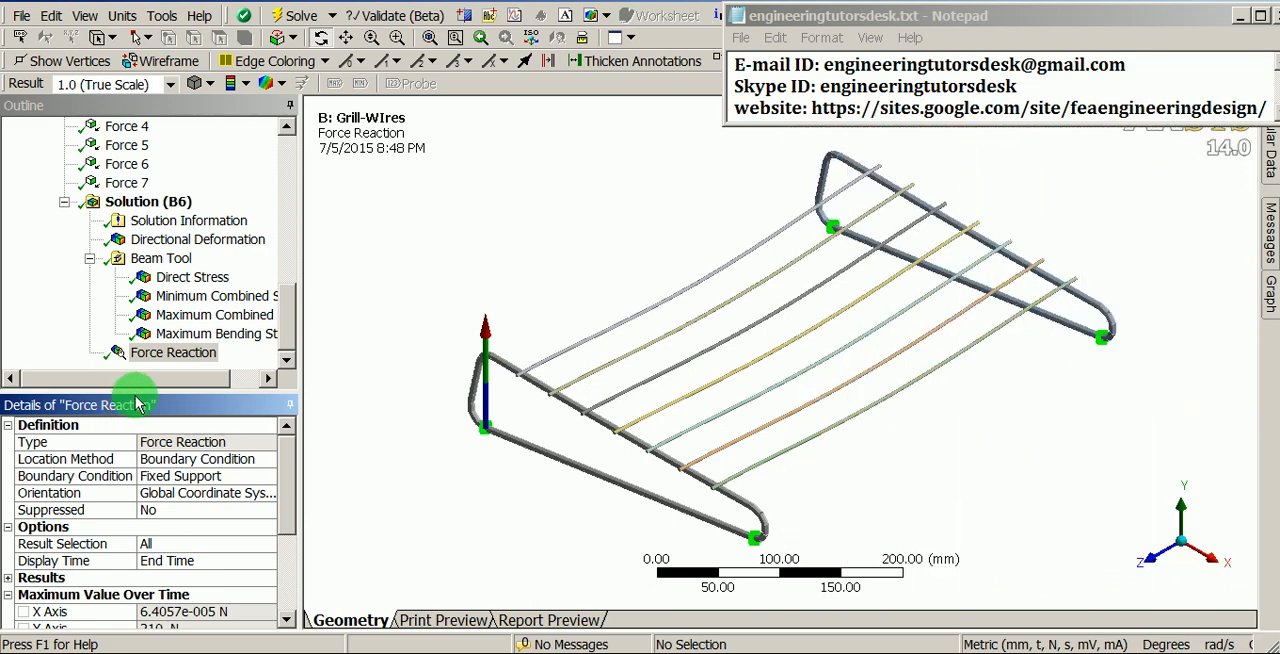
pyautogui.moveTo(135, 405); pyautogui.dragTo(182, 95)
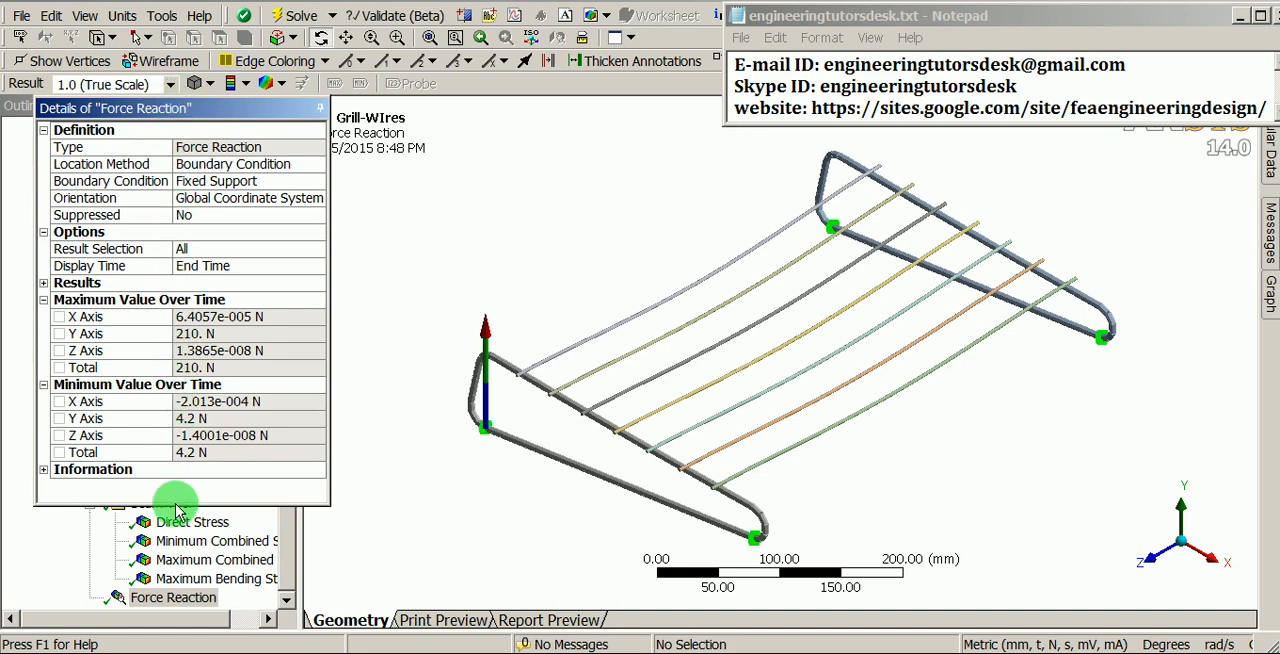
pyautogui.moveTo(177, 505)
pyautogui.mouseDown()
pyautogui.moveTo(177, 529)
pyautogui.moveTo(185, 484)
pyautogui.mouseUp()
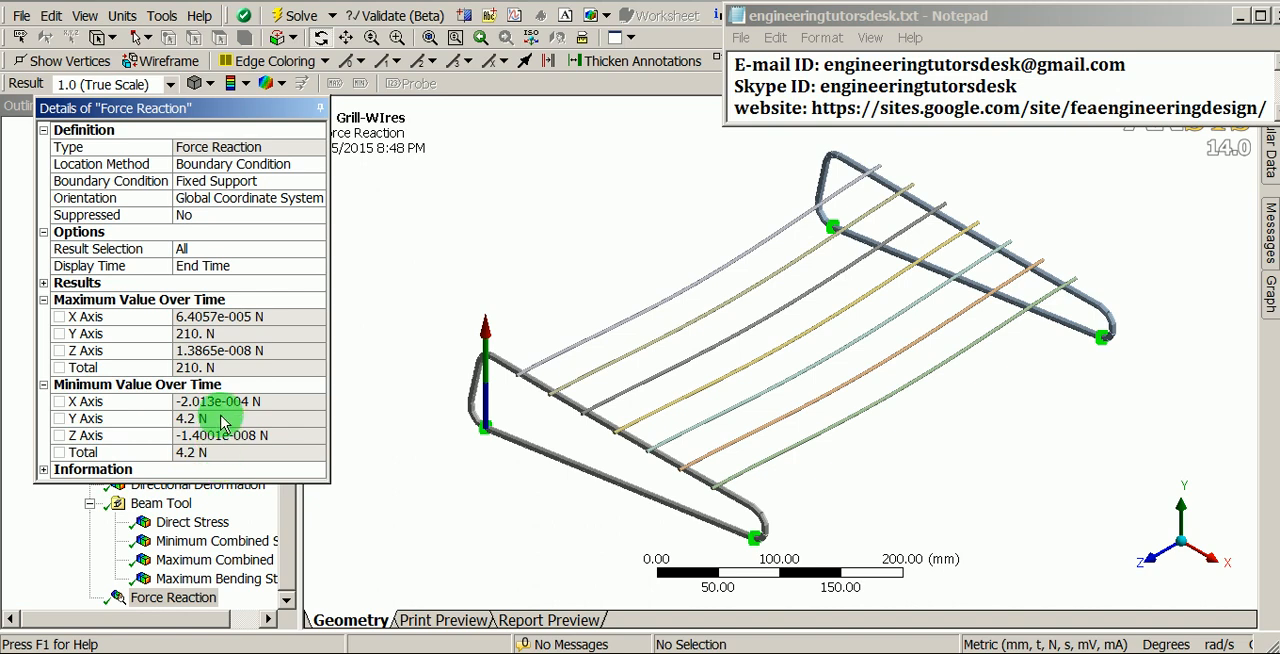
pyautogui.doubleClick(205, 110)
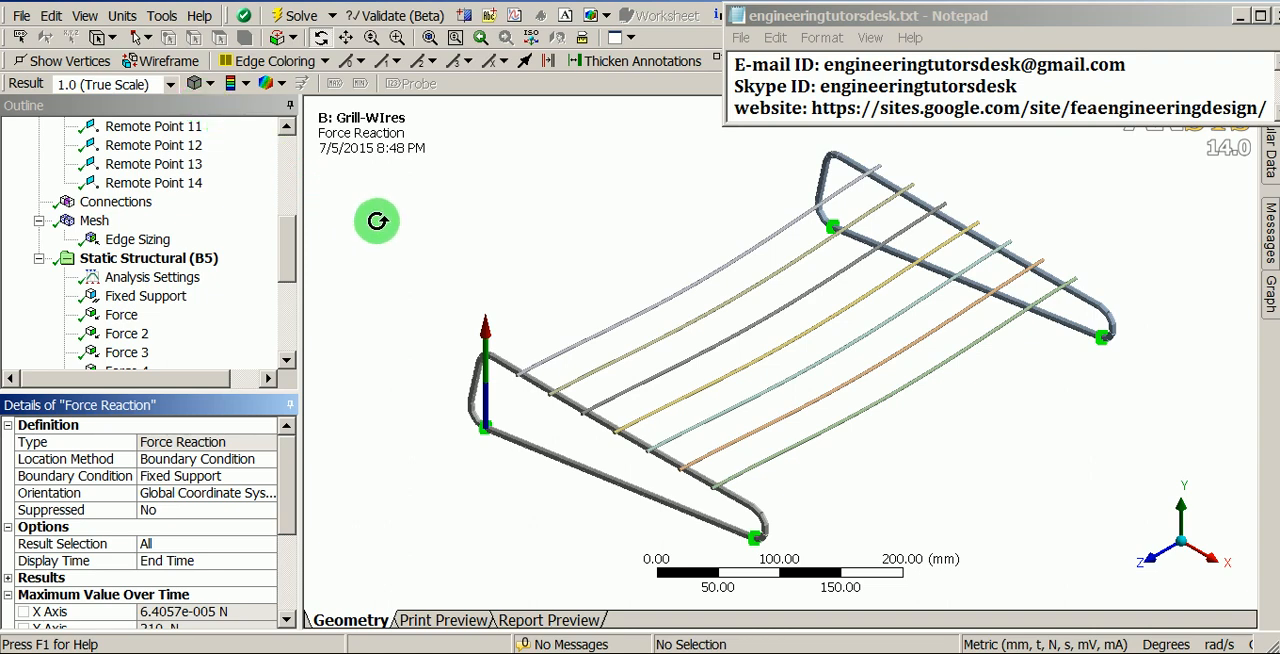
# - Split the graphics area into four viewports and show the Geometry in the first one
pyautogui.moveTo(544, 244); pyautogui.dragTo(540, 311)
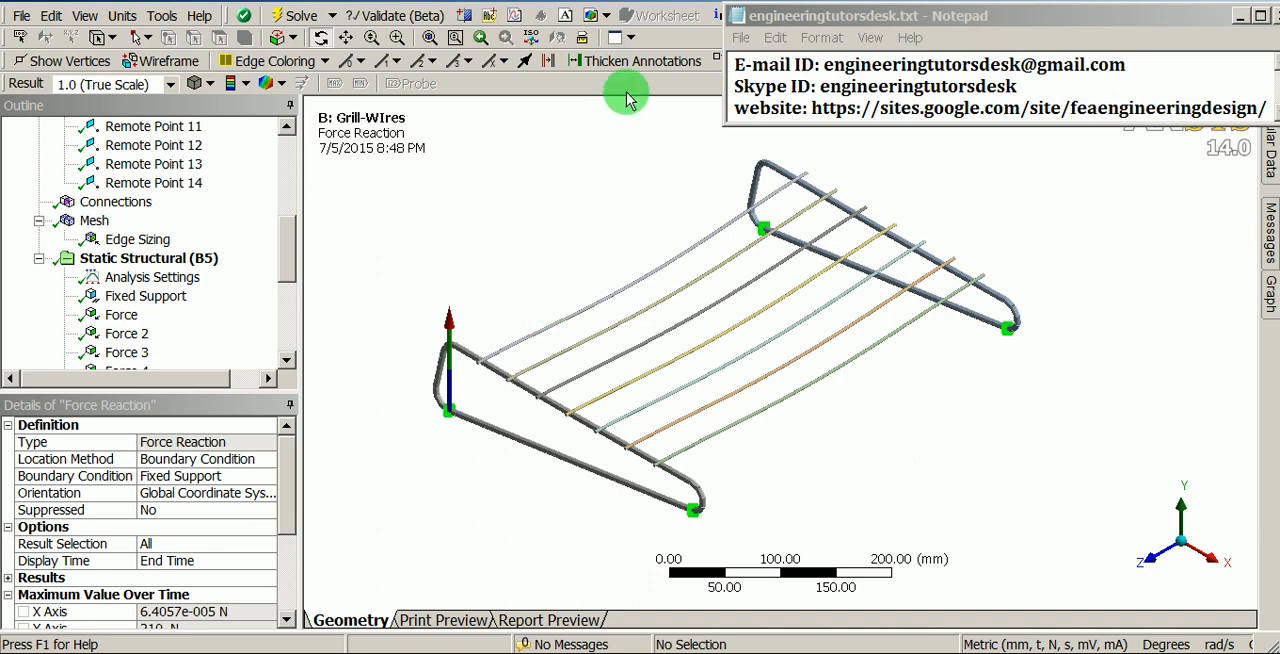
pyautogui.click(631, 39)
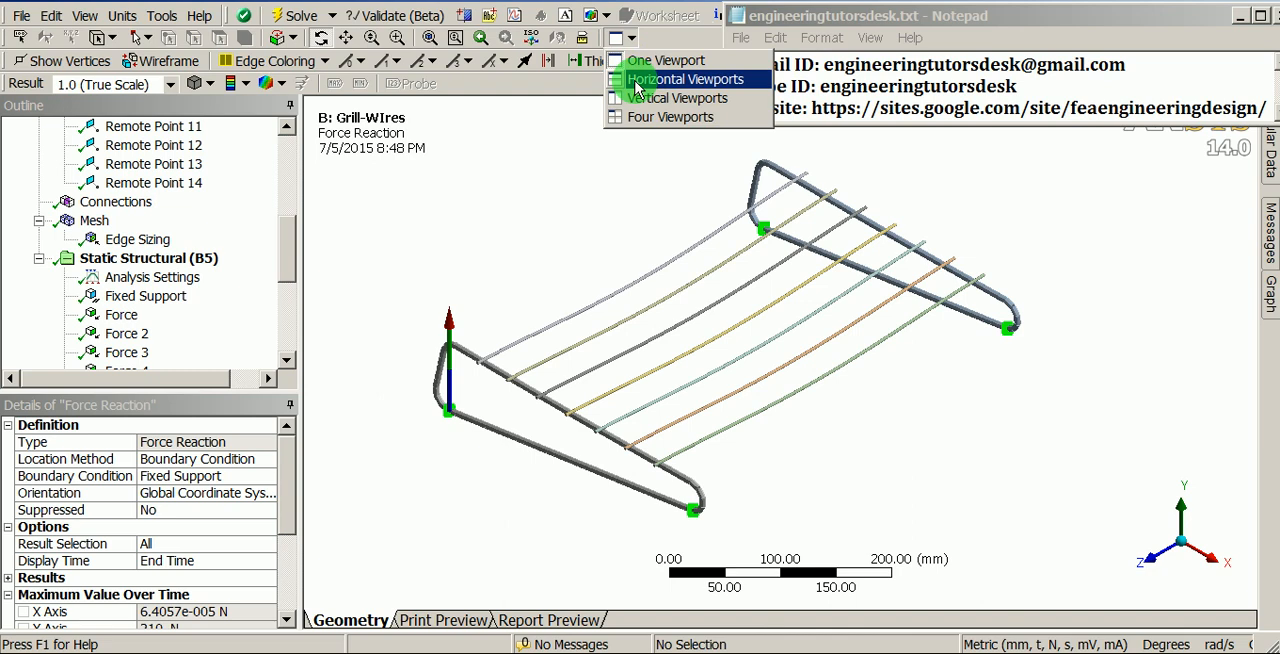
pyautogui.click(640, 118)
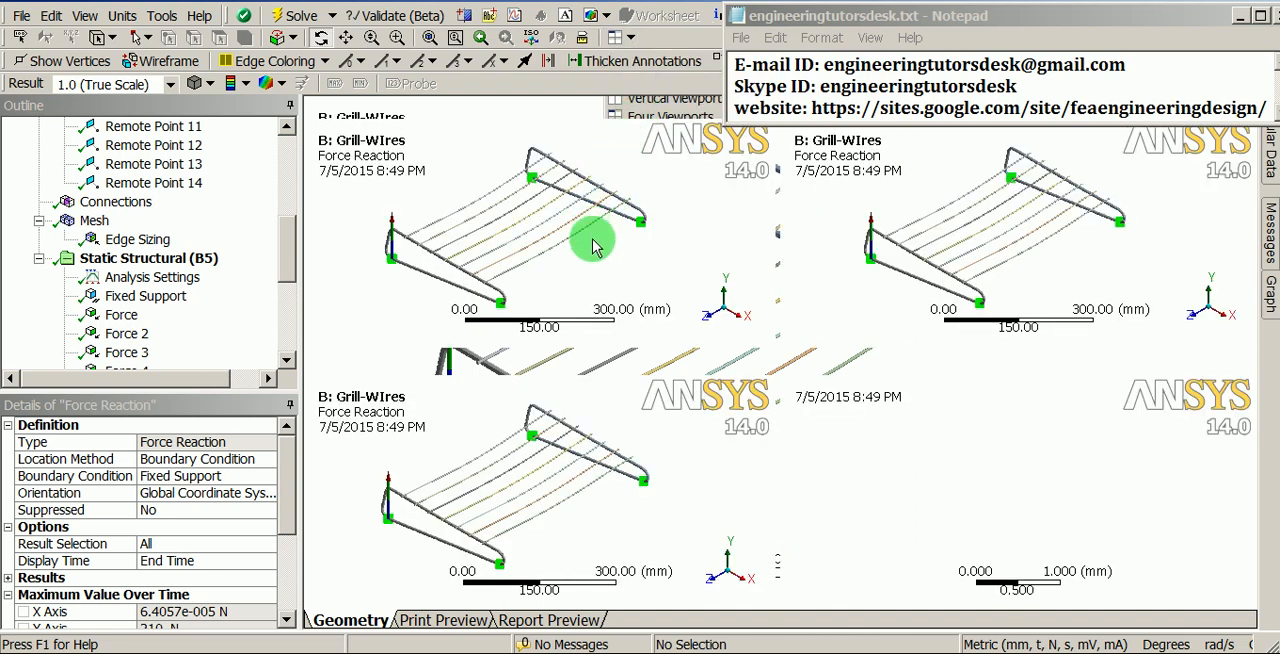
pyautogui.scroll(2, 583, 220)
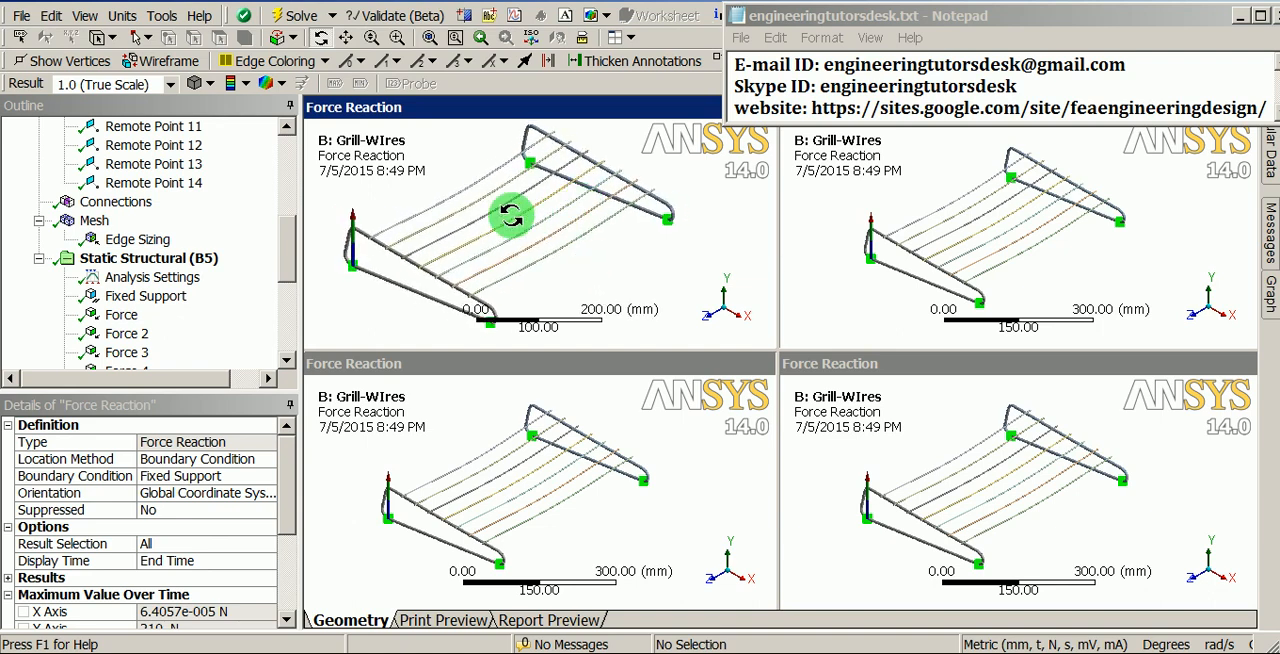
pyautogui.moveTo(290, 249); pyautogui.dragTo(286, 166)
pyautogui.click(108, 166)
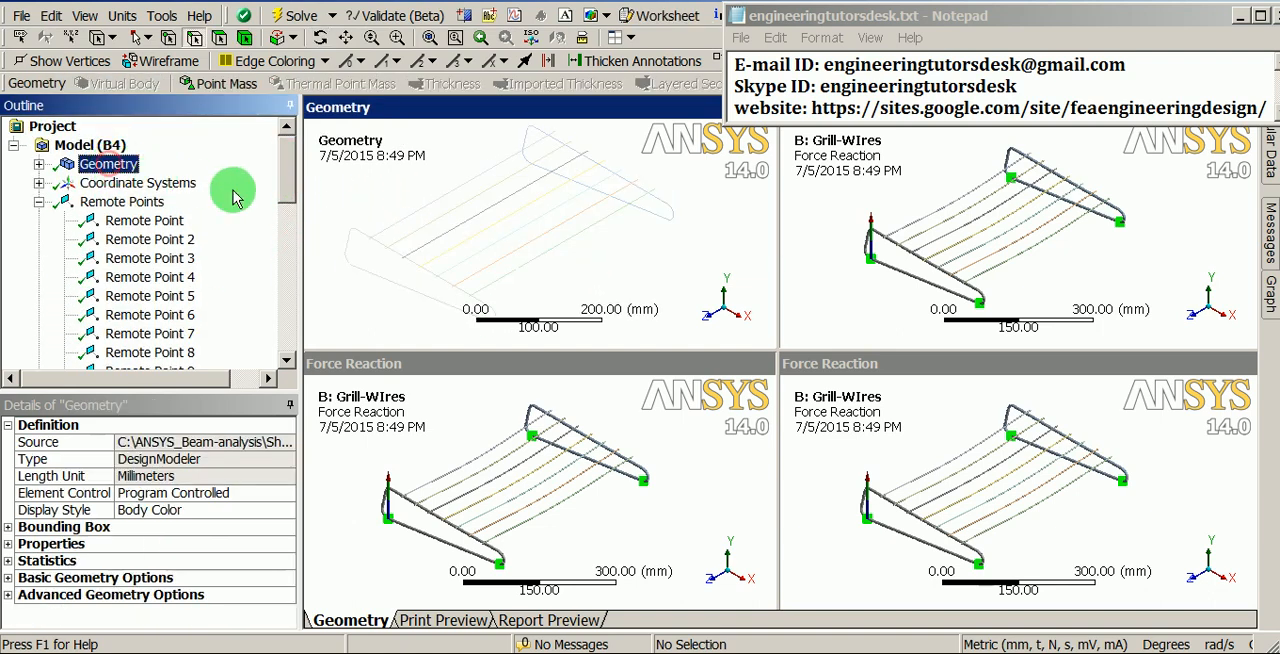
# - Show the Mesh in the second viewport, beside the Geometry view
pyautogui.click(1136, 271)
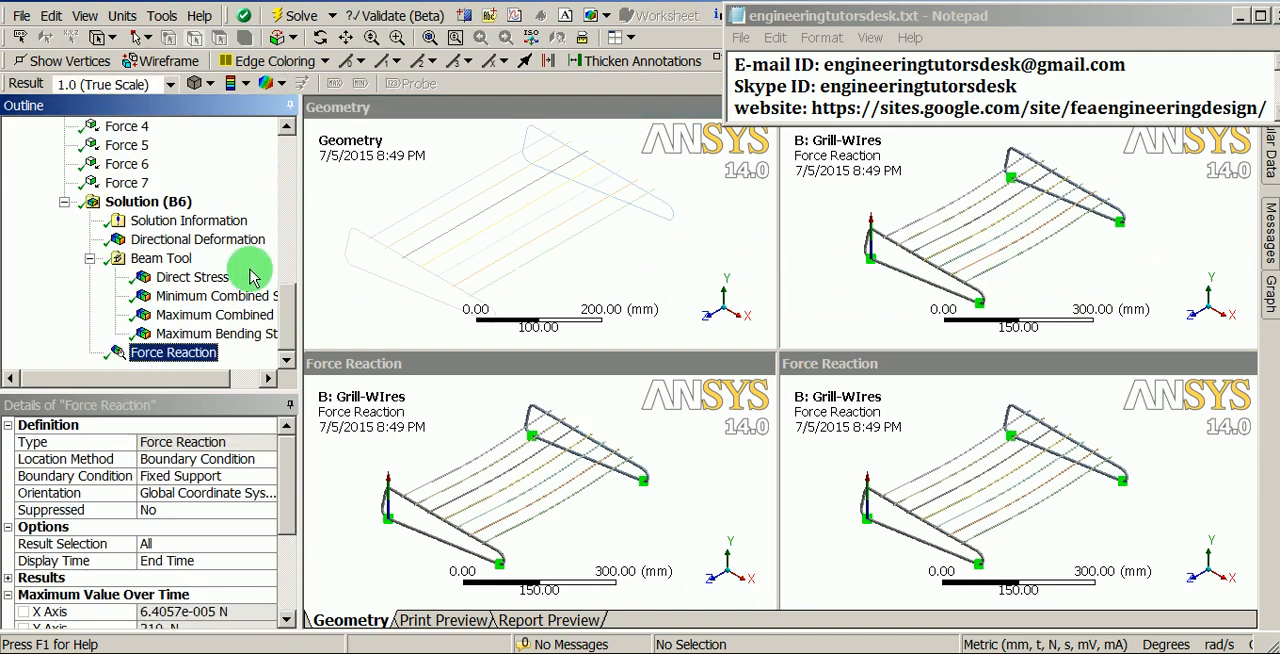
pyautogui.moveTo(285, 310); pyautogui.dragTo(286, 228)
pyautogui.click(94, 262)
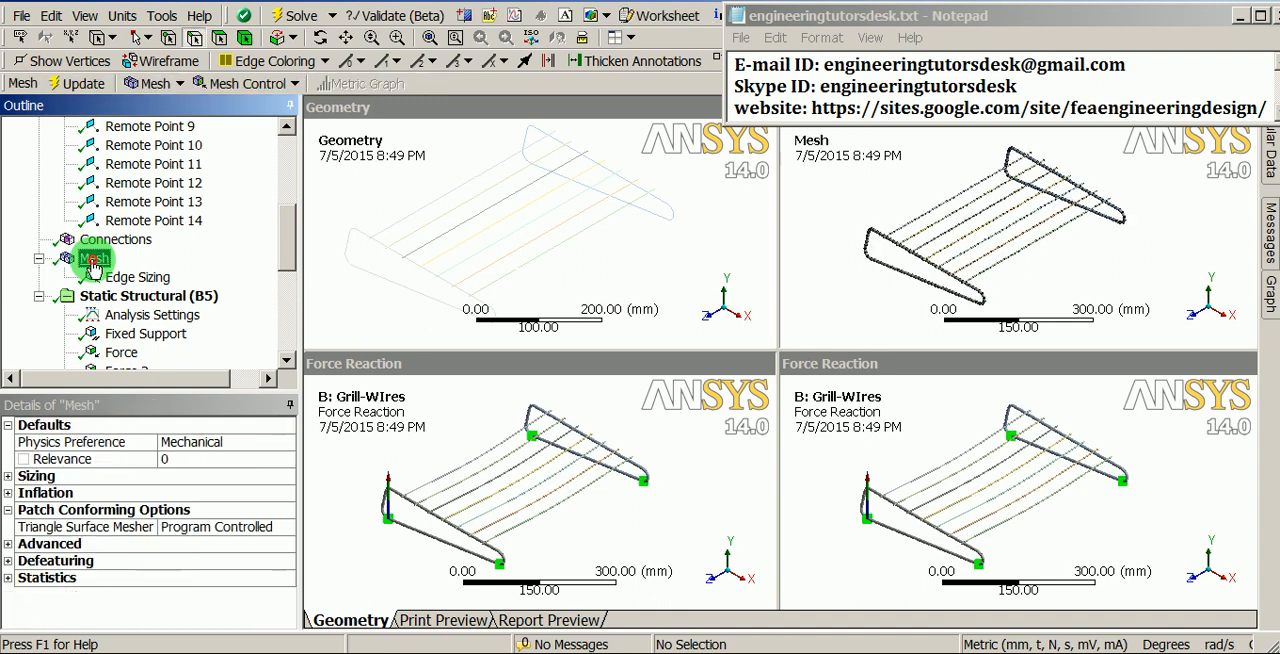
# - Show the Static Structural (B5) environment with its loads and fixed support in the third viewport
pyautogui.click(600, 410)
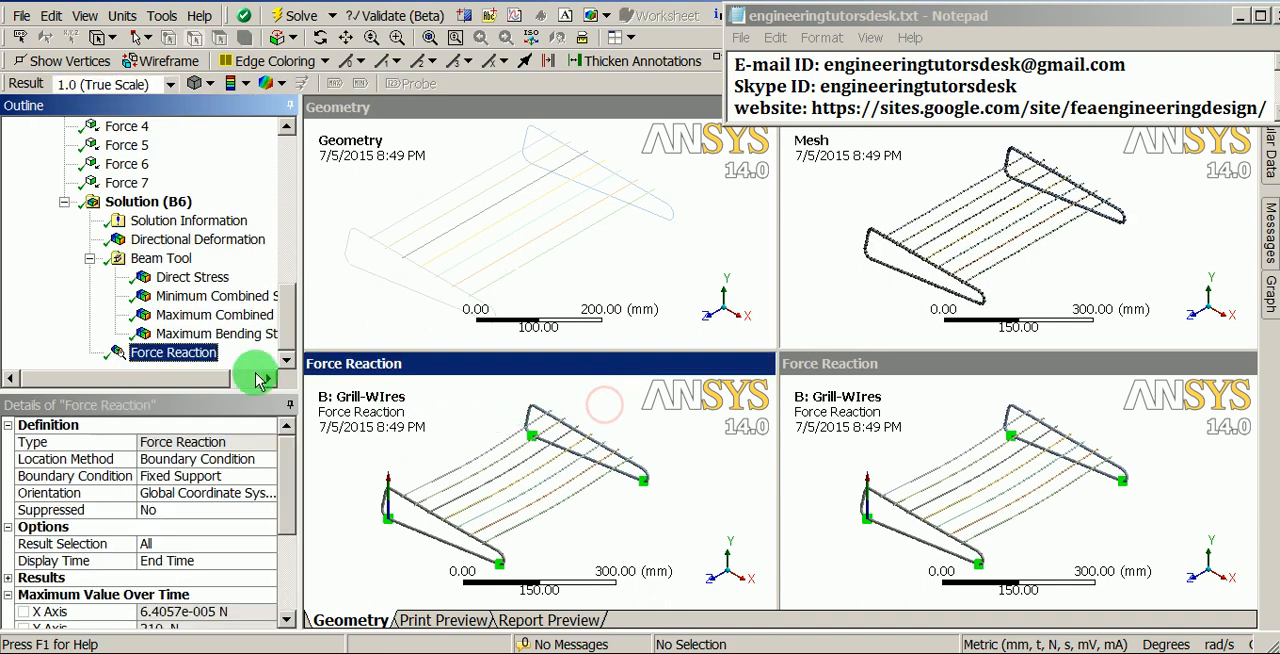
pyautogui.moveTo(286, 329); pyautogui.dragTo(293, 280)
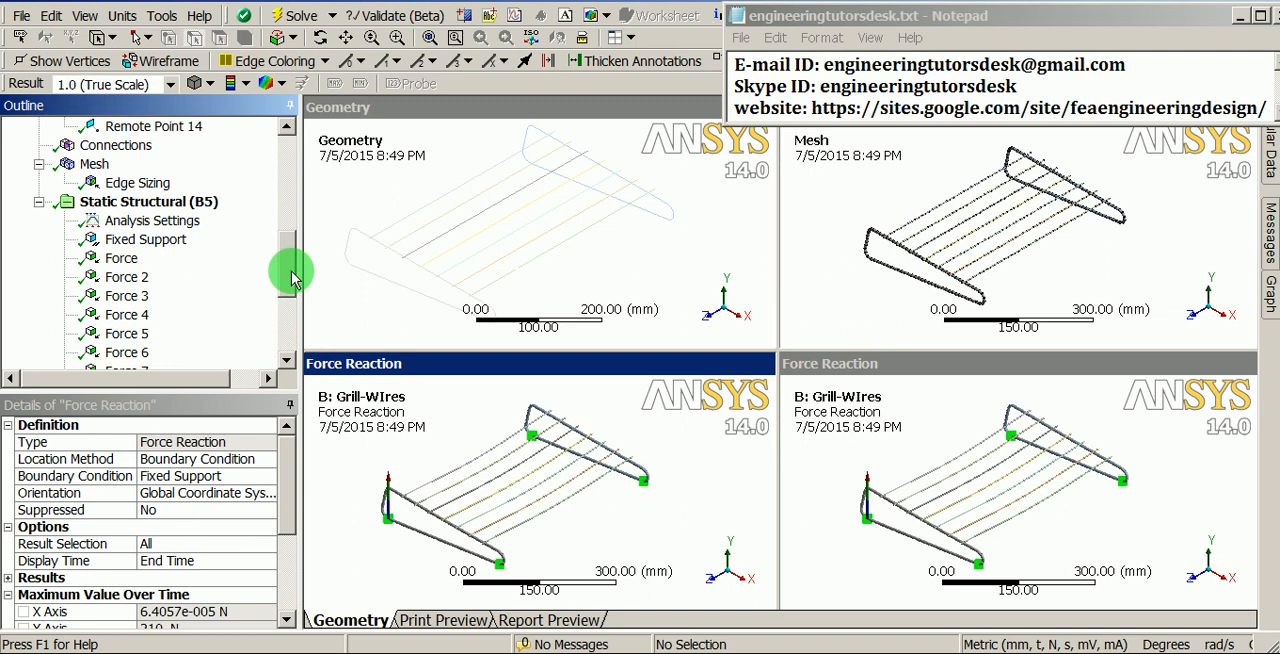
pyautogui.click(142, 206)
pyautogui.keyDown('ctrl'); pyautogui.moveTo(563, 435); pyautogui.dragTo(624, 439, button='middle'); pyautogui.keyUp('ctrl')
pyautogui.keyDown('shift'); pyautogui.moveTo(611, 512); pyautogui.dragTo(611, 480, button='middle'); pyautogui.keyUp('shift')
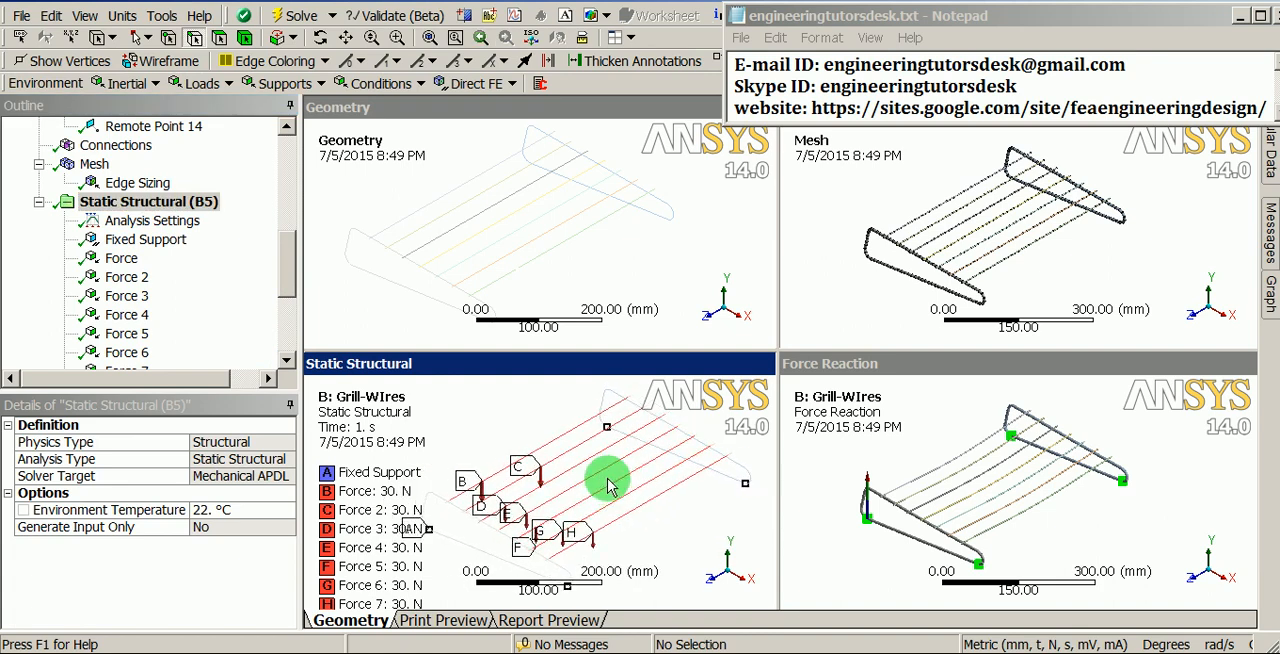
# - Show the Maximum Bending Stress result in the fourth viewport and enlarge the shelf model there
pyautogui.click(795, 368)
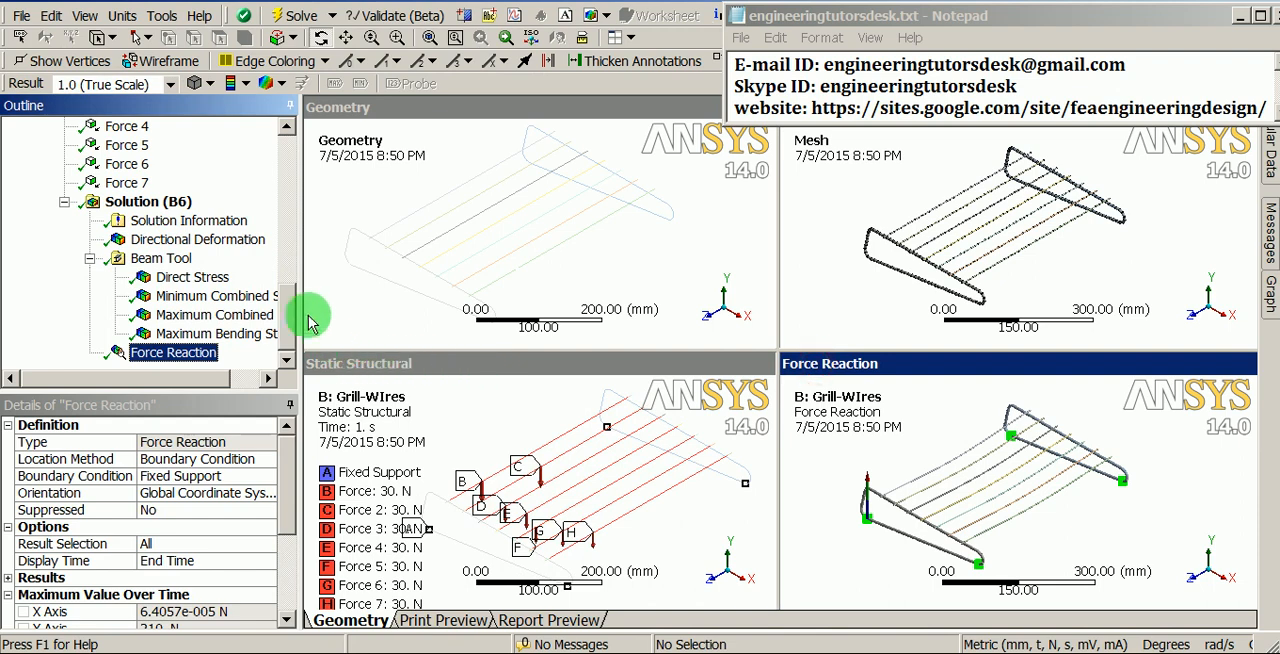
pyautogui.click(195, 278)
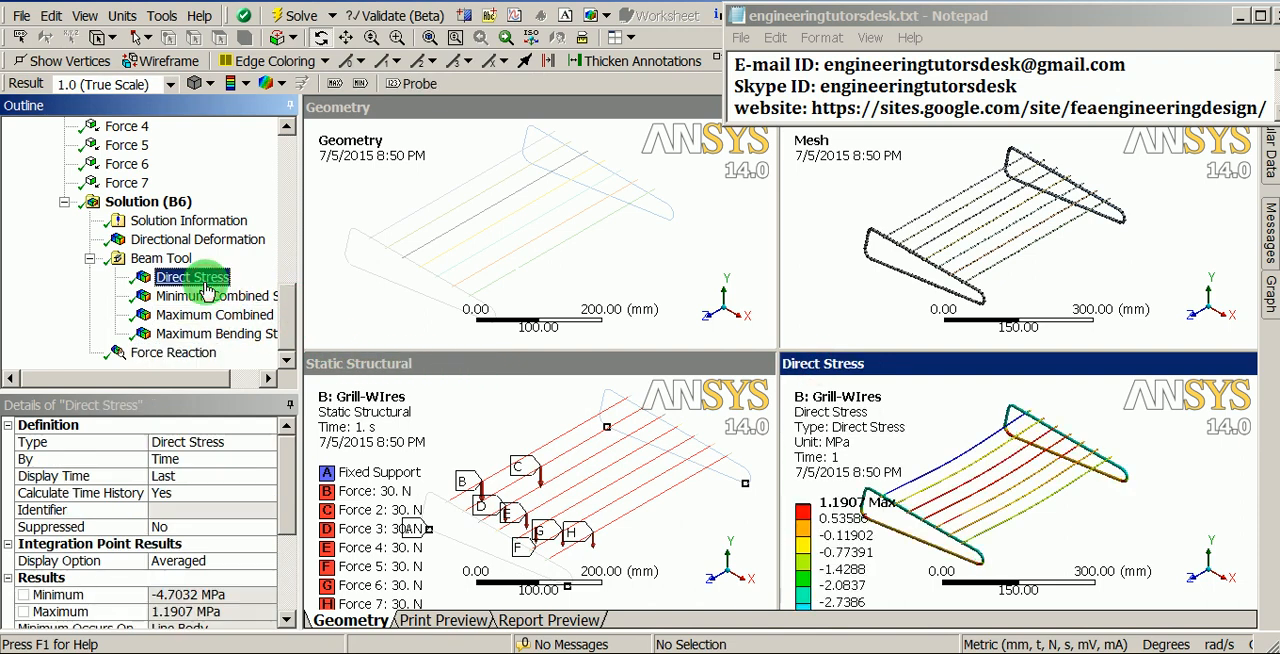
pyautogui.click(193, 340)
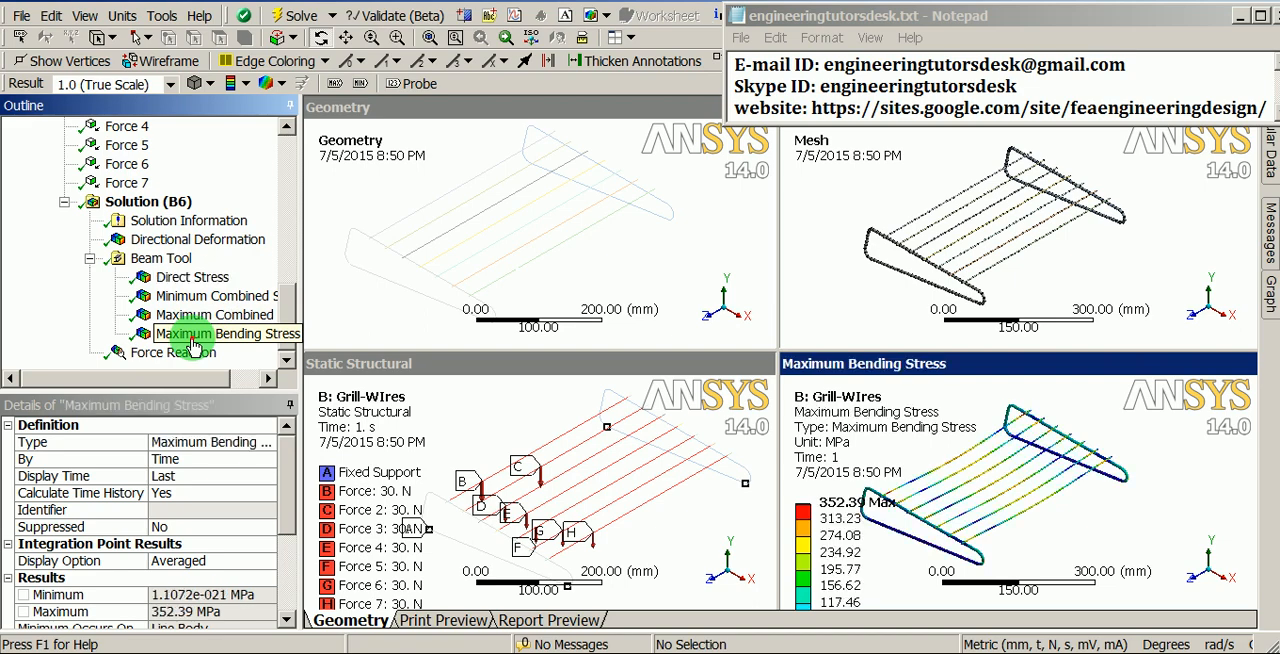
pyautogui.keyDown('shift'); pyautogui.moveTo(1058, 544); pyautogui.dragTo(1062, 486, button='middle'); pyautogui.keyUp('shift')
pyautogui.keyDown('ctrl'); pyautogui.moveTo(978, 497); pyautogui.dragTo(1038, 513, button='middle'); pyautogui.keyUp('ctrl')
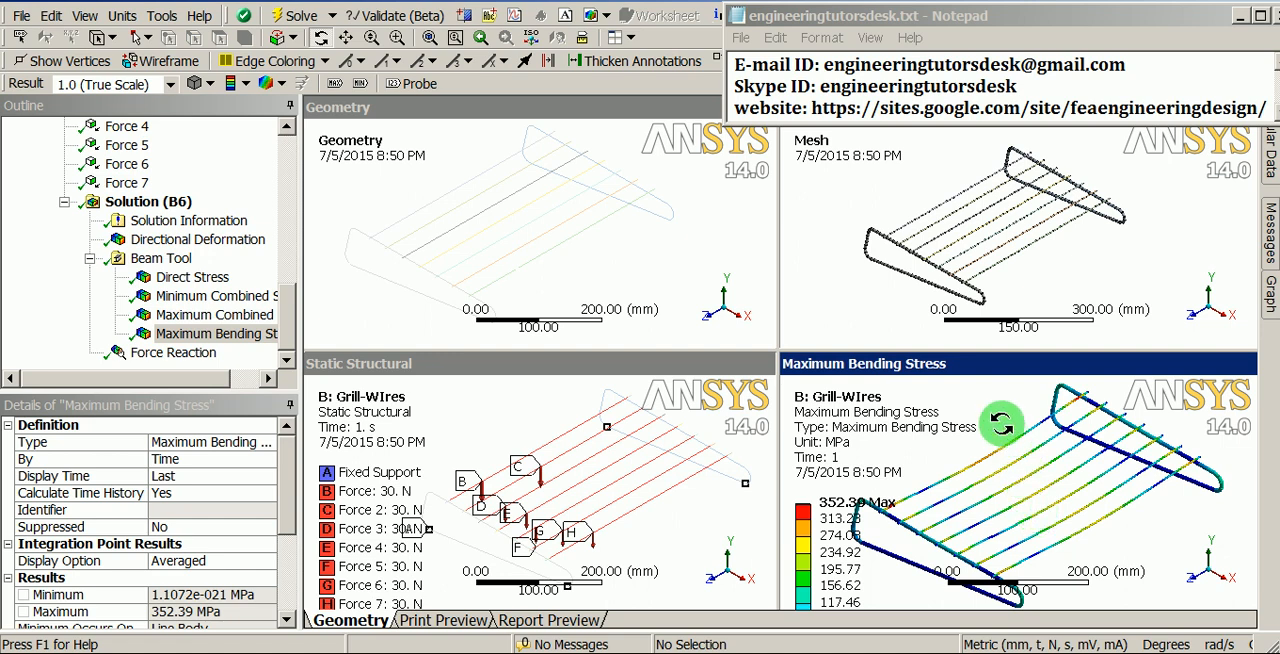
# - Switch to the Notepad file engineeringtutorsdesk.txt and highlight the e-mail ID, Skype ID and website address one after another
pyautogui.moveTo(823, 64); pyautogui.dragTo(1135, 60)
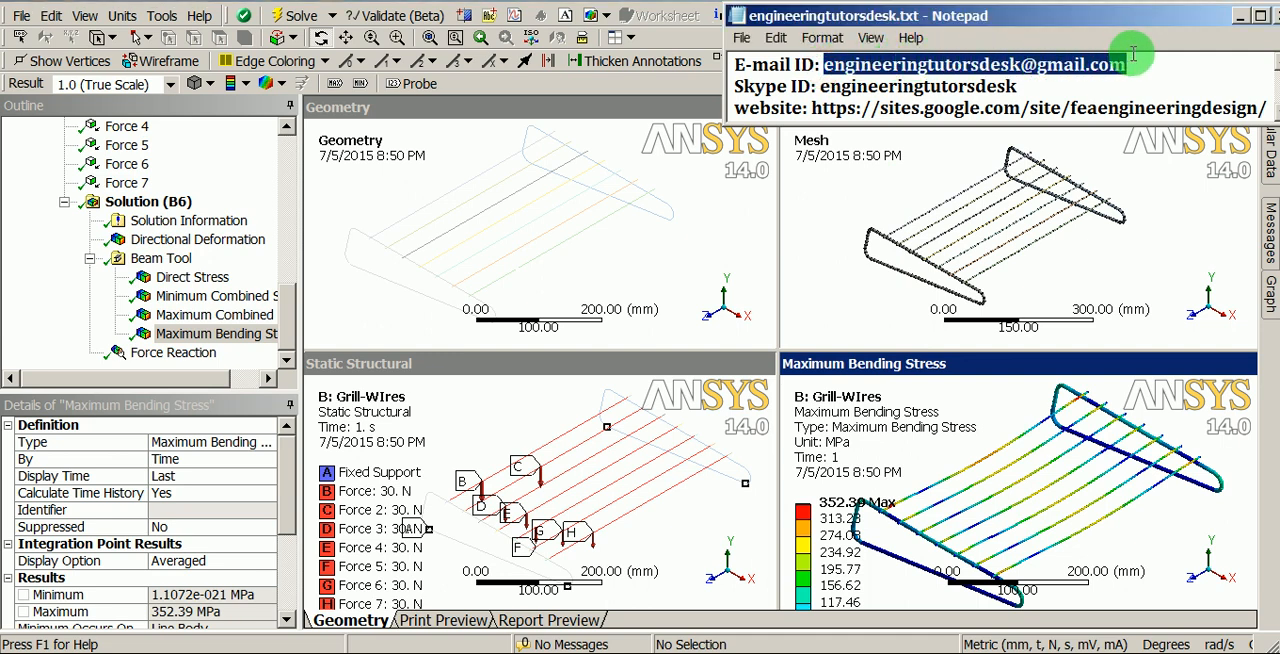
pyautogui.click(822, 86)
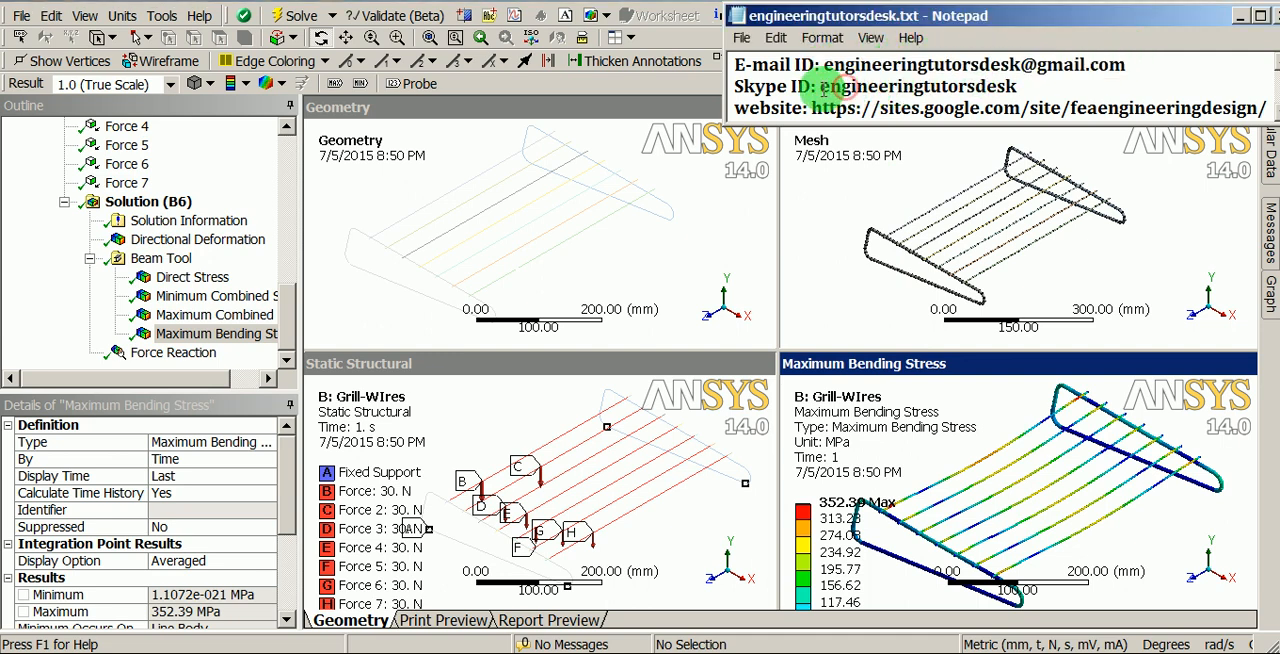
pyautogui.moveTo(820, 86); pyautogui.dragTo(1018, 87)
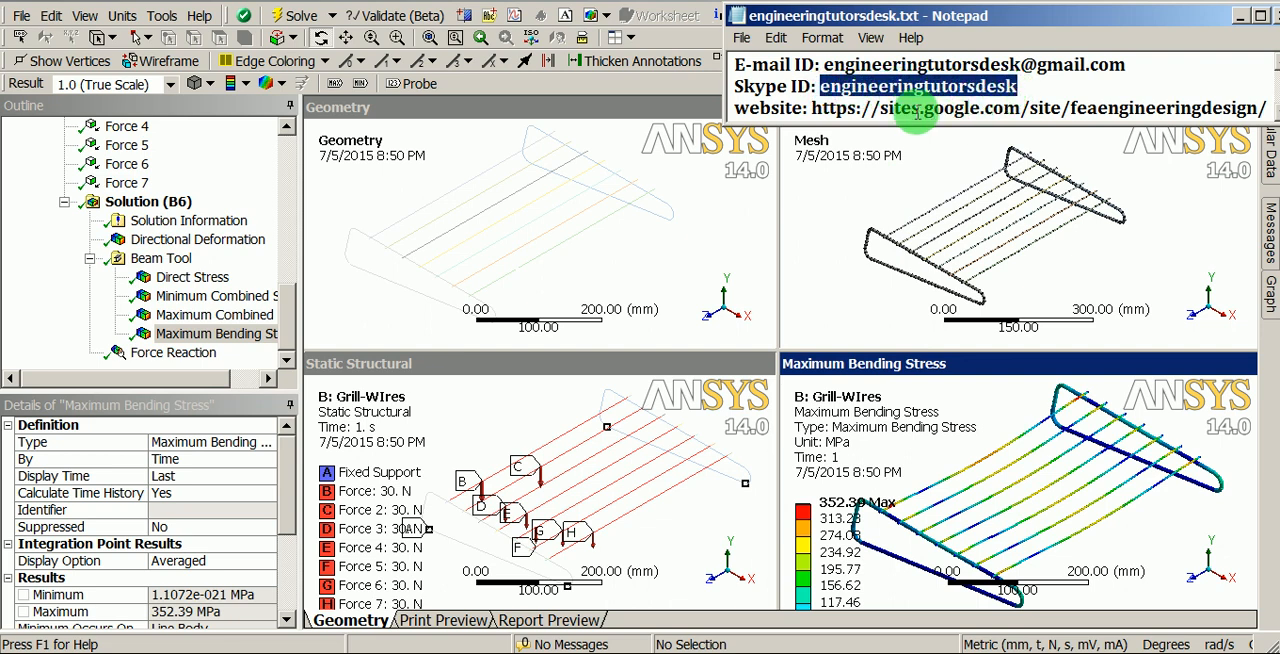
pyautogui.moveTo(812, 107); pyautogui.dragTo(1250, 105)
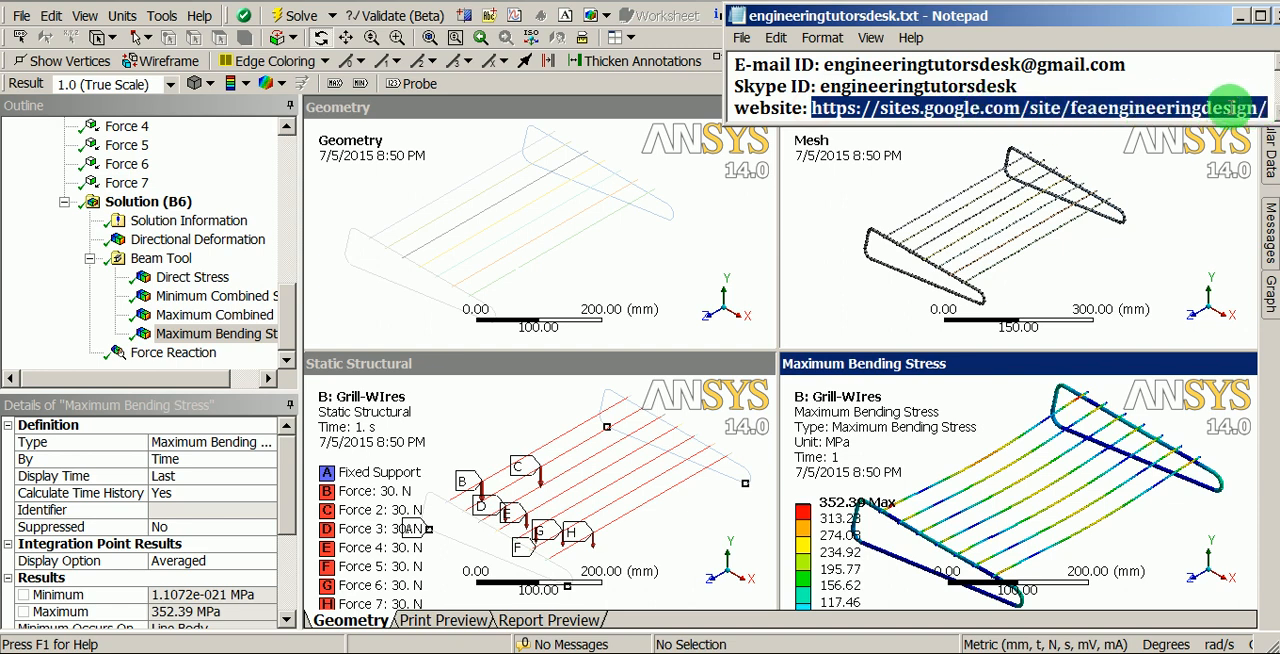
pyautogui.click(1145, 104)
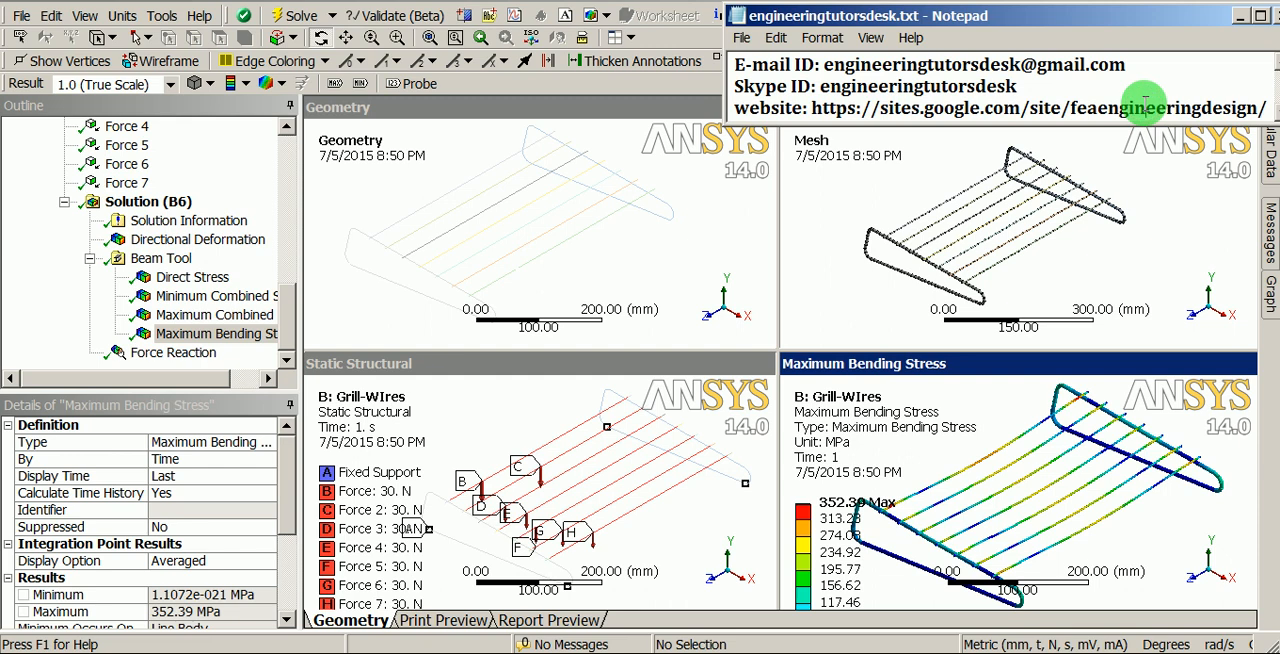